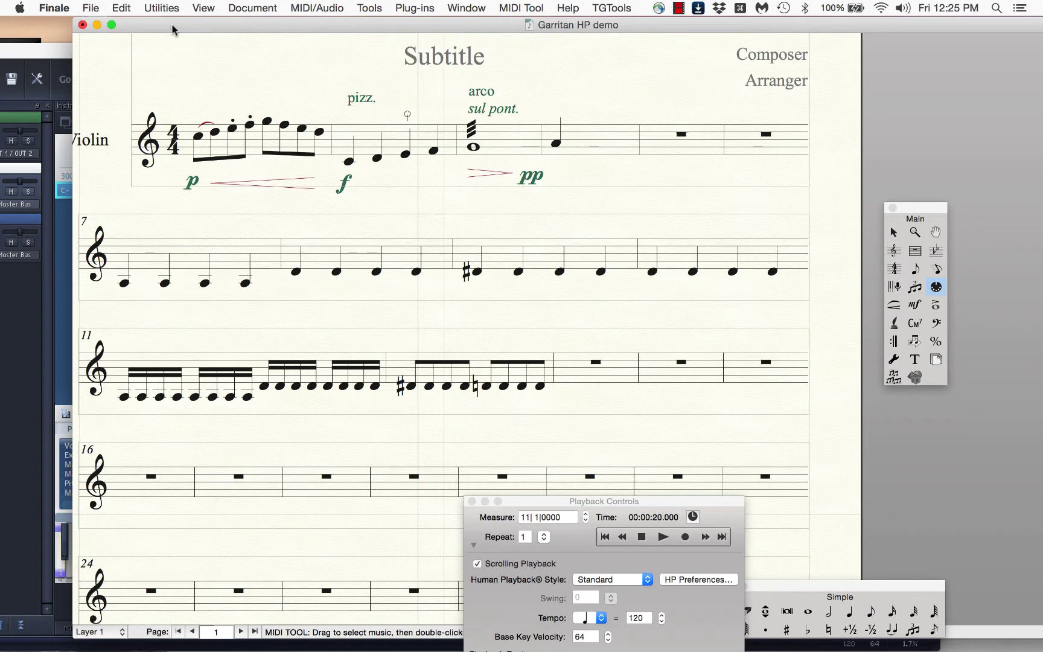
Move the Finale score aside, switch to Vienna Ensemble and view the controller choices for the matrix's Y axis.
drag(172, 30, 296, 7)
click(130, 310)
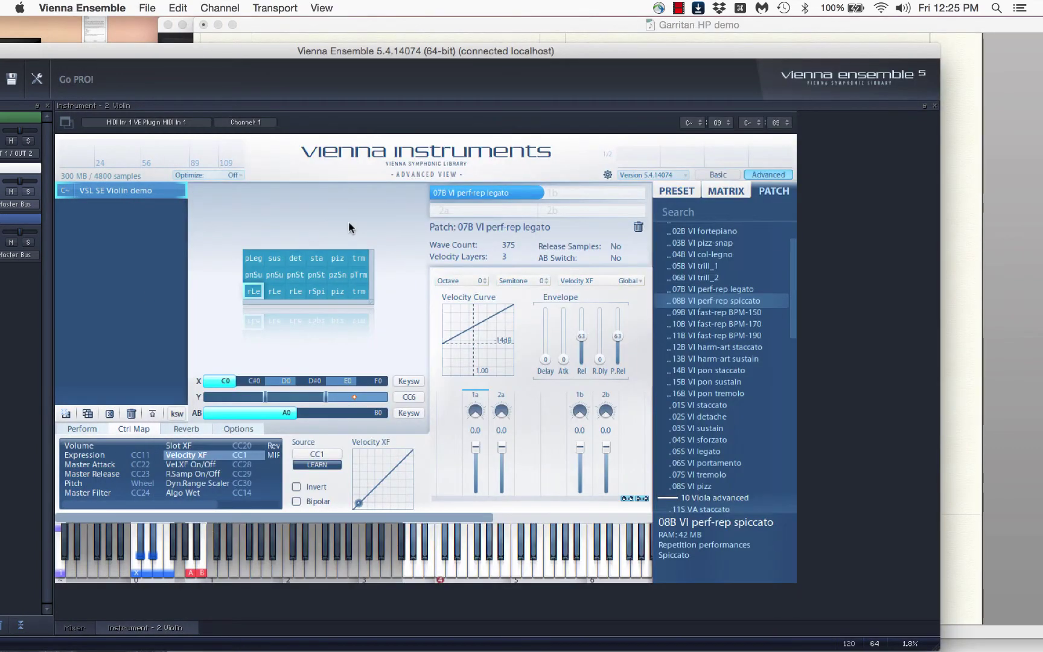
click(411, 396)
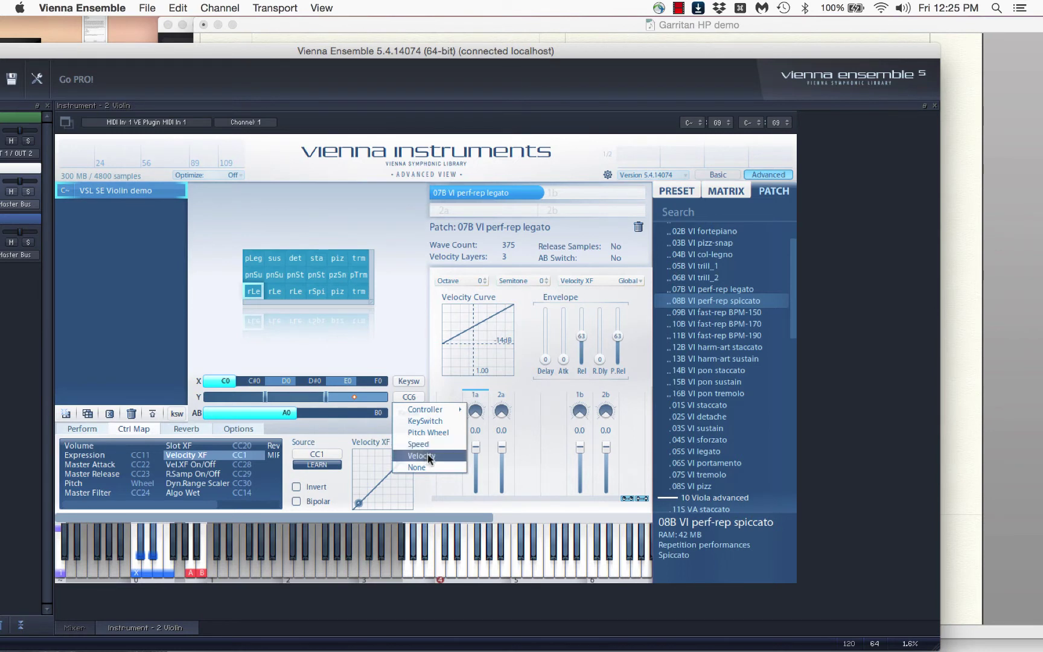
click(399, 338)
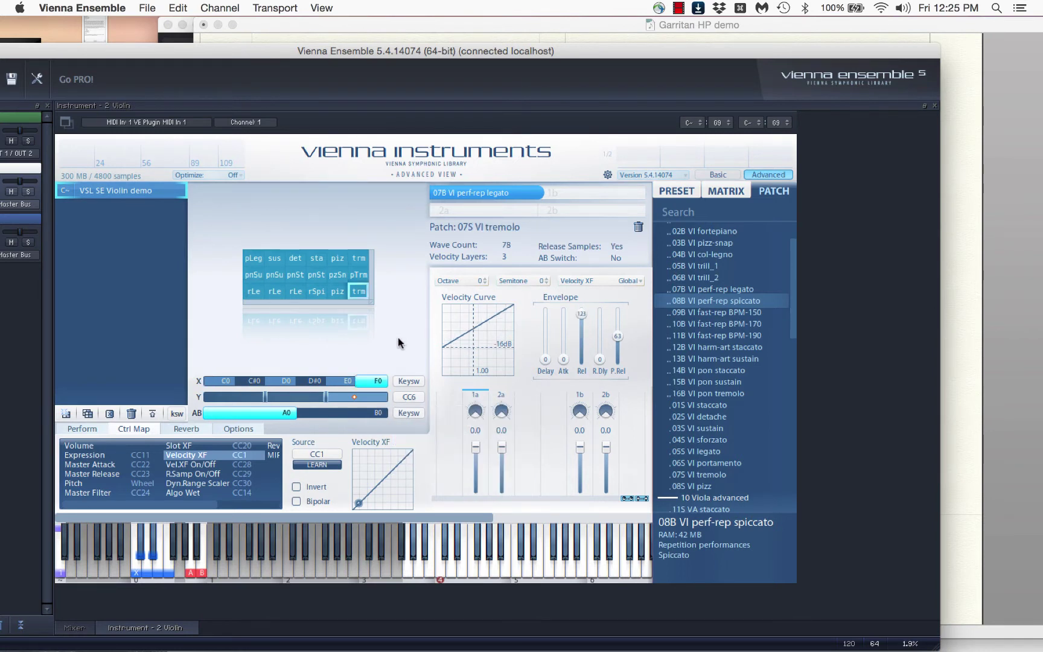
Select the pLeg cell in the violin matrix, check the Finale score, and return to Vienna Ensemble to audition the cell.
click(250, 256)
click(397, 39)
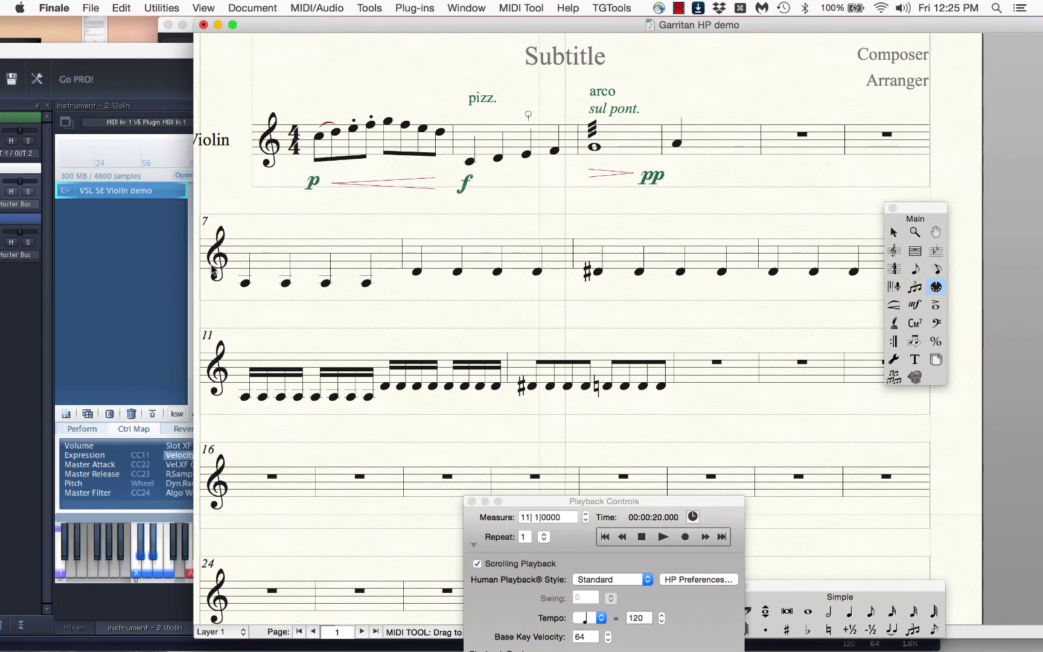
click(130, 271)
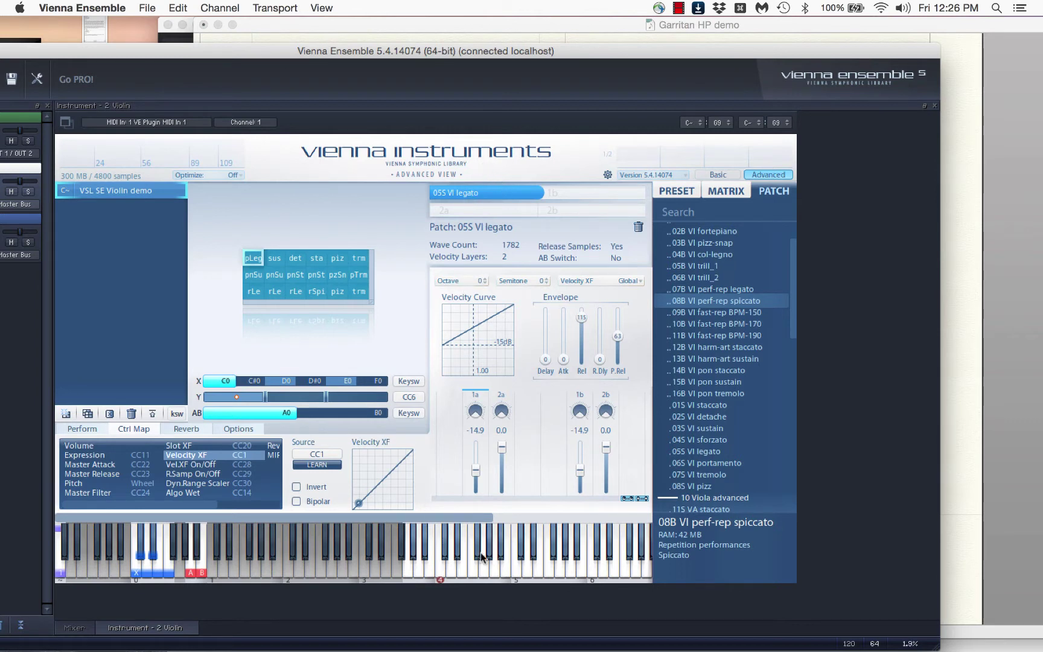
click(531, 570)
Load the 05S VI-14 legato patch from 03 Orchestral Strings into slot 2a of the pLeg cell.
scroll(706, 233, up, 2)
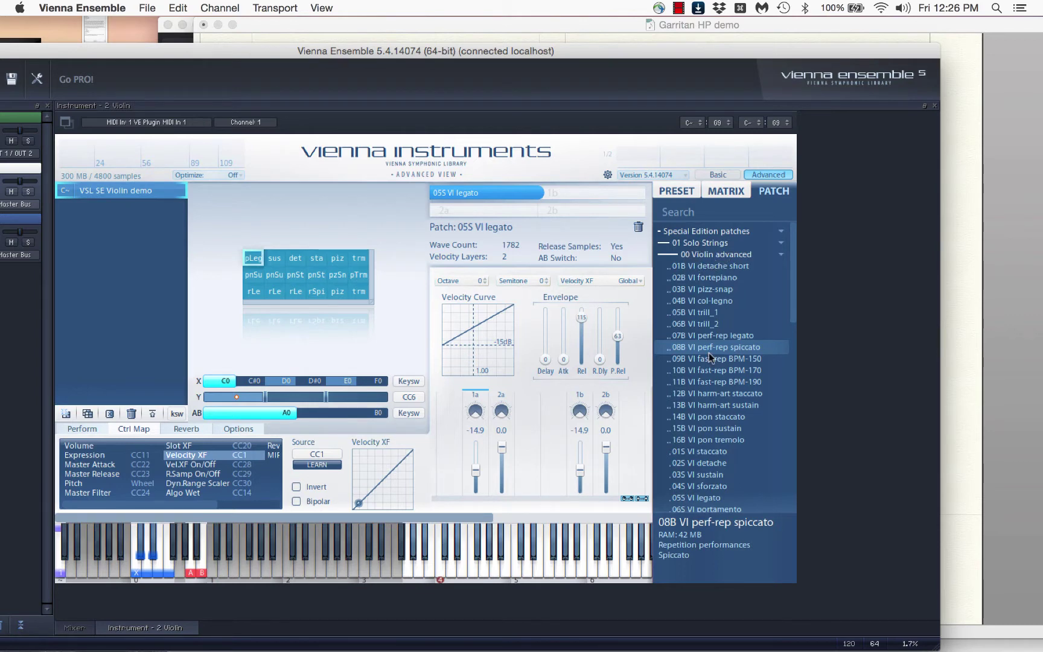
scroll(710, 371, down, 5)
scroll(710, 370, down, 4)
scroll(711, 372, down, 6)
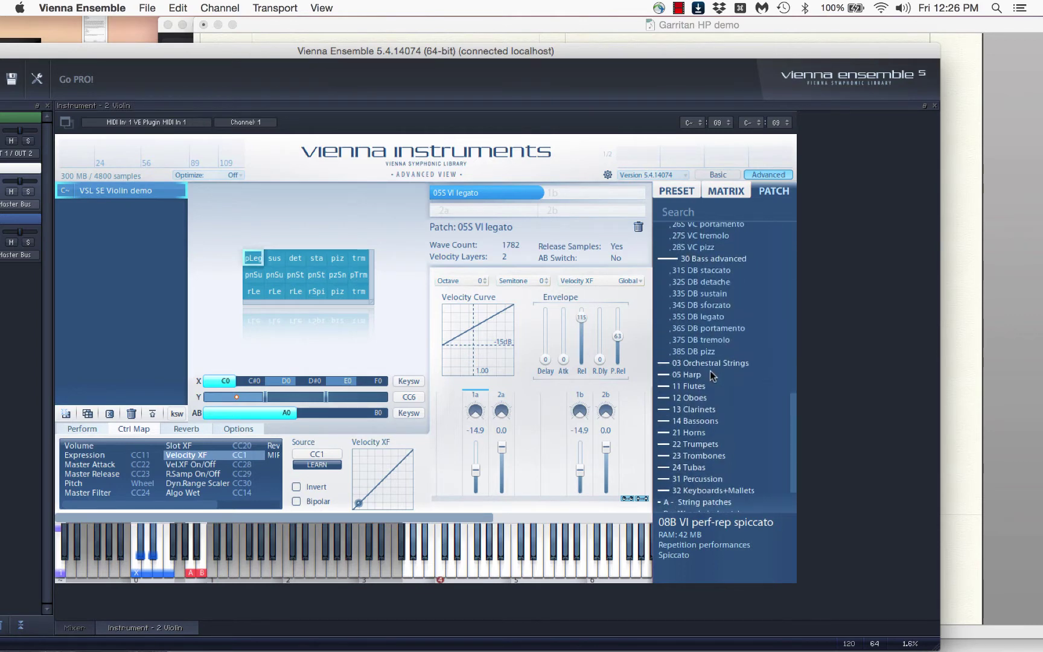
click(715, 347)
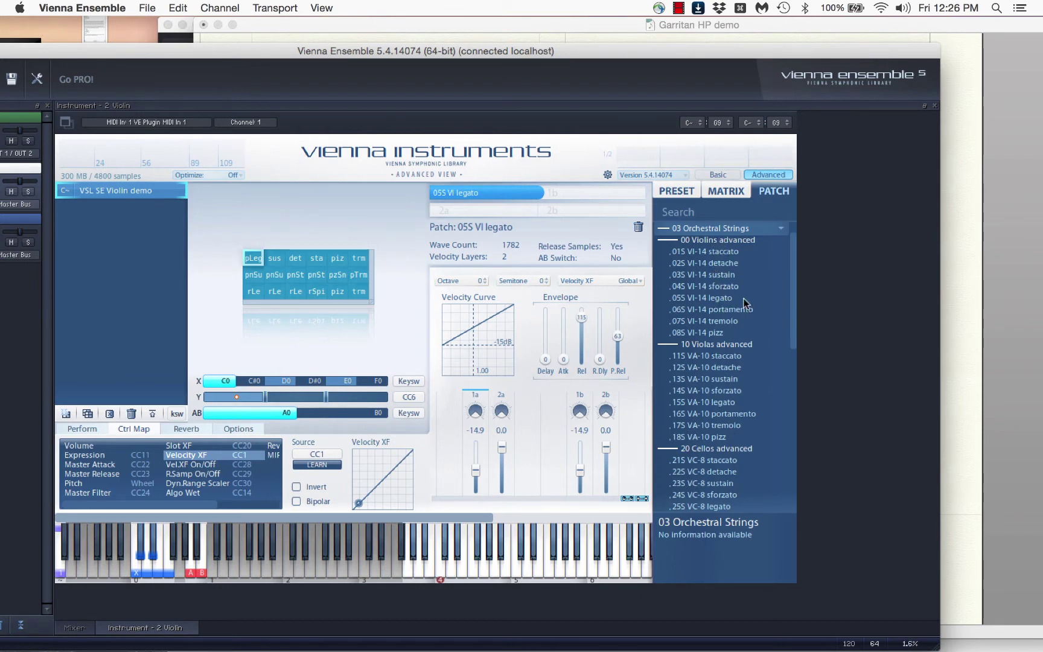
click(720, 300)
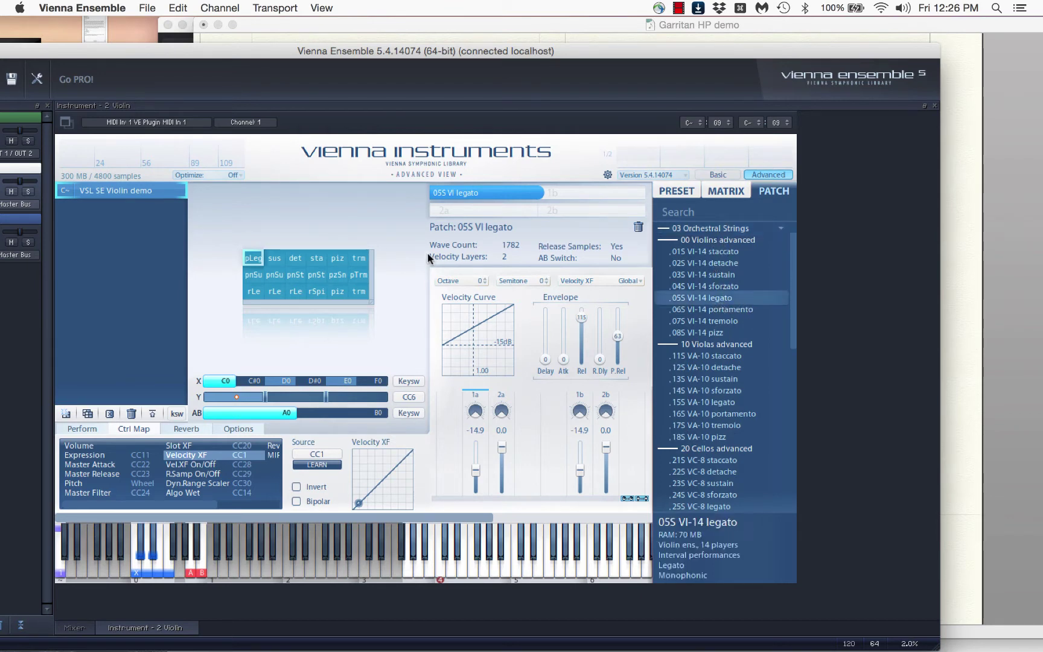
drag(720, 300, 448, 212)
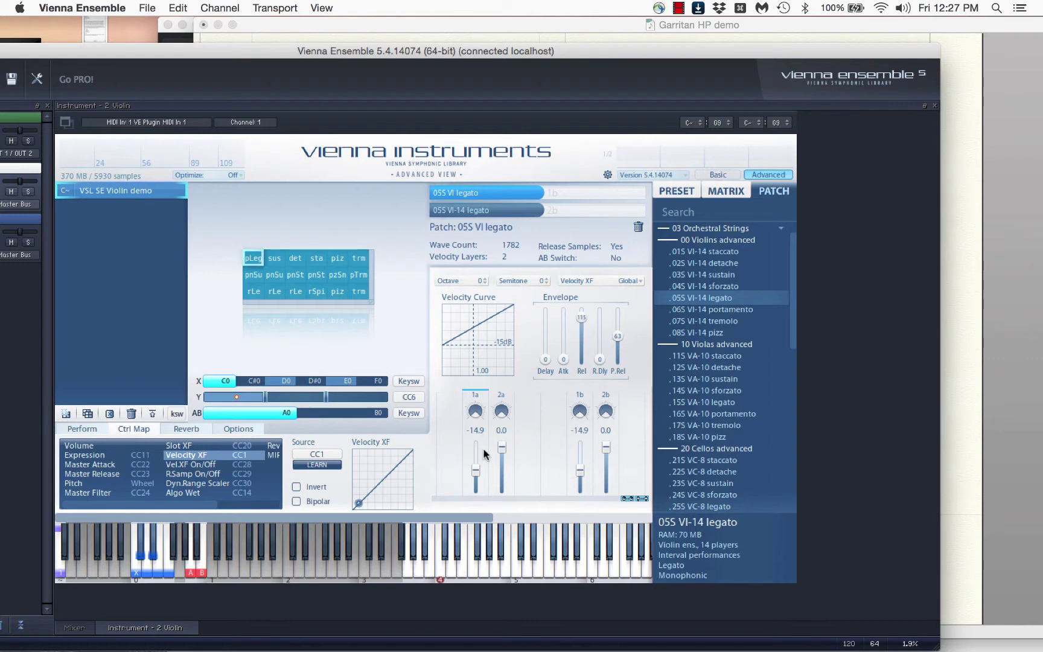
Try slot 1a's volume at -1.0 and at -19.8, auditioning a note with each setting.
drag(476, 471, 477, 448)
click(525, 568)
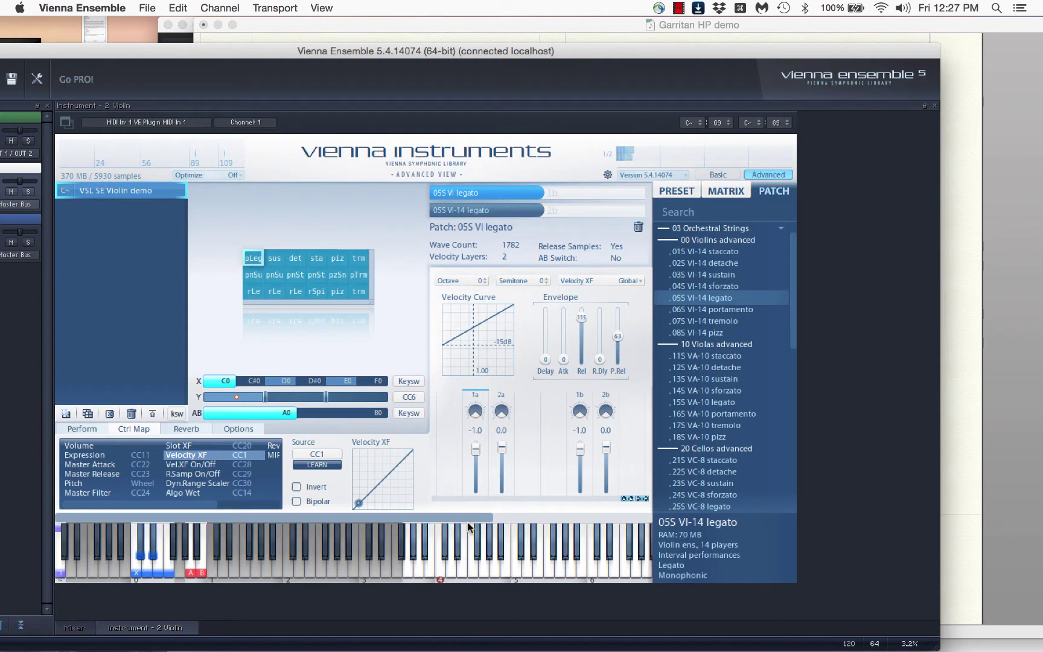
drag(476, 450, 474, 477)
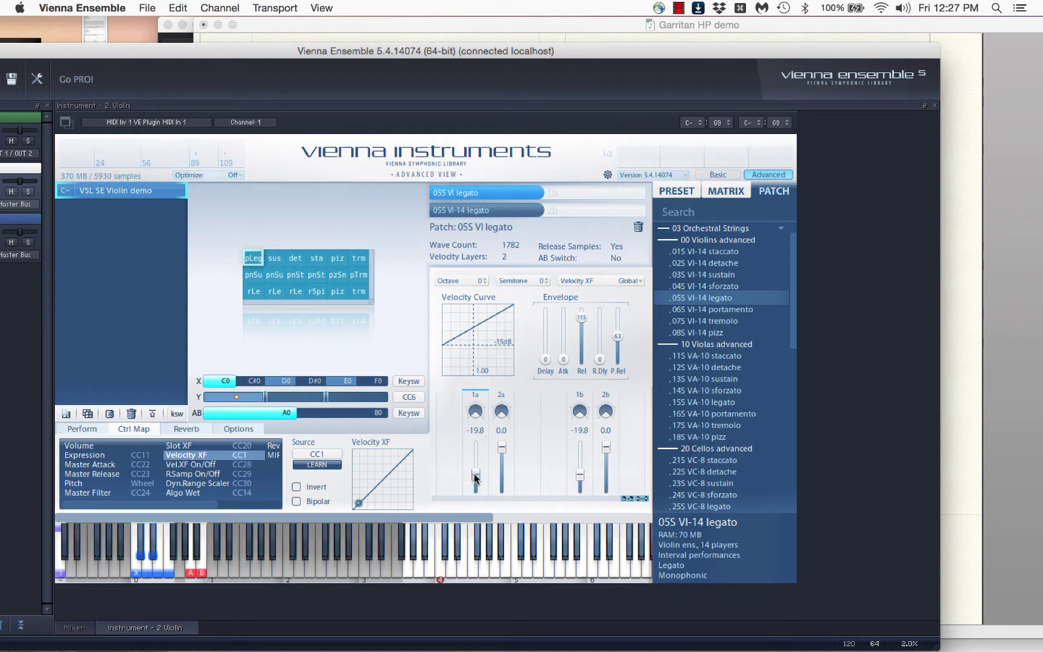
click(493, 565)
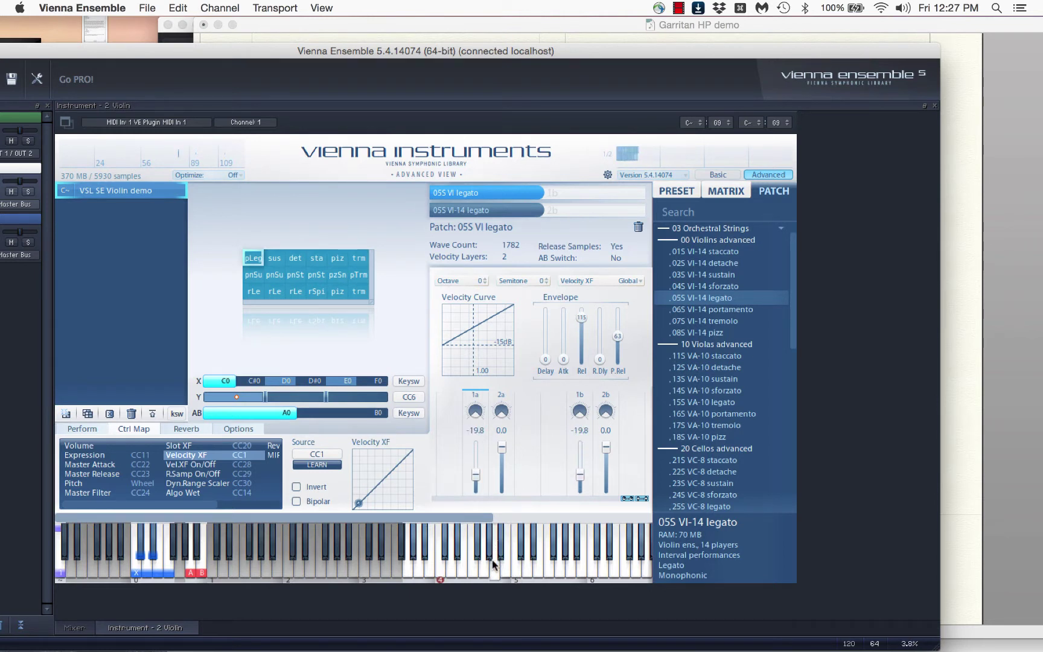
Set slot 1a's volume to 0.0 and slot 2a's to -13.9, and audition the blend on the keyboard.
drag(477, 477, 509, 470)
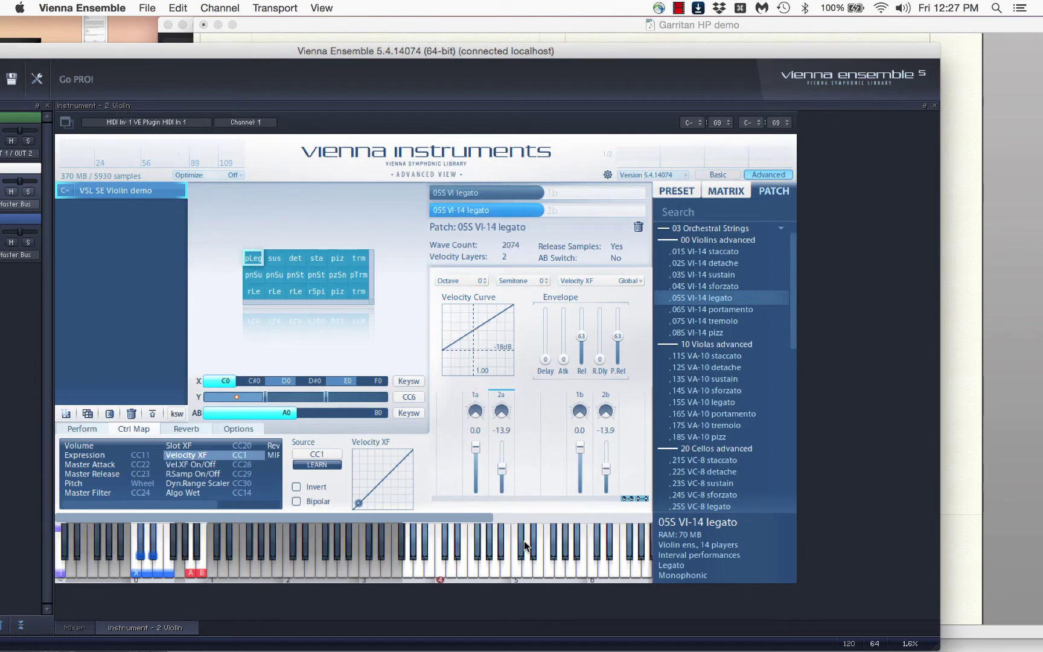
click(516, 569)
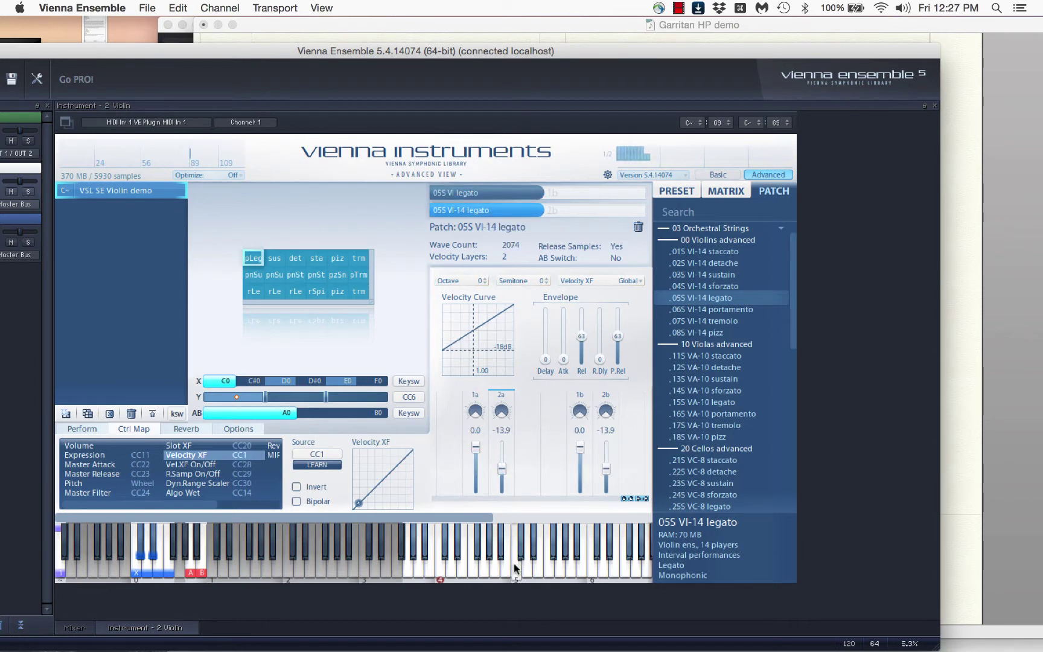
click(474, 565)
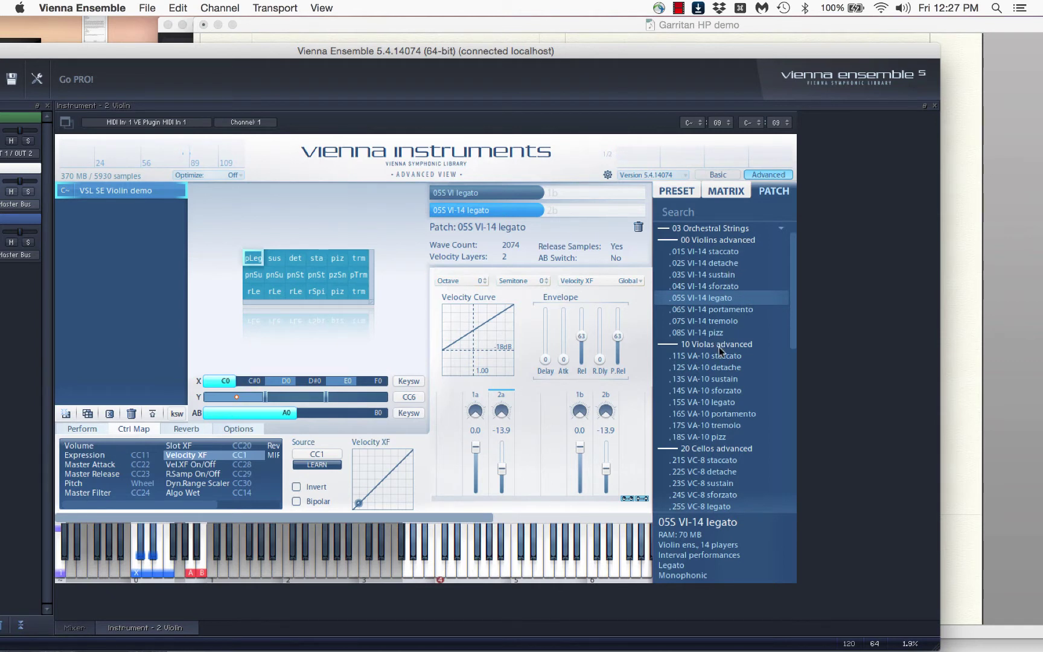
Replace the ensemble legato patch in slot 2a with 15S VA legato from 01 Solo Strings and audition the layered sound.
right_click(492, 208)
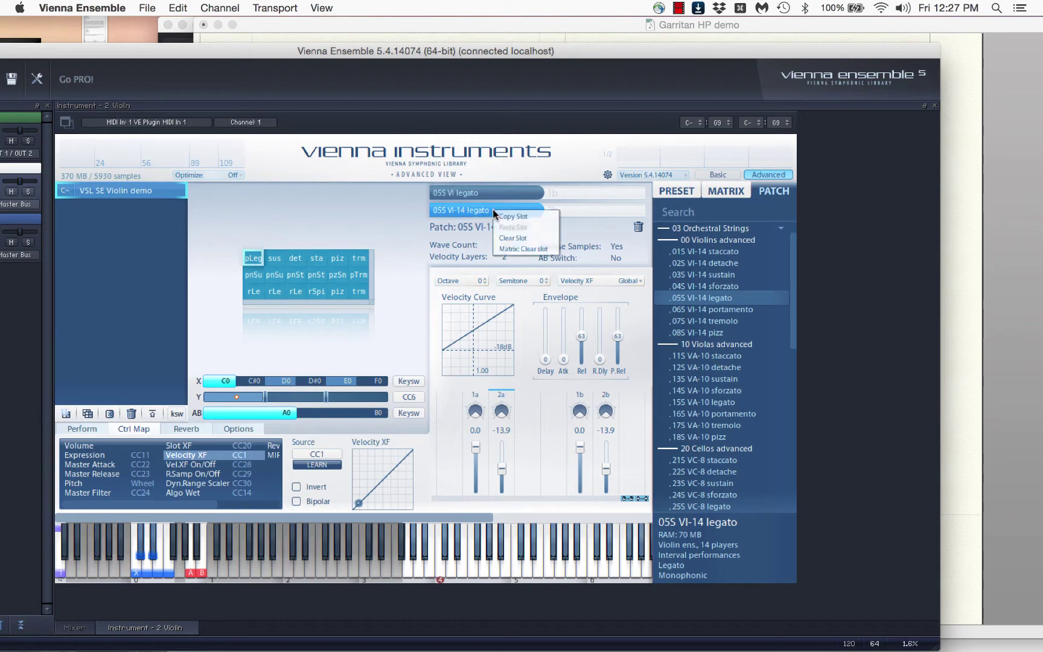
click(507, 242)
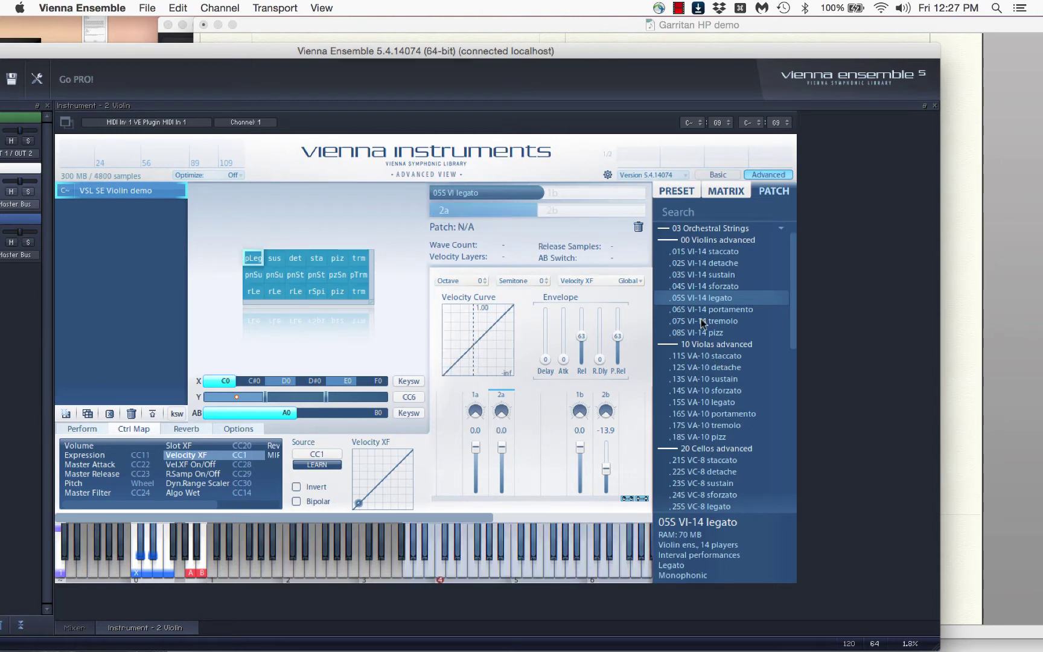
scroll(722, 281, up, 2)
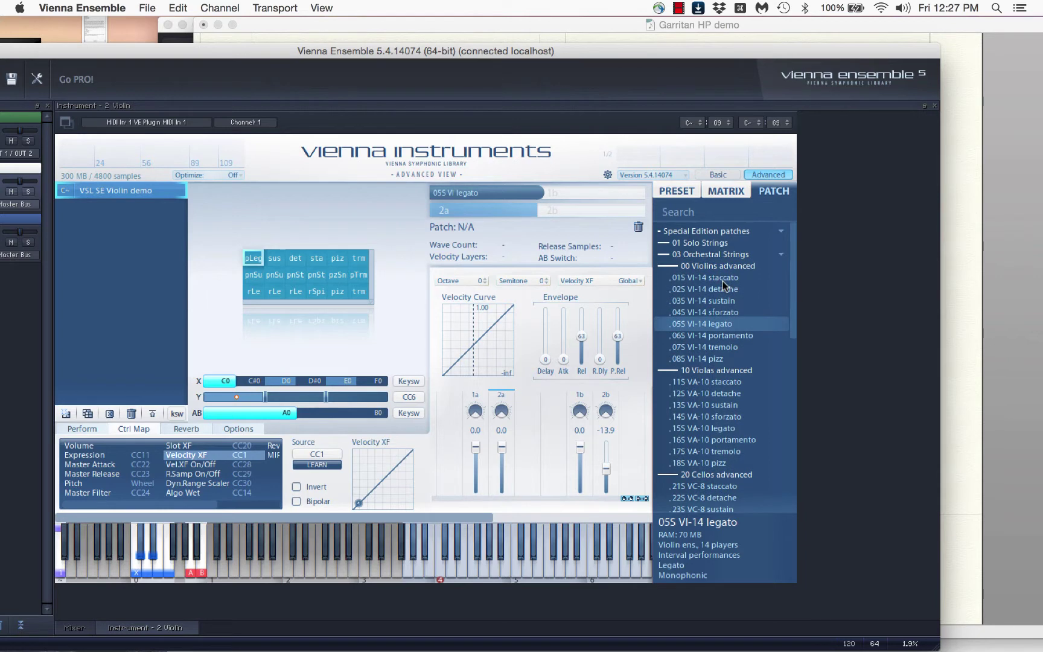
click(712, 242)
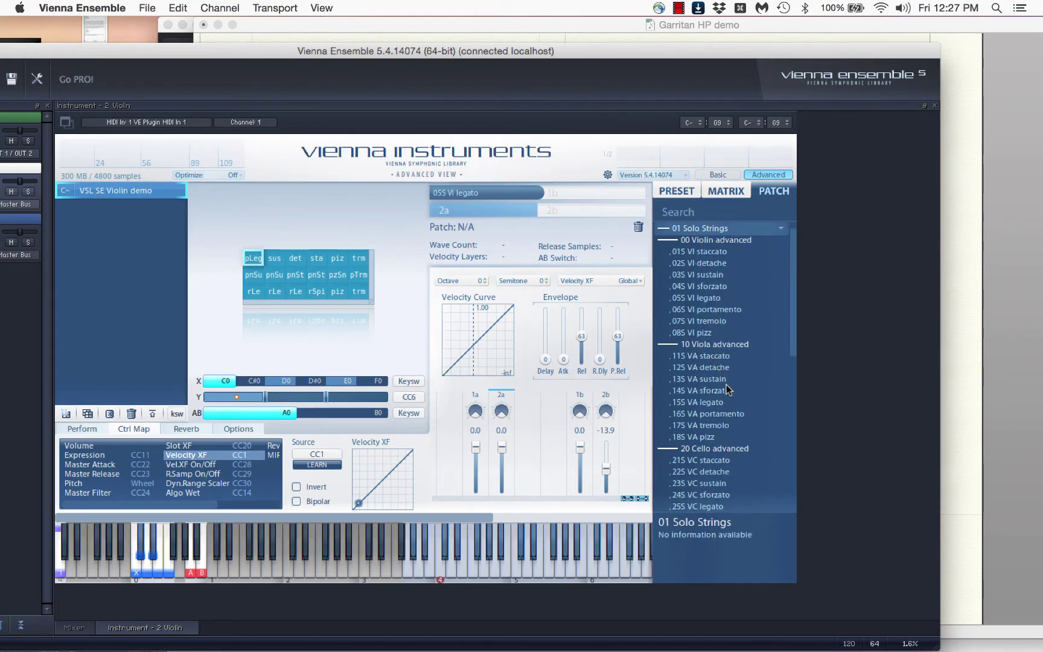
click(718, 401)
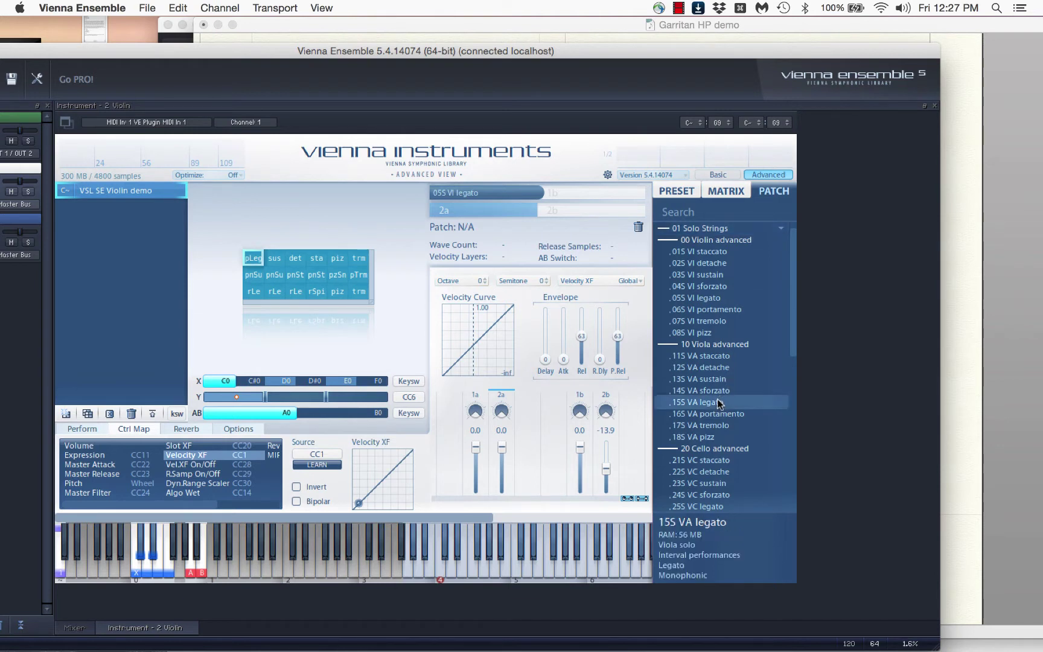
drag(717, 401, 441, 218)
click(485, 564)
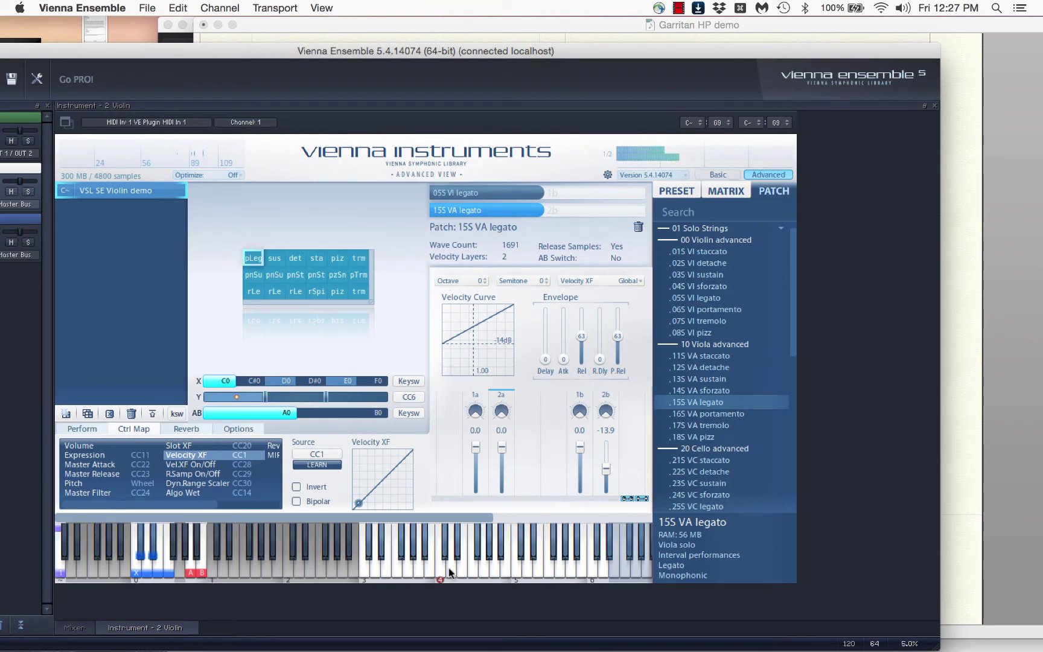
Clear the viola legato patch from slot 2a and select the empty slot 1b.
right_click(484, 210)
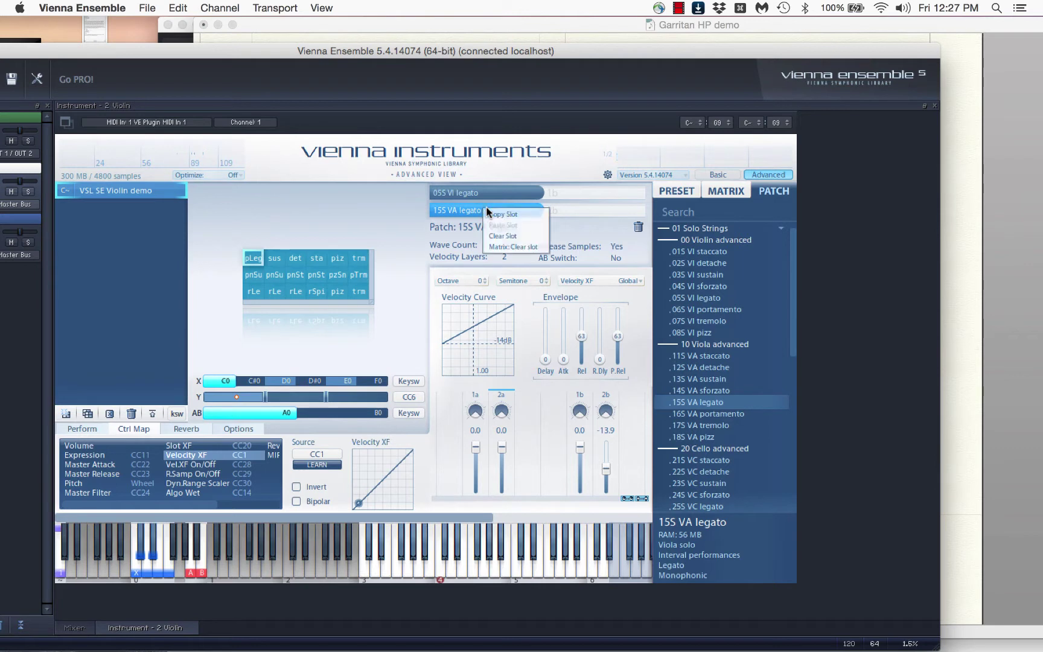
click(502, 236)
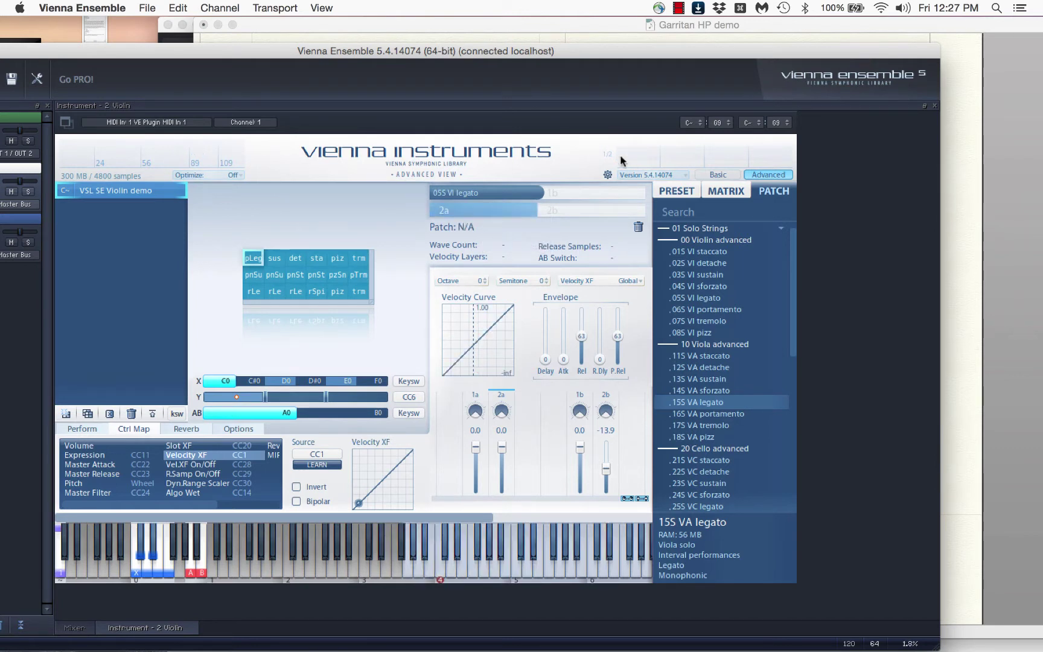
click(593, 192)
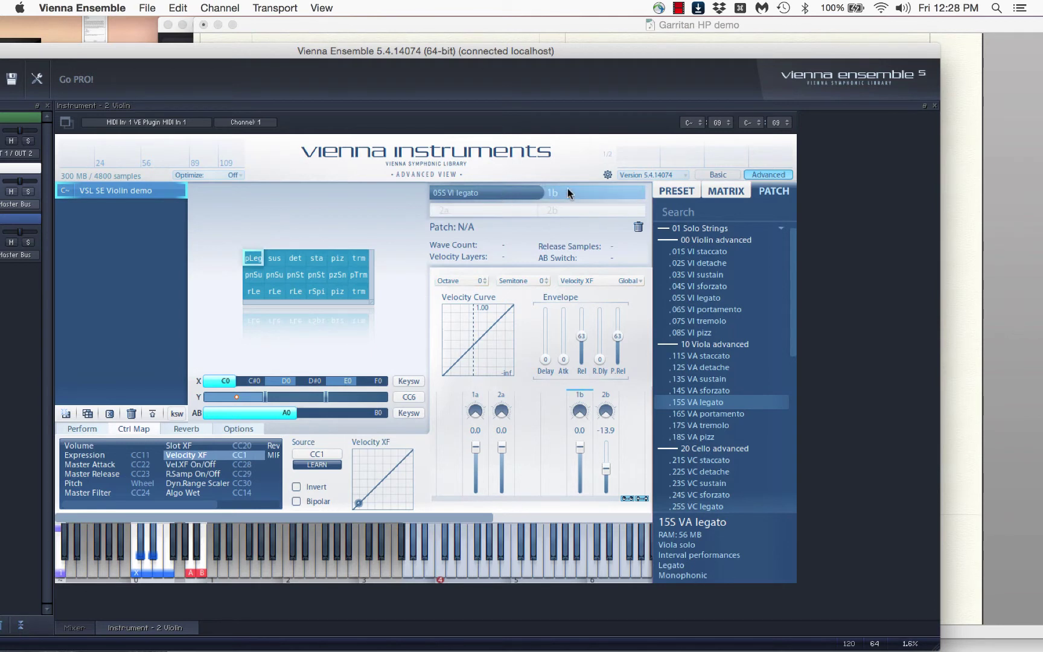
View the Slot XF controller assignment and the performance sliders, and reselect the legato patch in slot 1a.
click(187, 449)
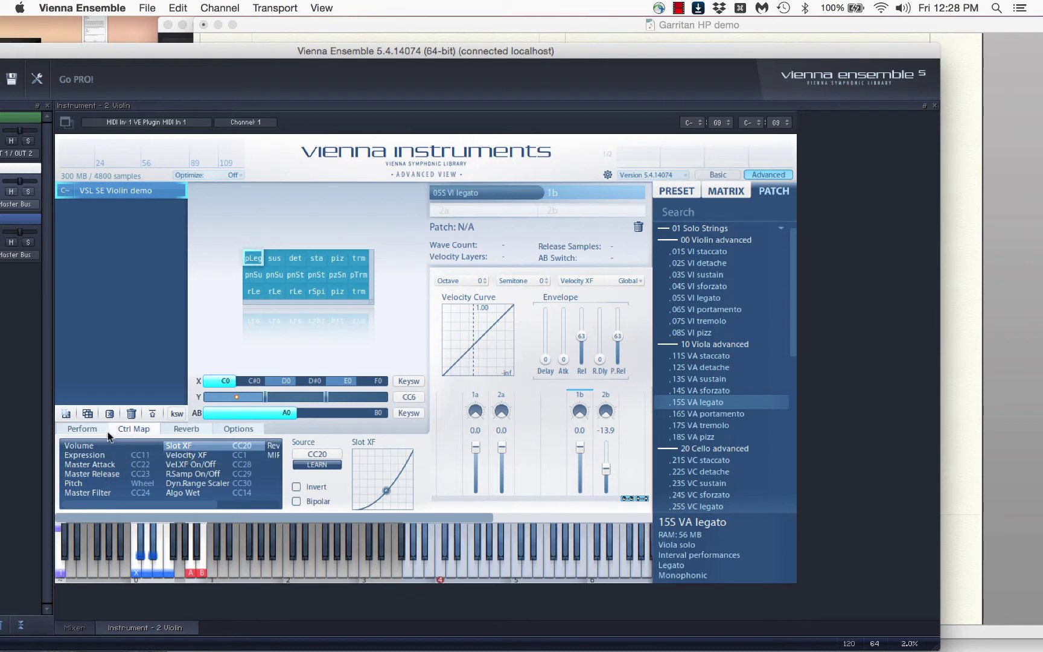
click(87, 431)
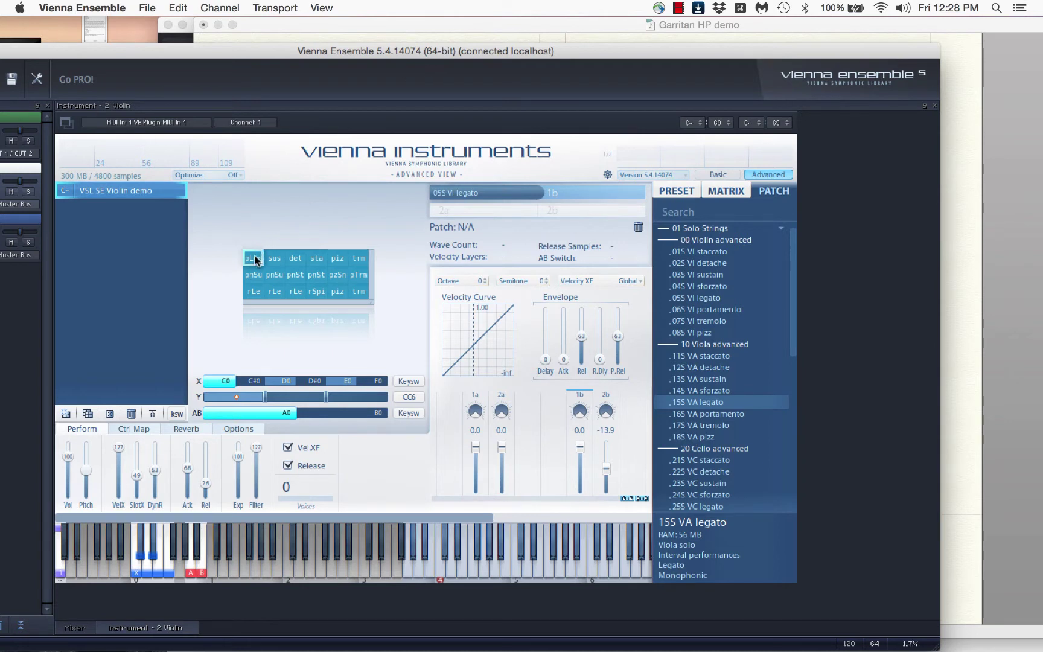
click(496, 191)
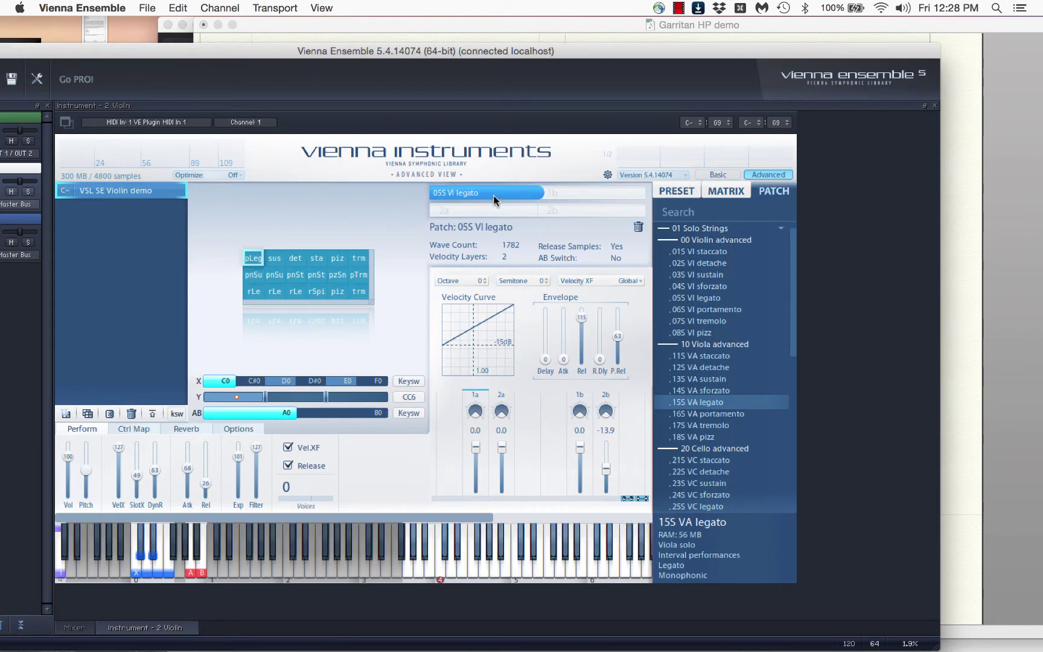
Load the 06S VI portamento patch from the solo 00 Violin advanced group into slot 1b.
click(741, 241)
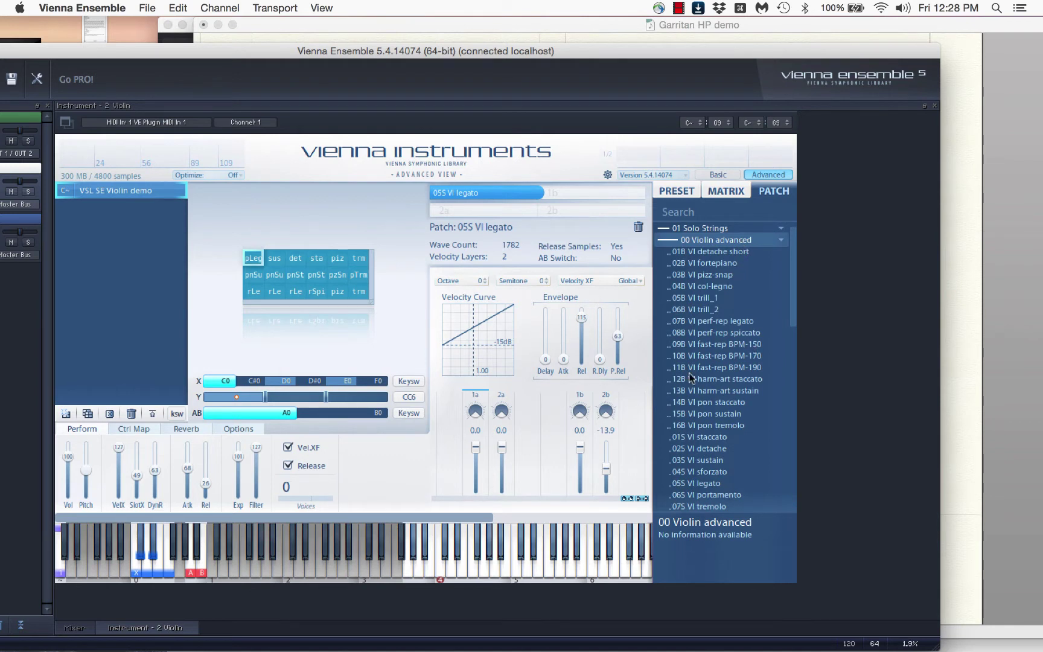
click(692, 493)
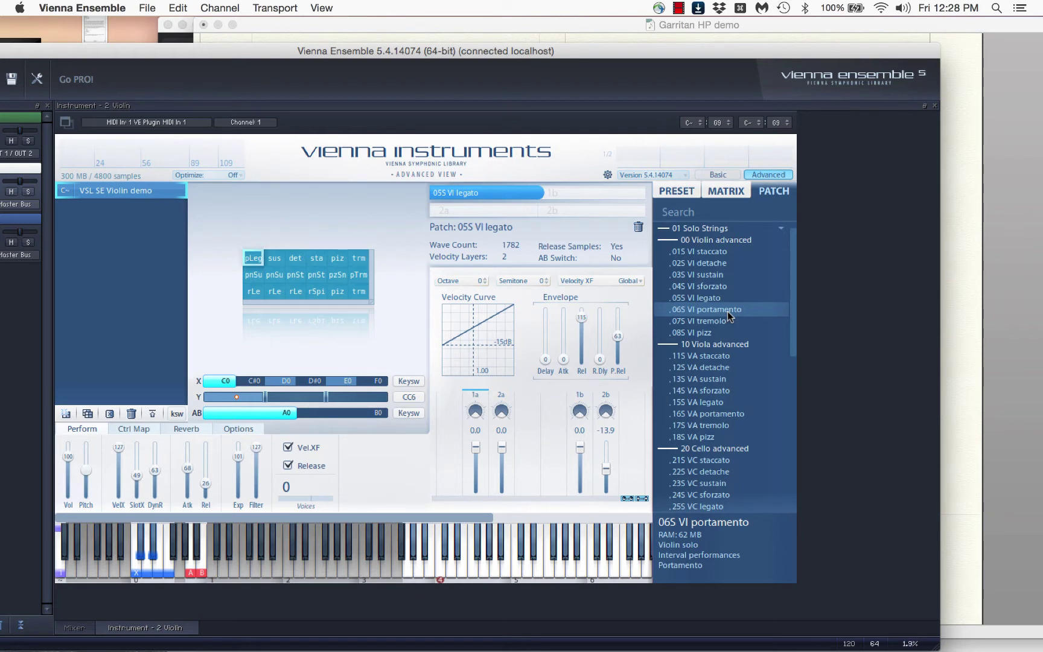
drag(728, 310, 572, 191)
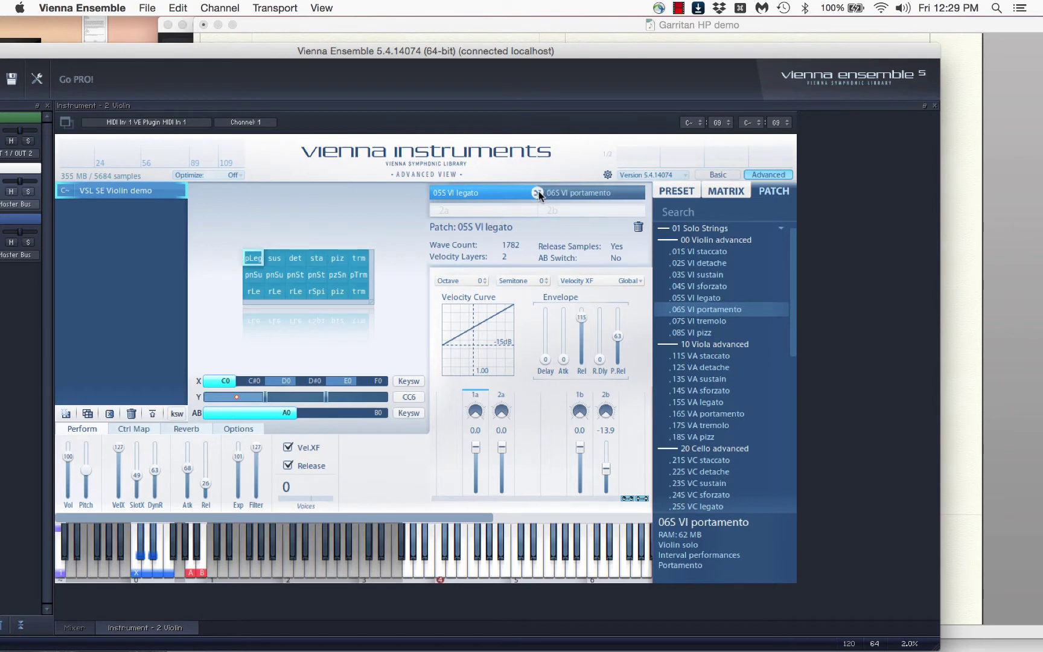
Check the Slot XF controller mapping, then lower the slot crossfade to its minimum and raise it to 127.
click(132, 429)
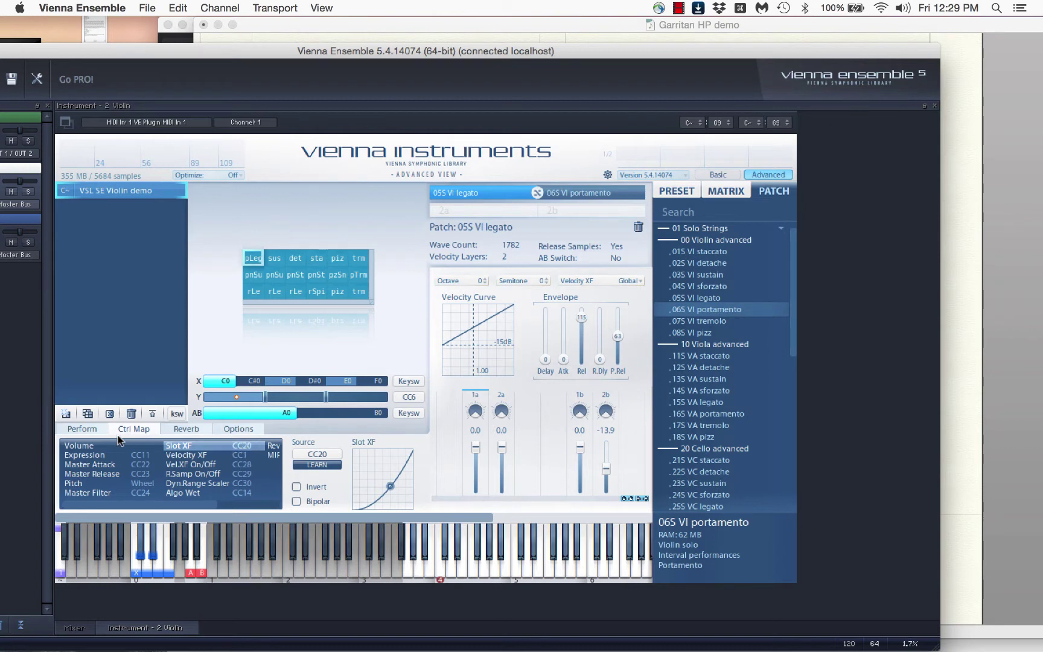
click(83, 430)
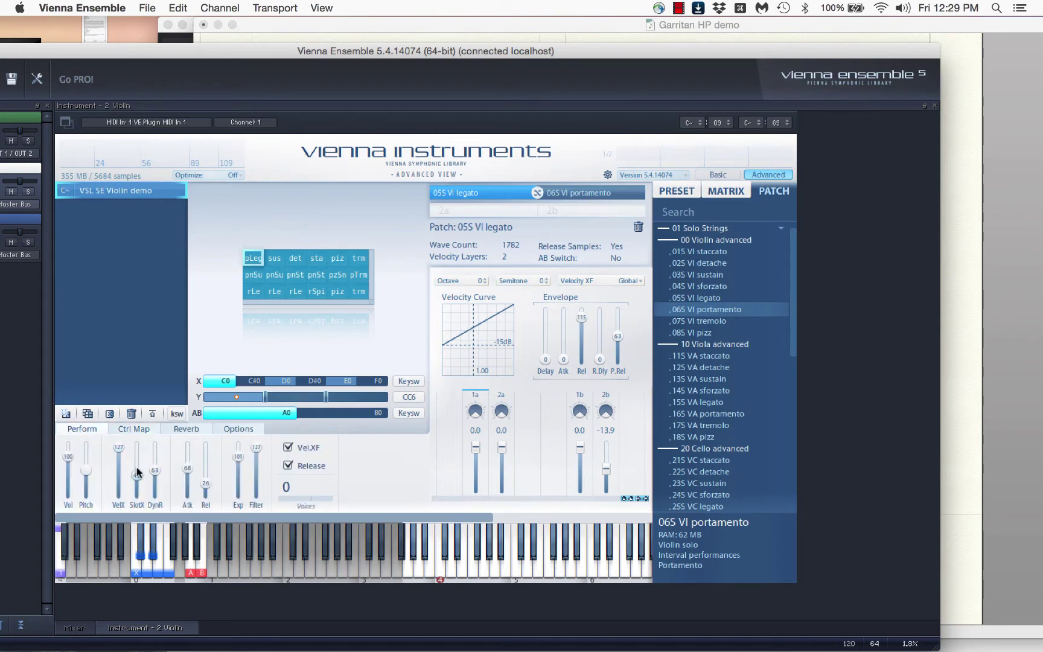
drag(137, 476, 140, 502)
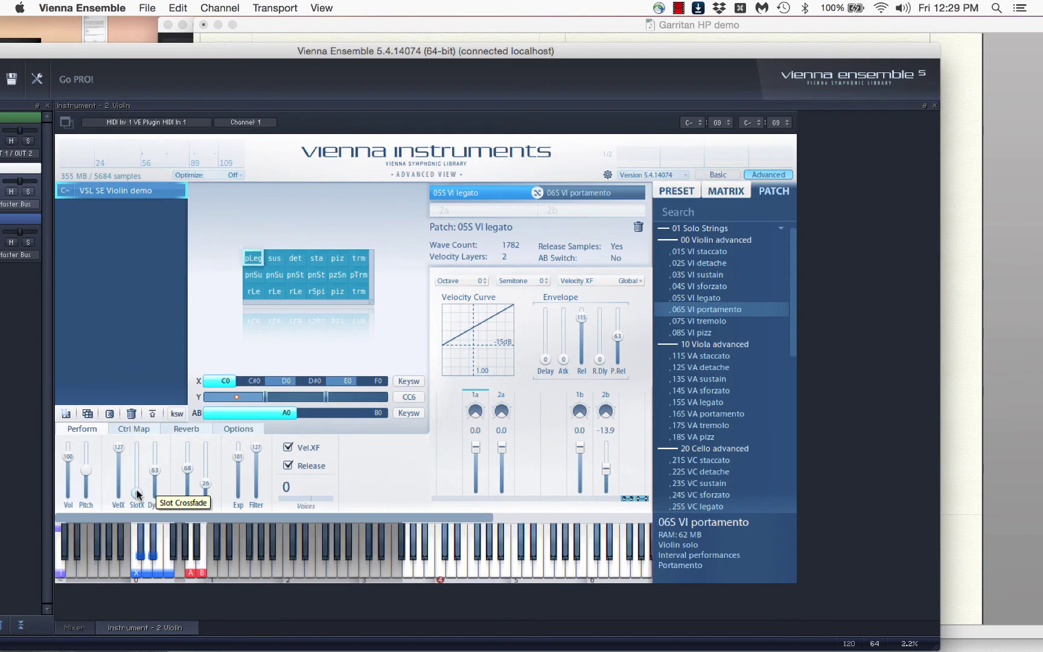
drag(137, 492, 143, 392)
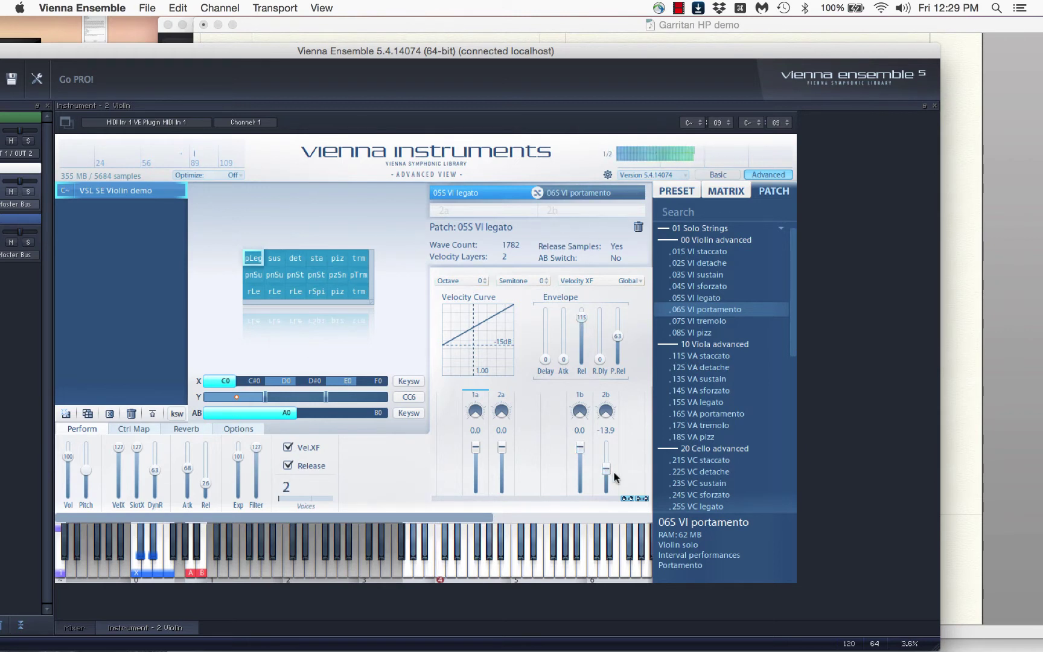
Reset the volume of slot 2b to 0.0 and clear the portamento patch from slot 1b and the legato patch from slot 1a.
drag(606, 470, 607, 438)
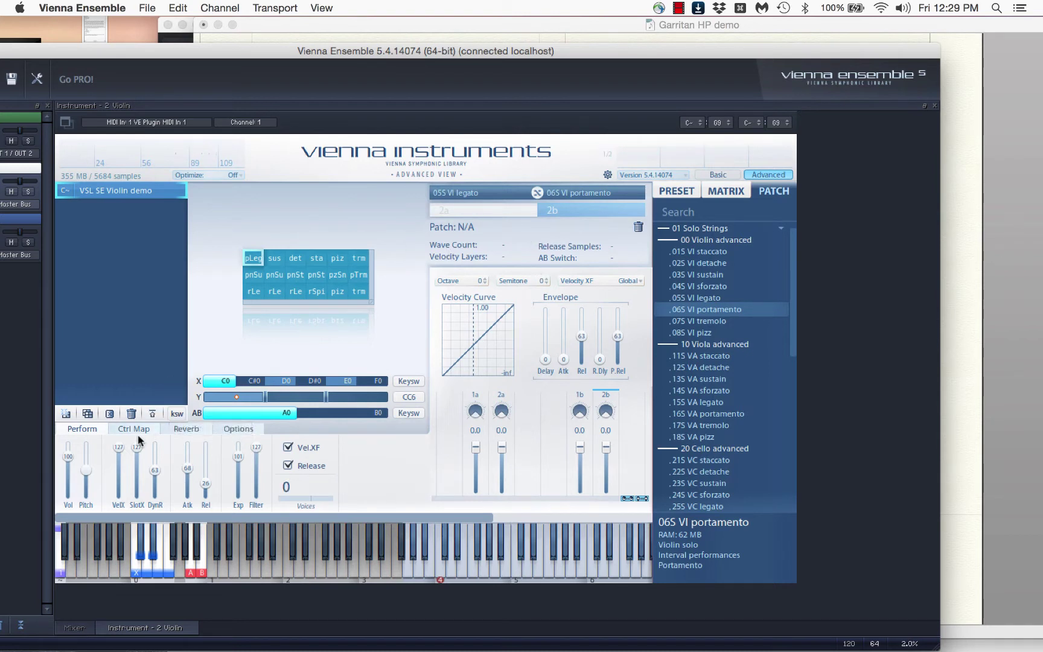
click(586, 192)
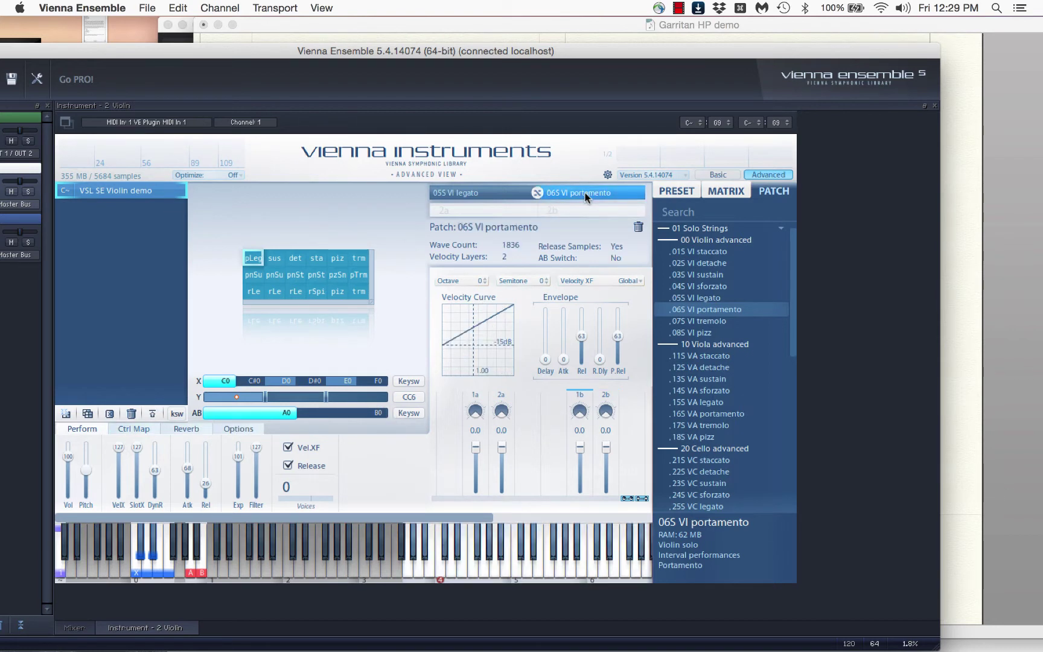
right_click(585, 193)
click(598, 224)
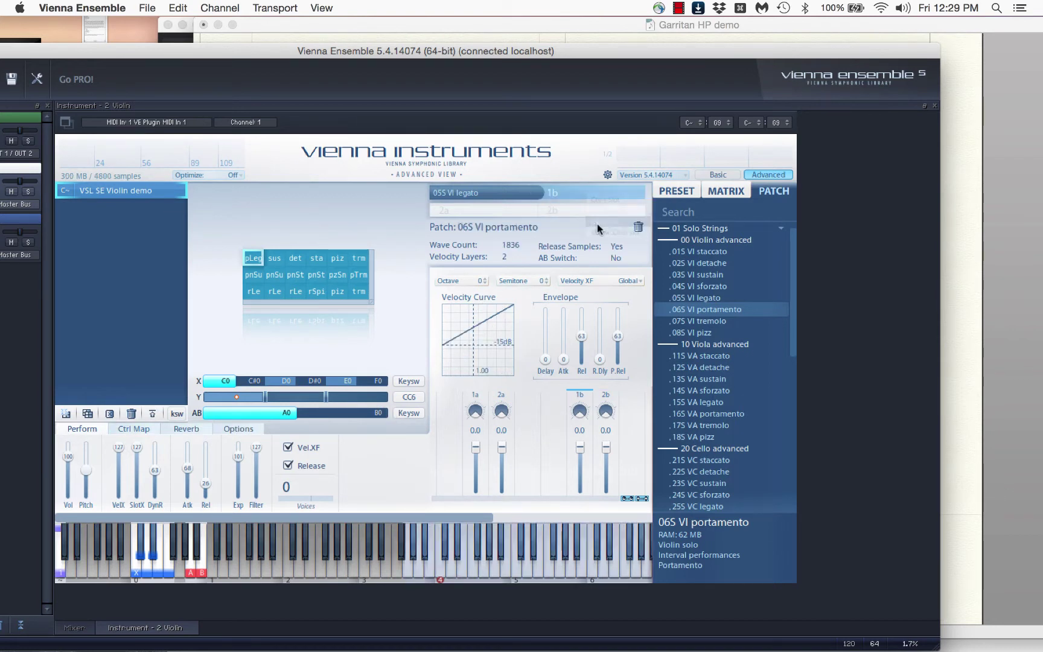
right_click(481, 191)
click(488, 214)
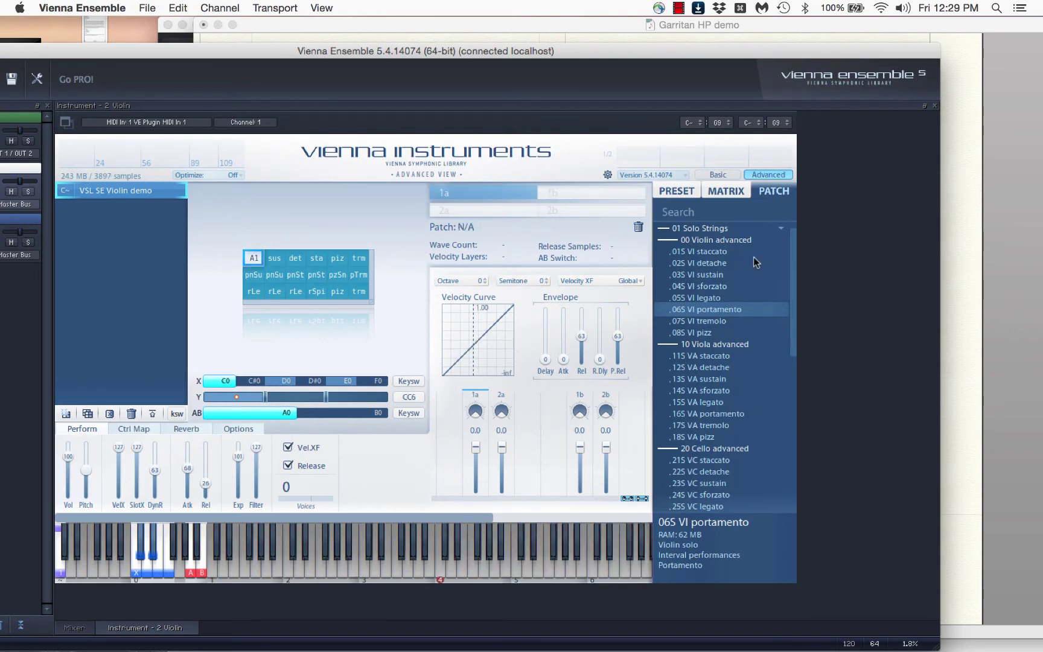
Try loading 06S VI portamento, 05S VI legato and 06S VI portamento again, one after another, into the first cell's slot 1a.
drag(727, 309, 486, 193)
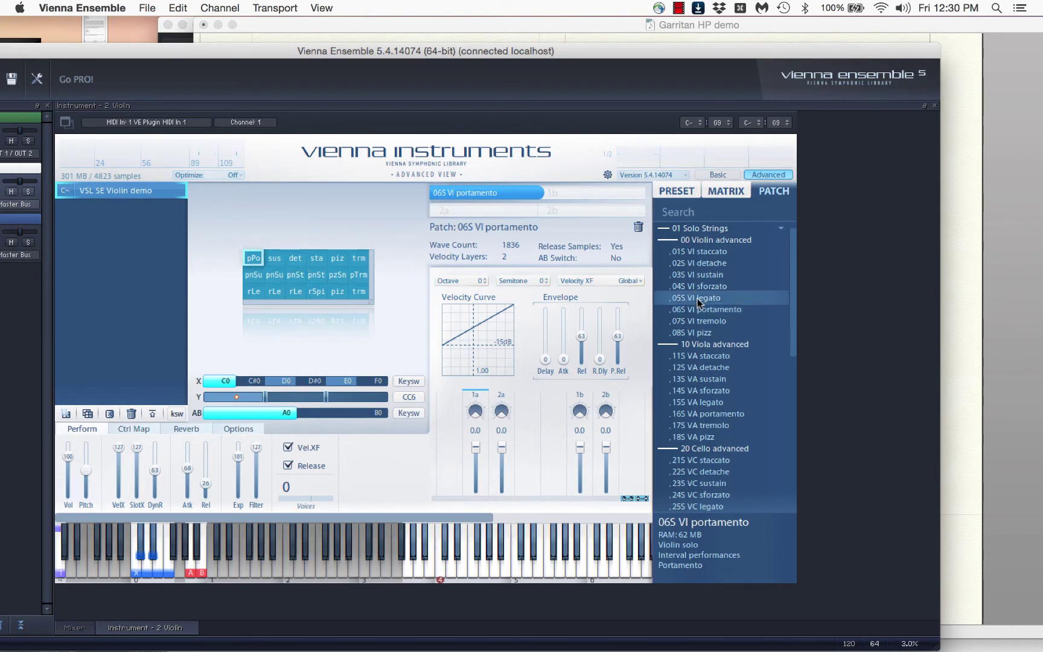
drag(698, 300, 519, 195)
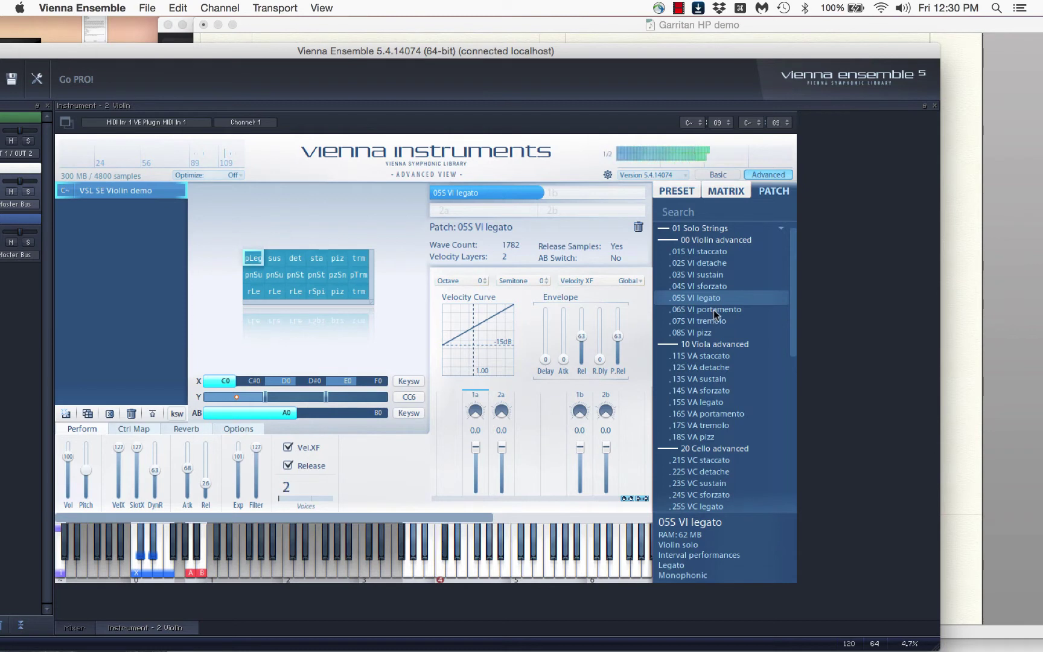
drag(716, 312, 253, 258)
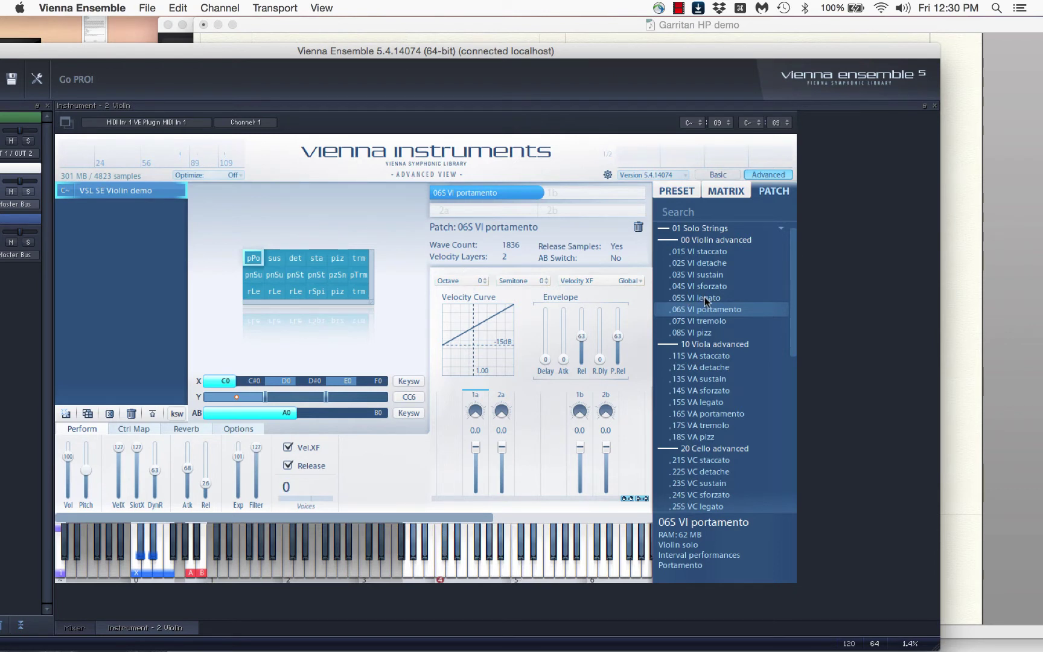
Load the 05S VI legato patch into slot 1a and the 06S VI portamento patch into slot 1b.
drag(694, 298, 451, 193)
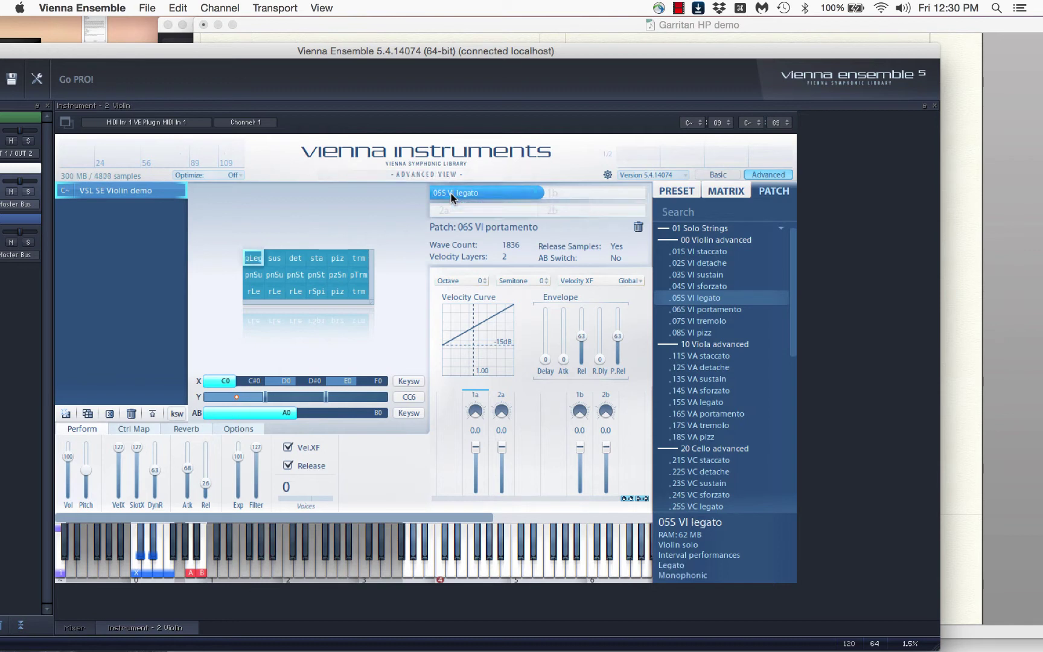
drag(727, 313, 565, 193)
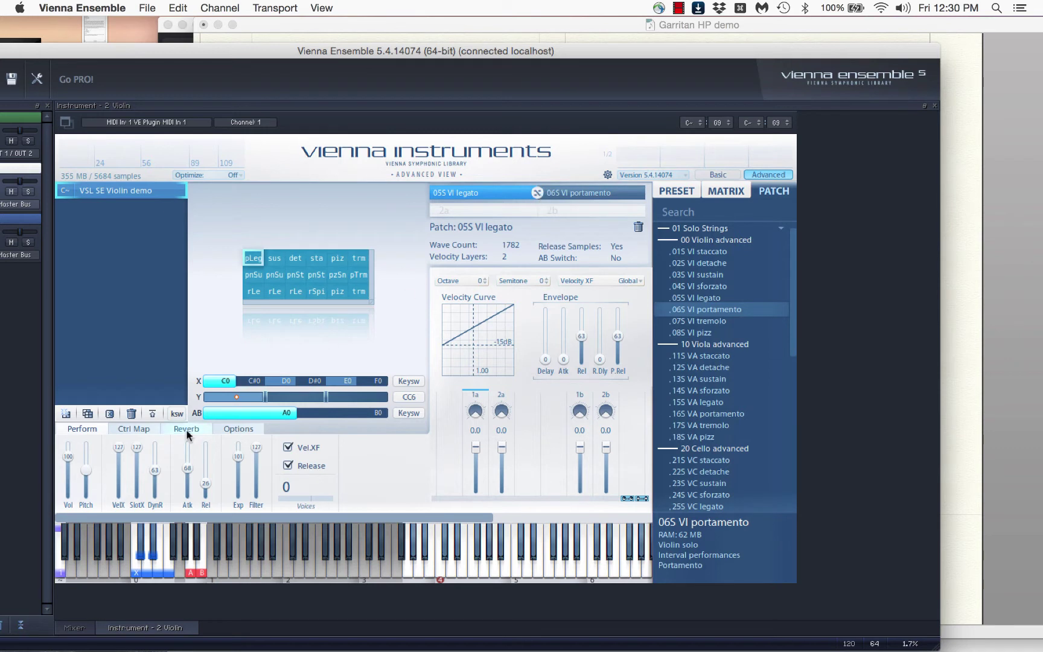
Sweep the slot crossfade down to 0, up to 127 and through intermediate values, finishing at 0.
drag(137, 447, 137, 494)
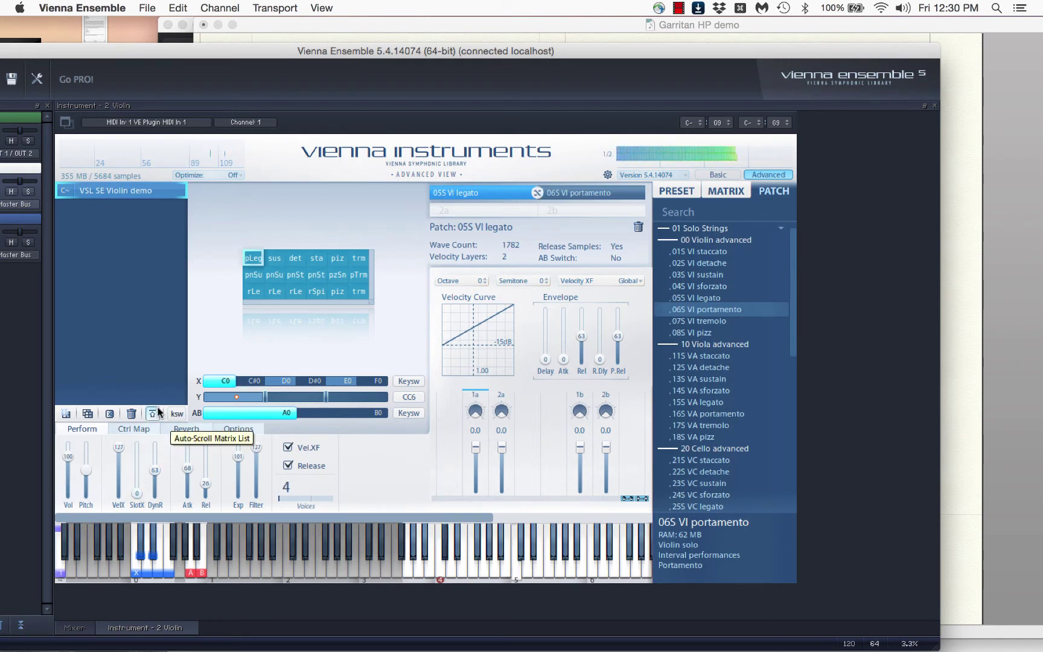
drag(139, 497, 138, 448)
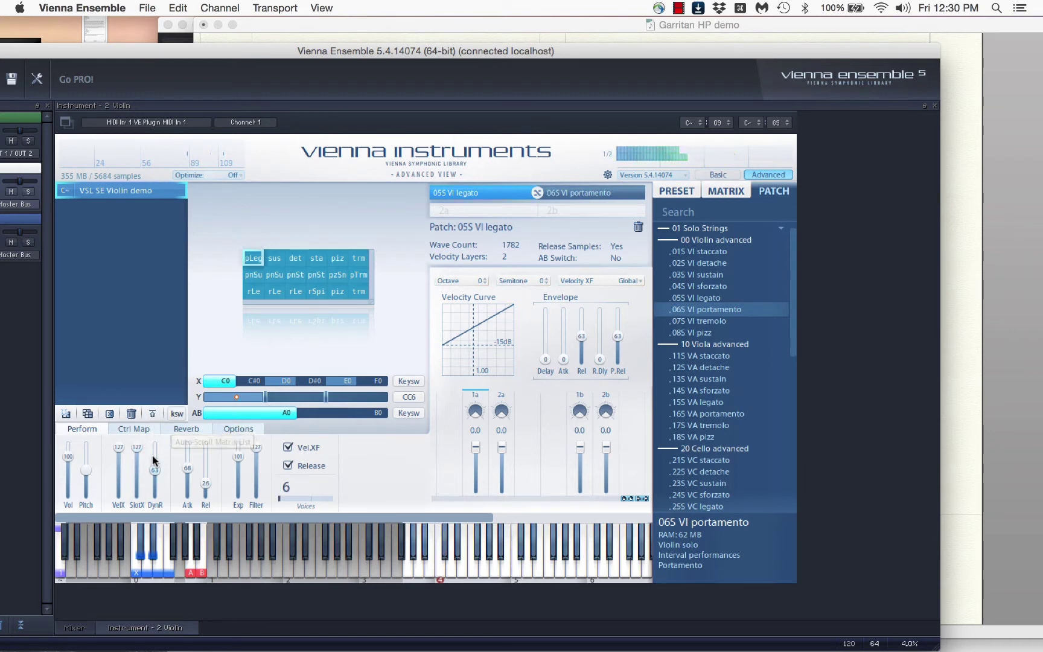
drag(138, 447, 141, 473)
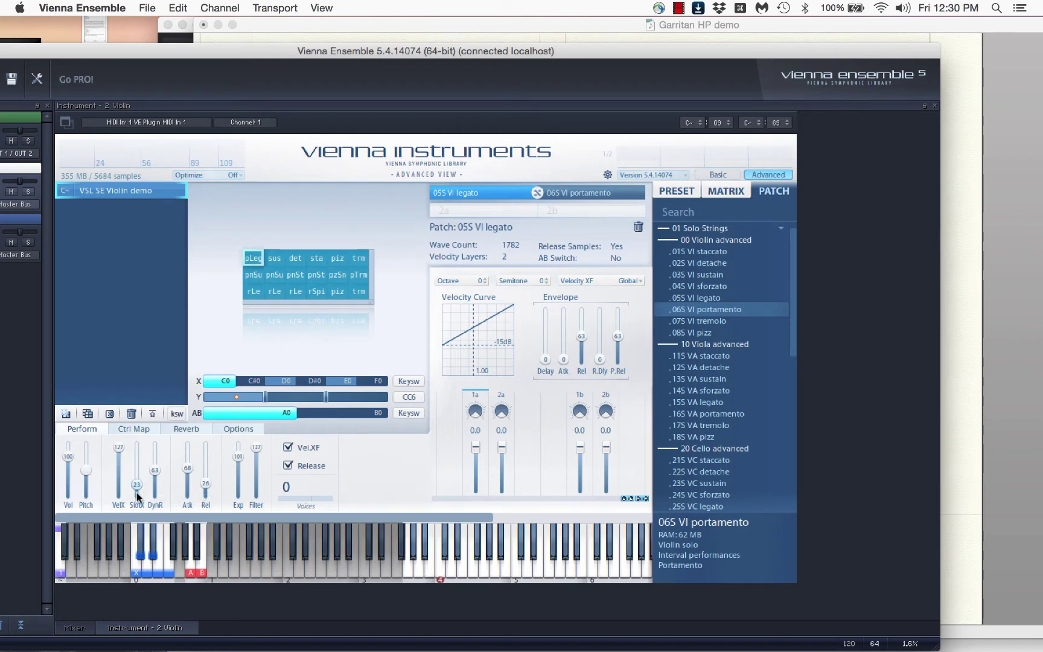
drag(137, 471, 147, 525)
Switch to the Finale score and open measure 16 for editing with the Speedy Entry tool.
drag(275, 56, 386, 261)
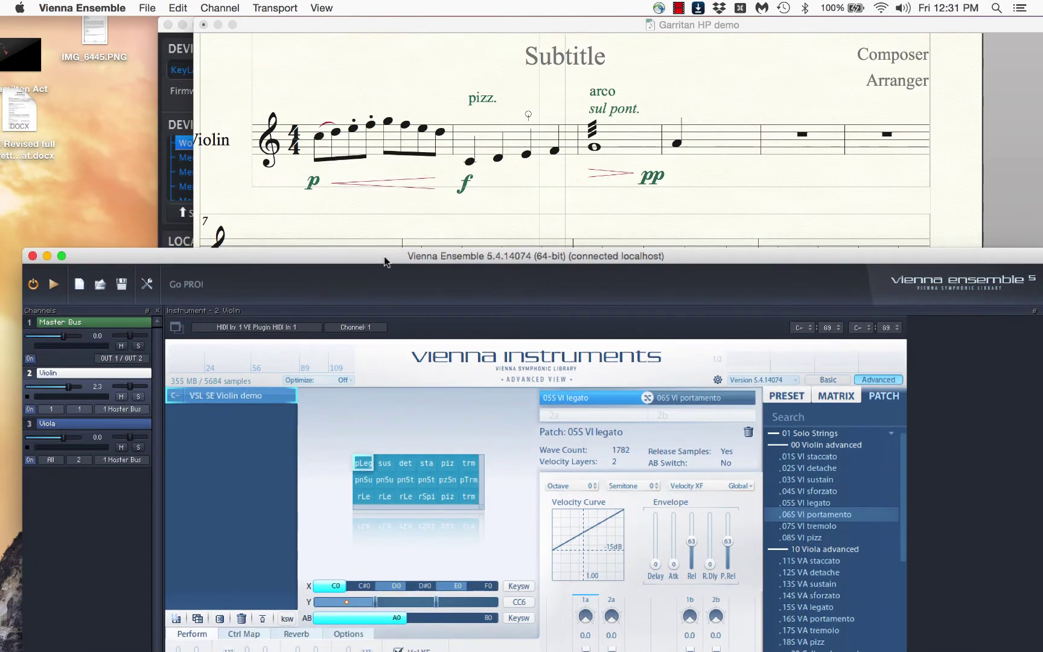
click(807, 140)
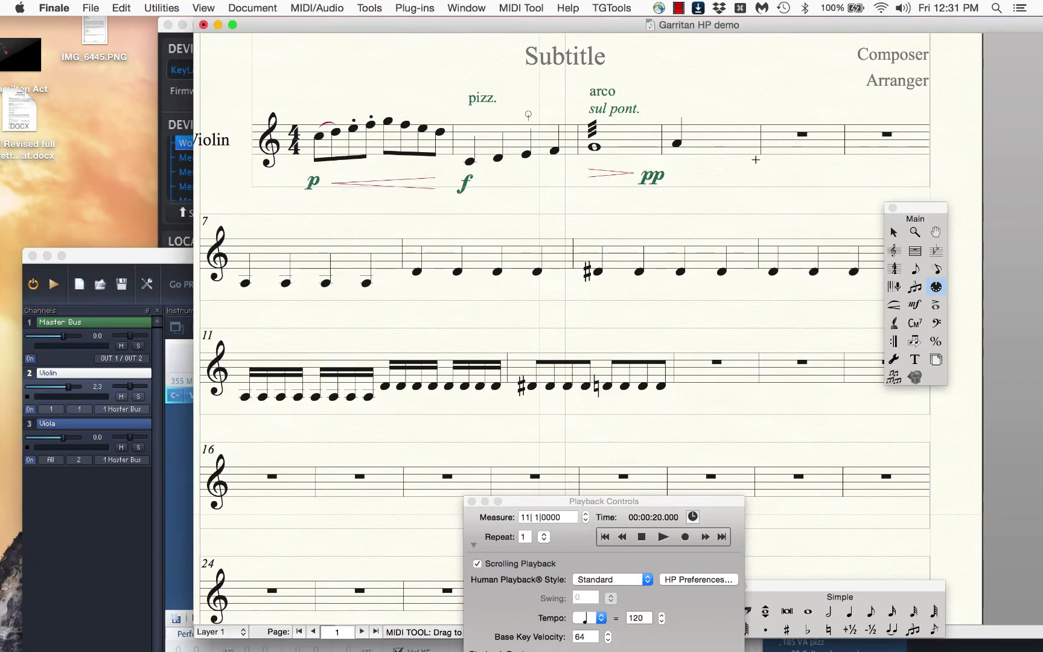
click(936, 269)
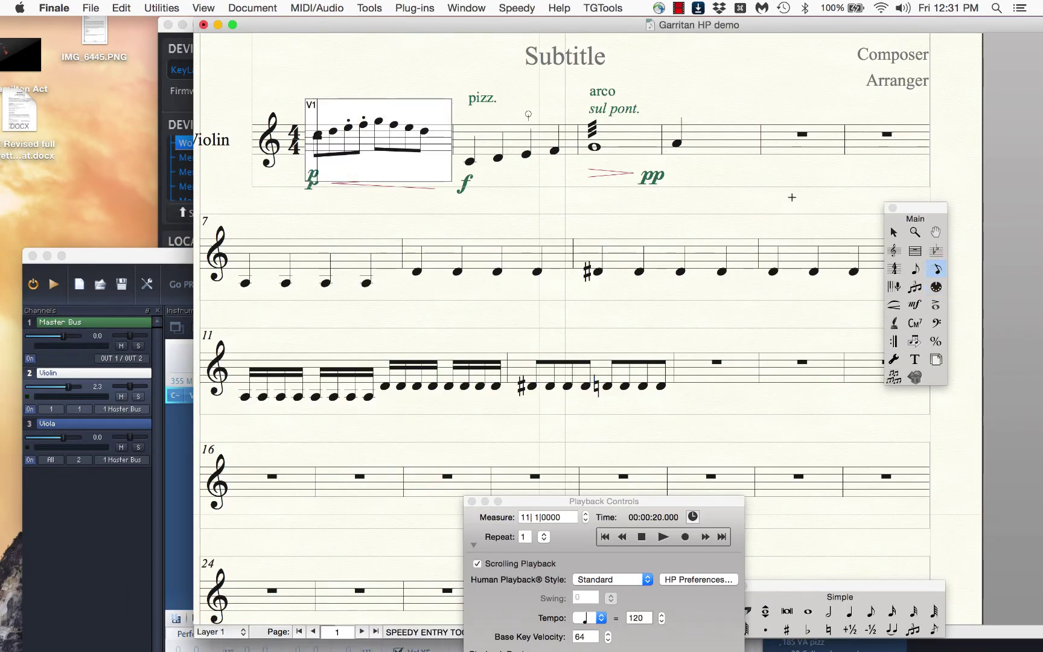
scroll(280, 467, down, 5)
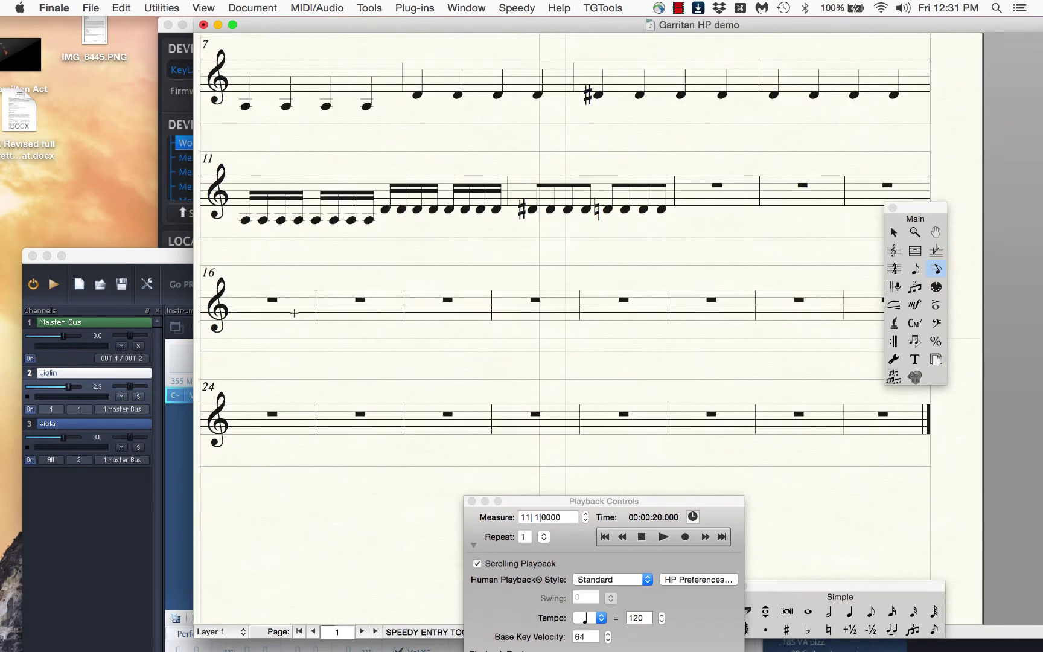
click(294, 311)
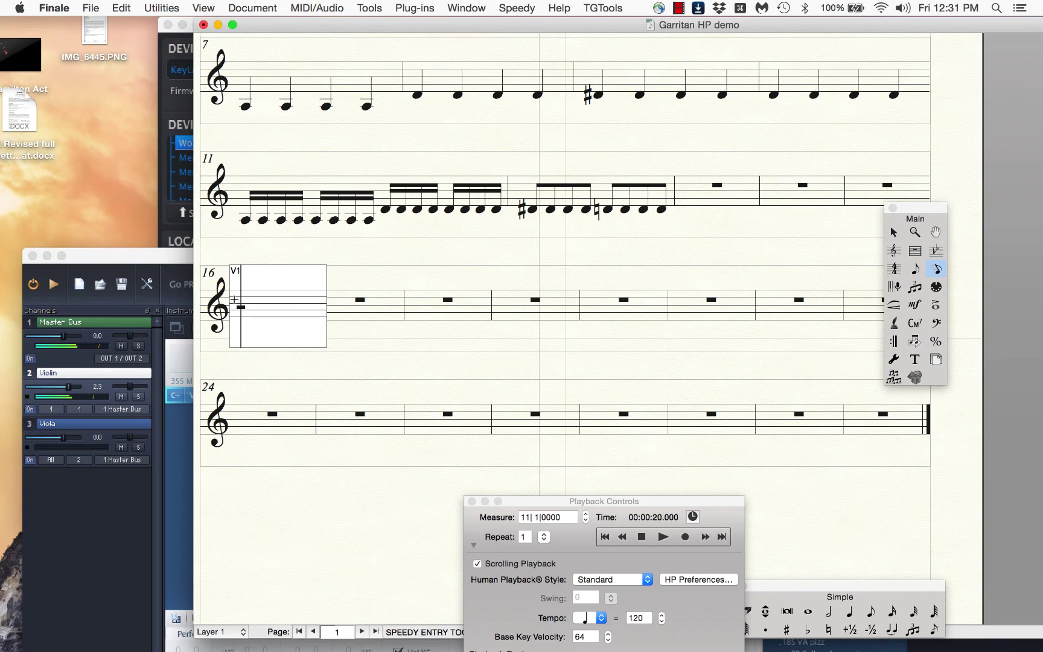
Enter half notes C and A-sharp in measure 16 and a half note A in measure 17, then leave Speedy Entry.
key(6)
key(5)
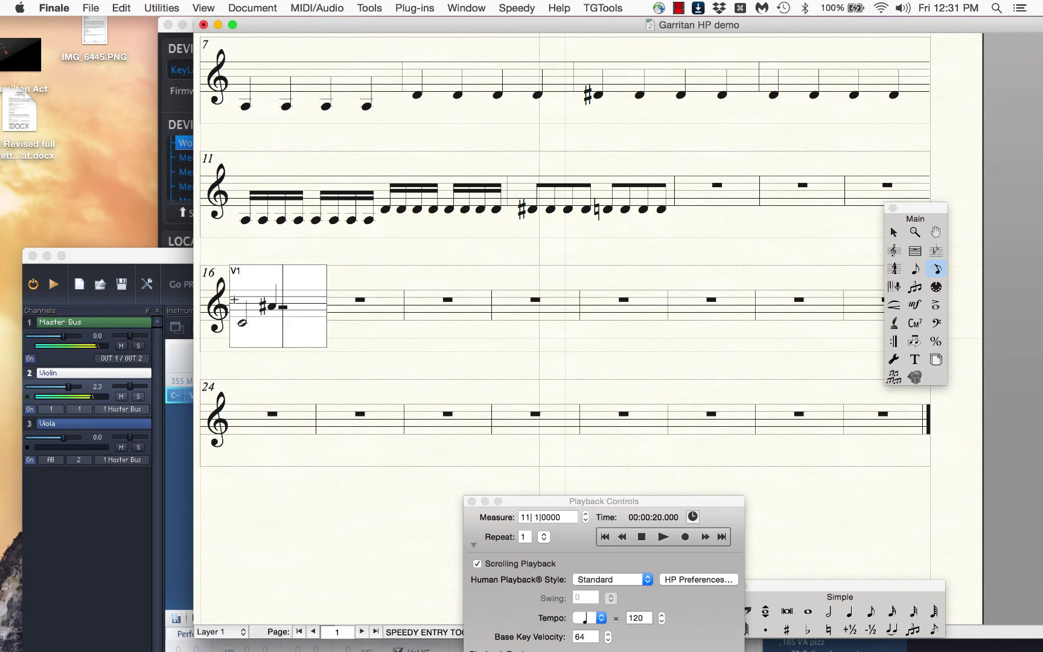
key(6)
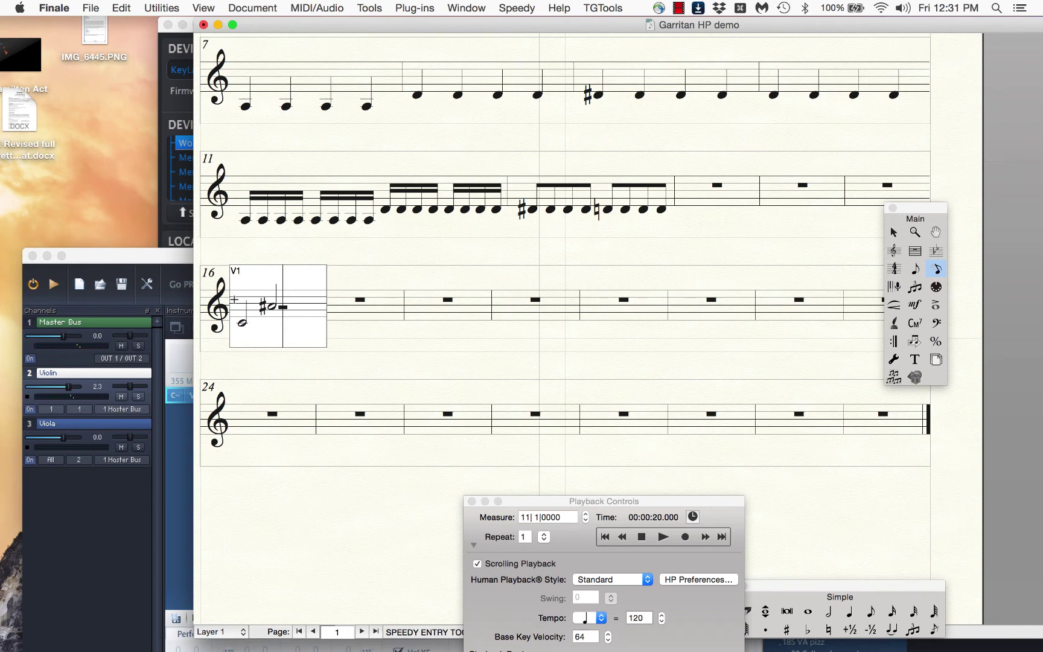
key(Right)
key(6)
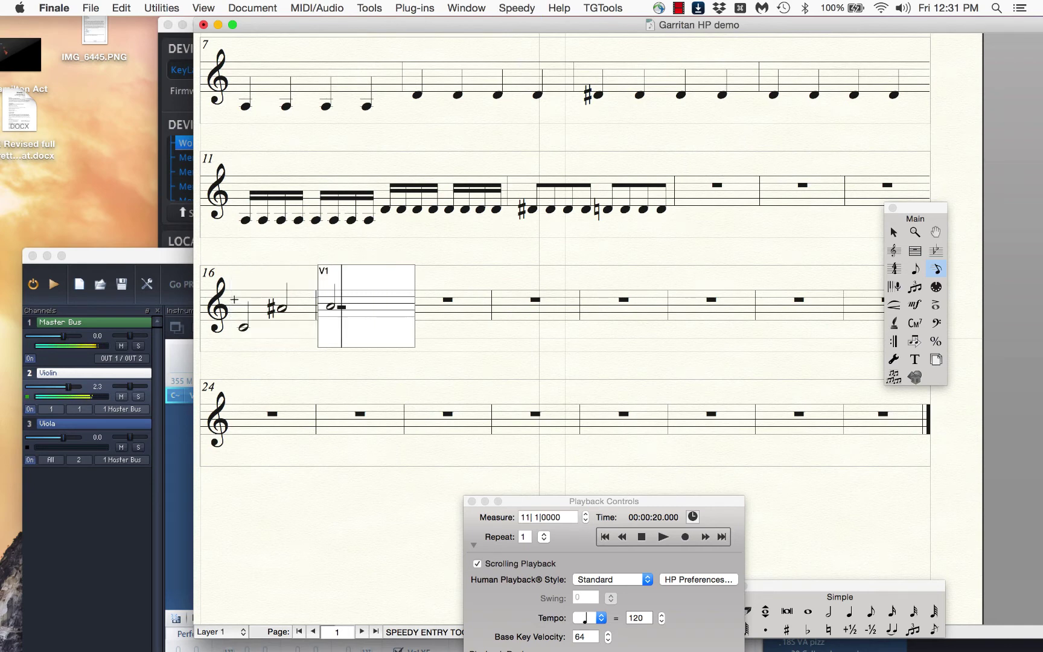
click(275, 368)
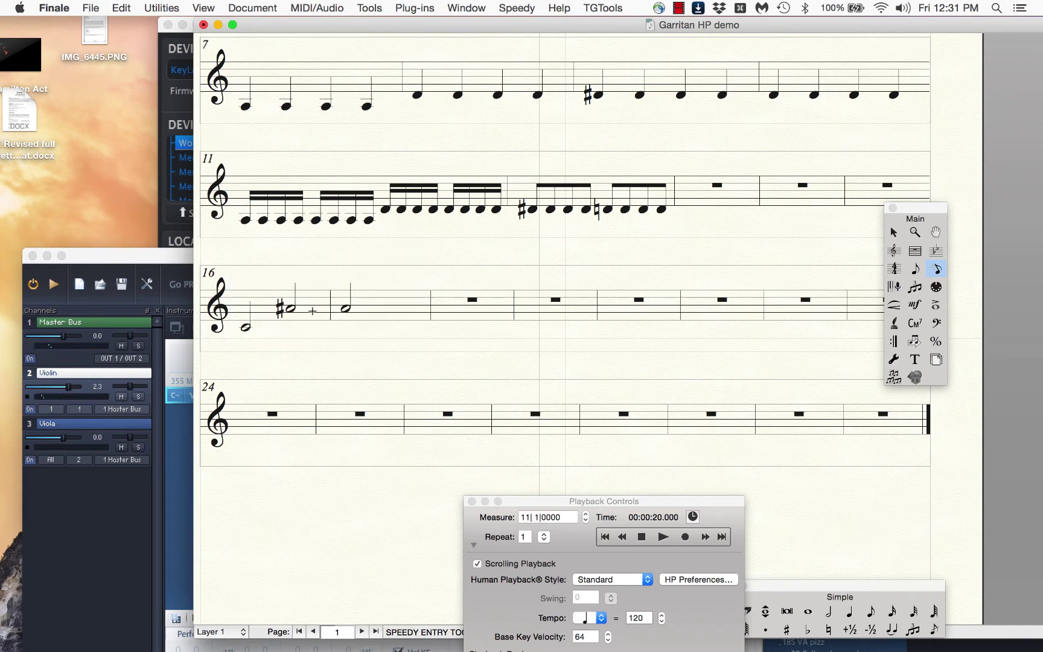
key(Escape)
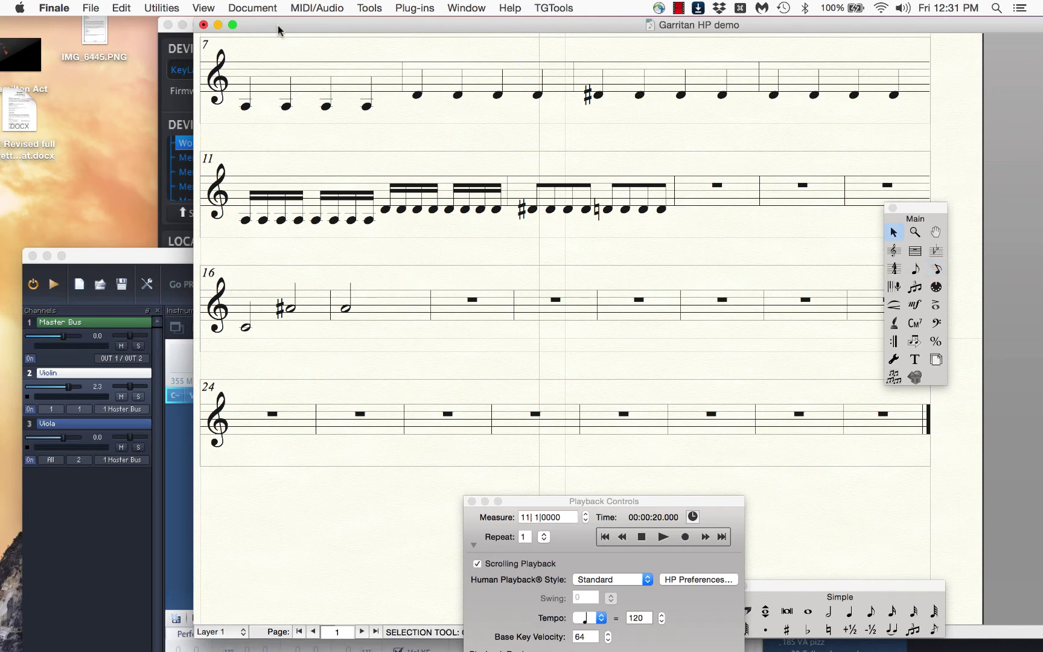
Switch back to Vienna Ensemble and view the violin's controller map entry for Slot XF.
drag(279, 31, 590, 50)
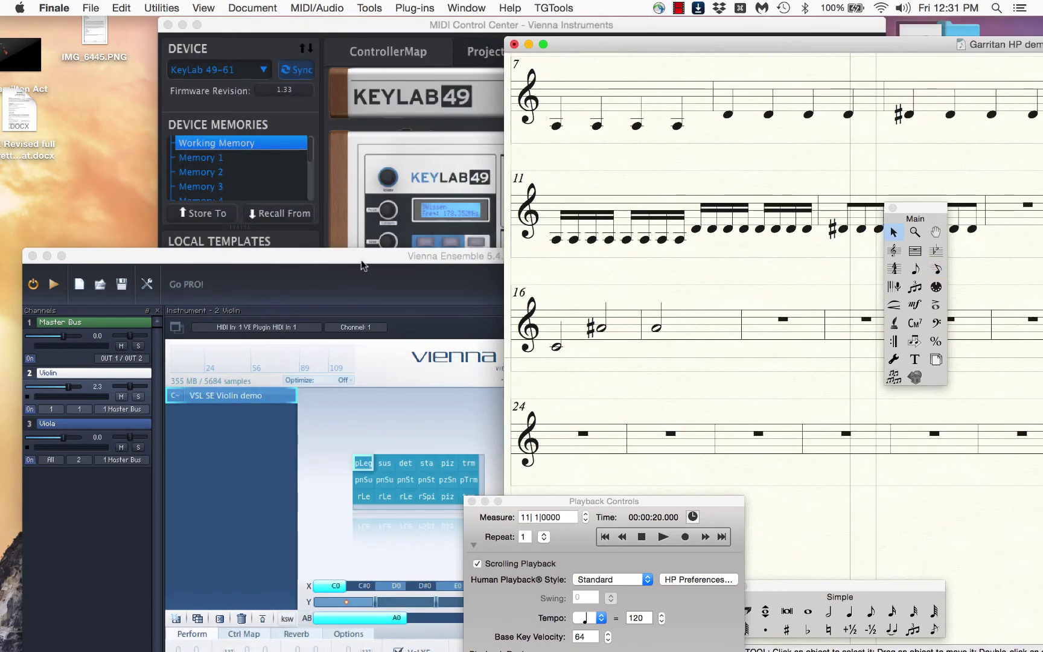
drag(363, 265, 358, 42)
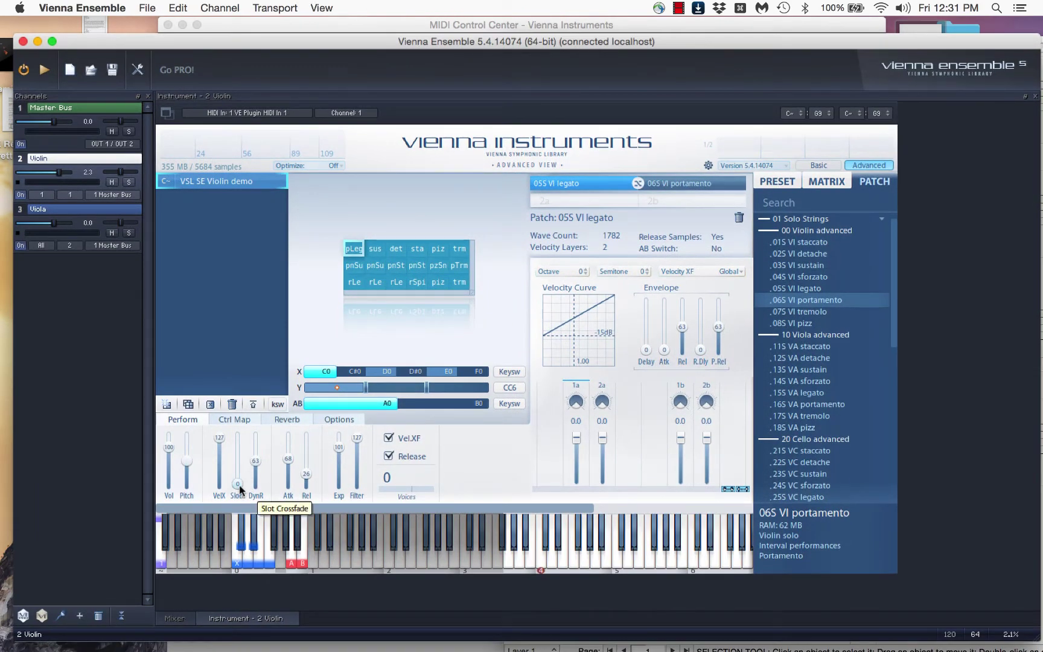
click(233, 420)
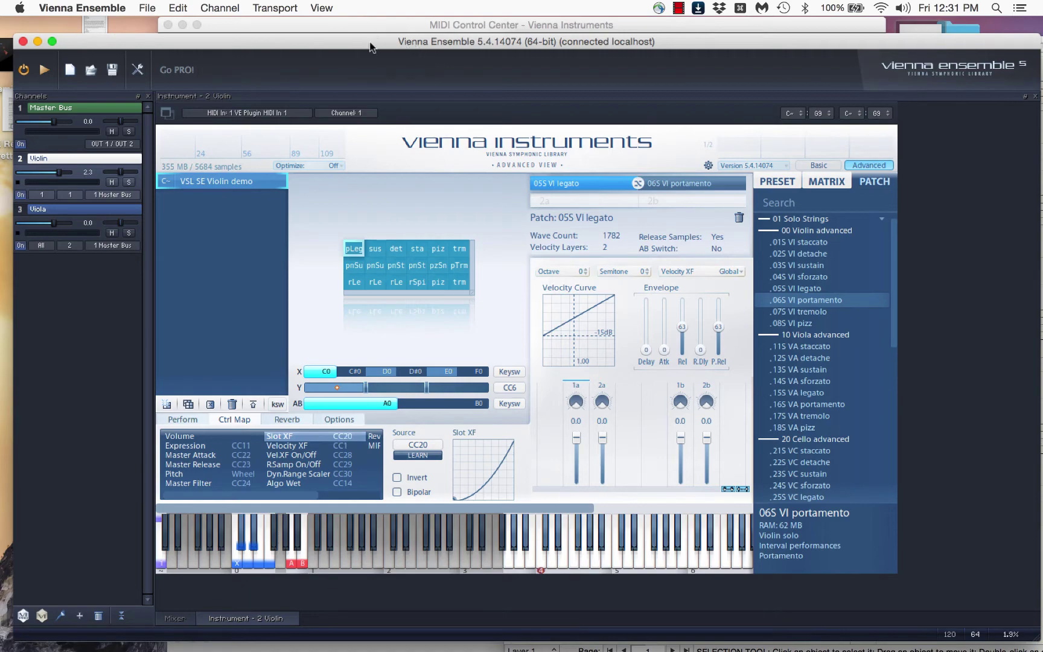
drag(371, 48, 404, 37)
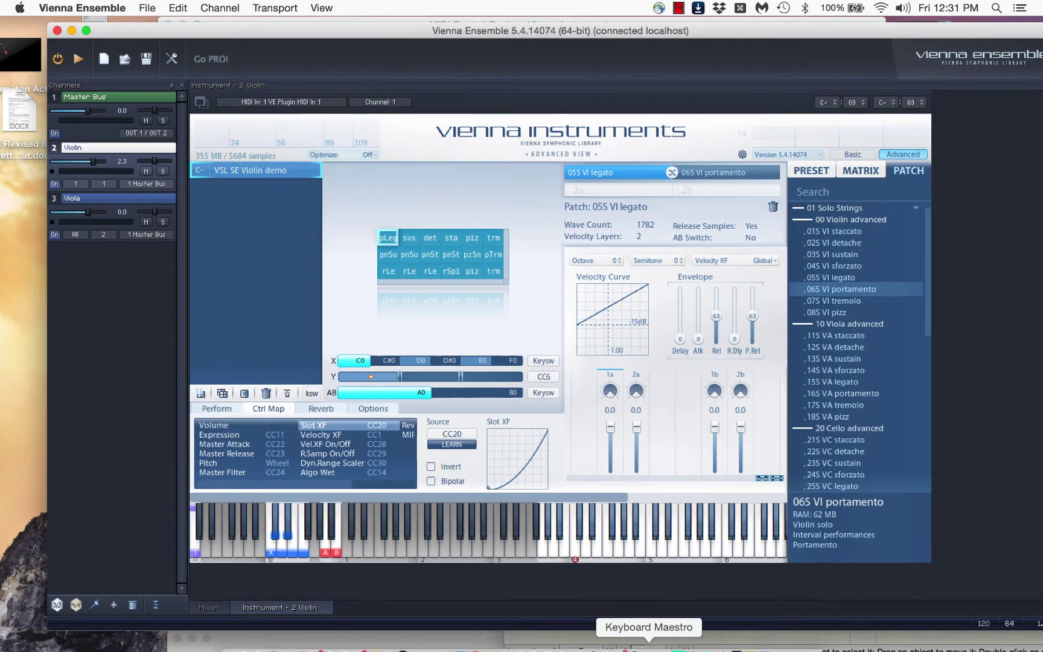
Switch to Keyboard Maestro and examine the Finale macro group, sorting its macros by their shortcut triggers.
click(646, 642)
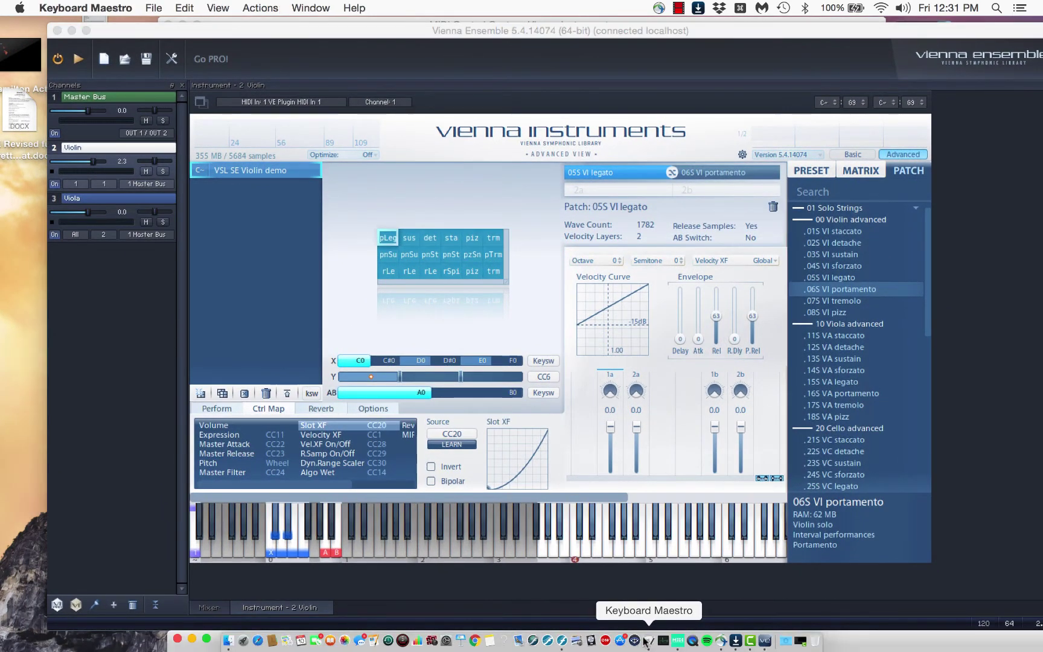
drag(477, 643, 363, 75)
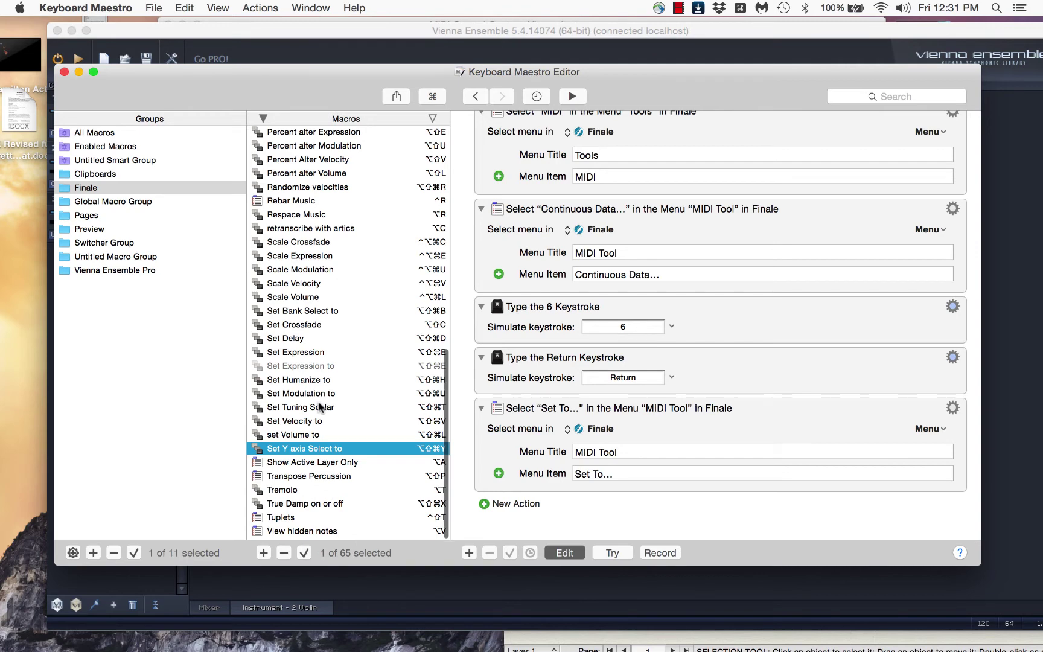
scroll(320, 407, up, 5)
scroll(321, 407, up, 6)
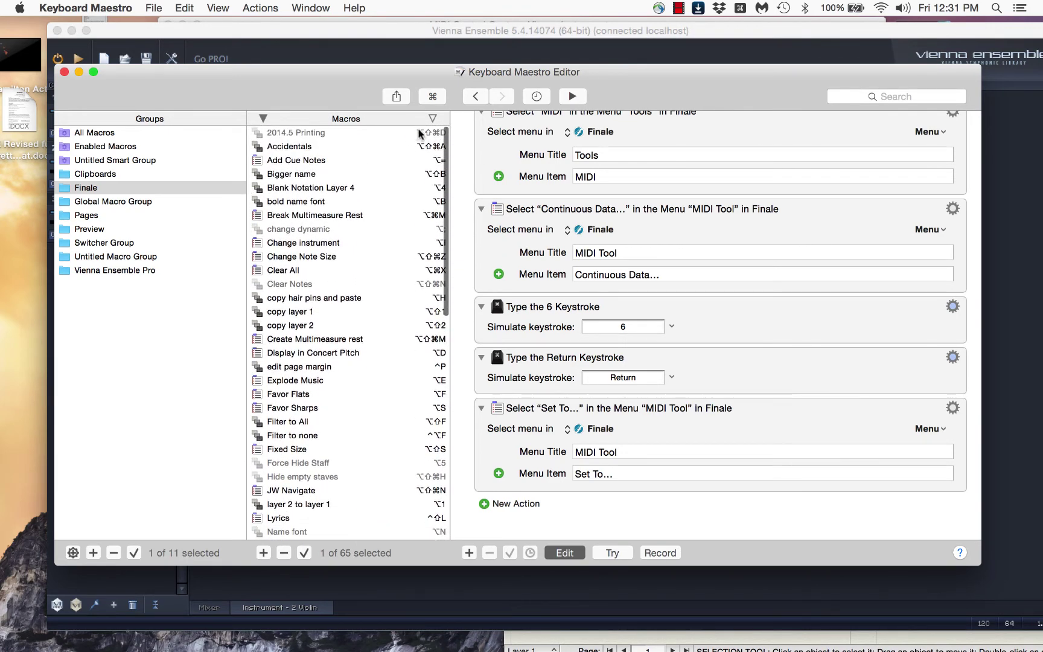
click(435, 119)
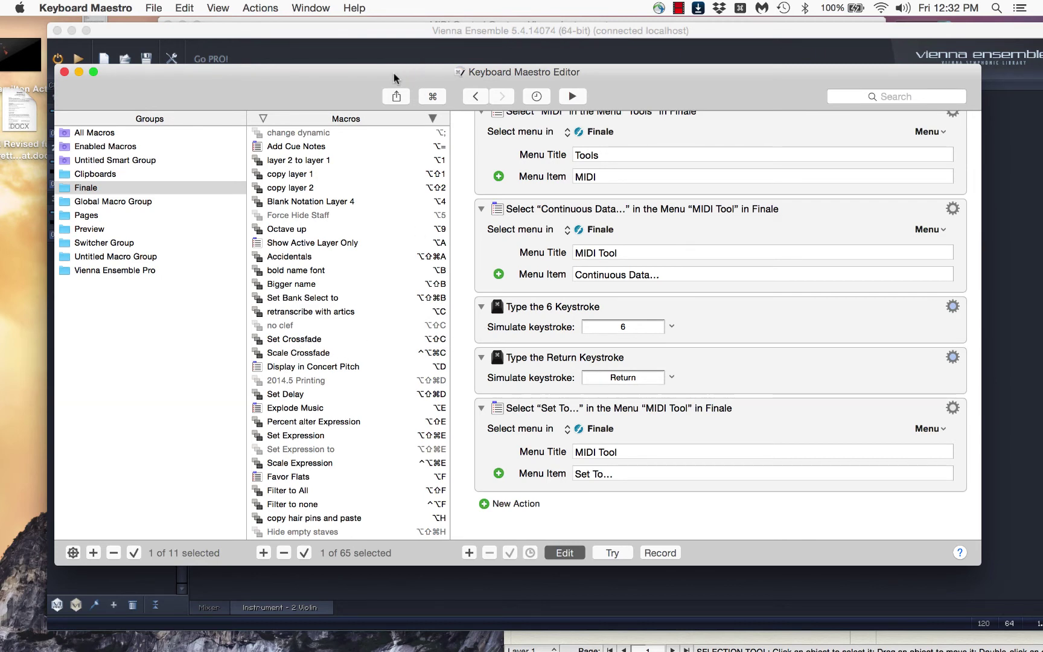
Switch to Finale and set the MIDI continuous data of measure 16 to 127.
drag(301, 72, 351, 68)
drag(384, 35, 403, 111)
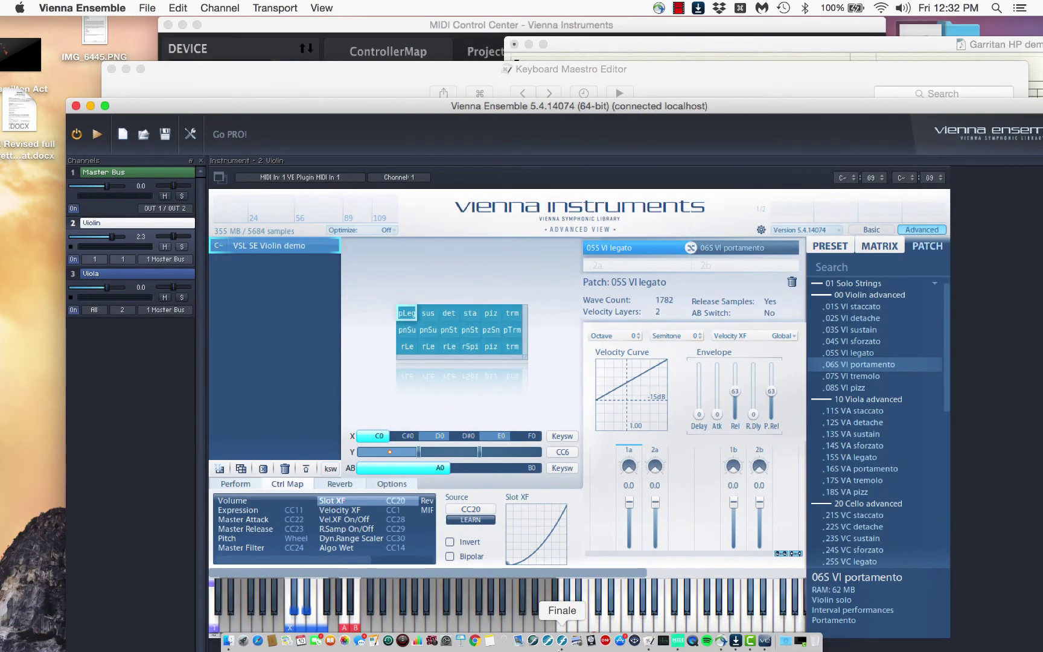
click(559, 634)
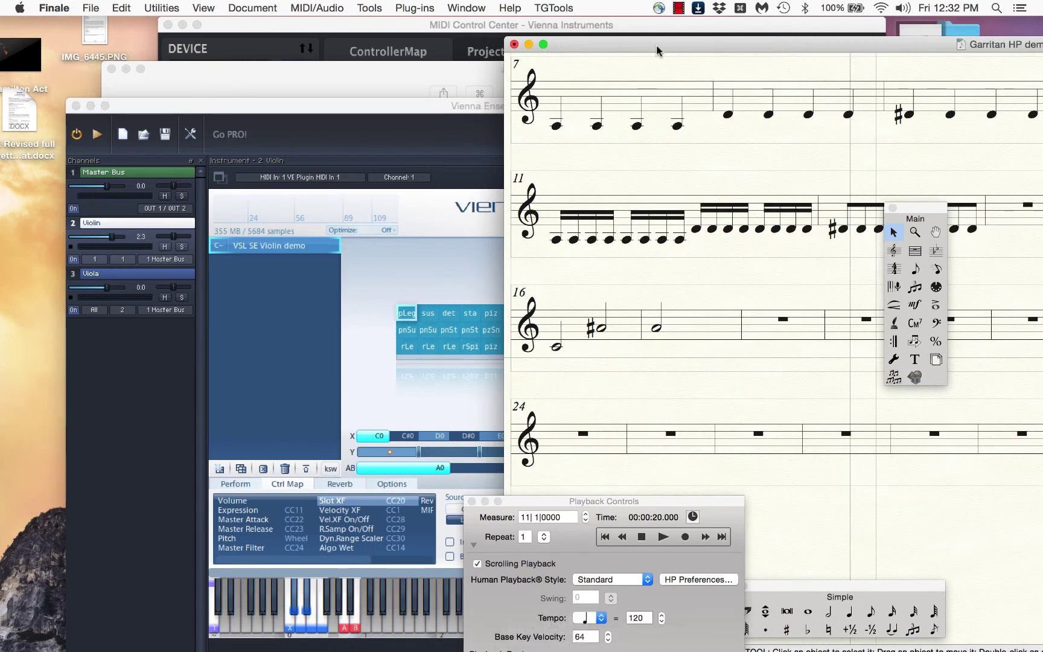
drag(656, 44, 380, 24)
click(299, 308)
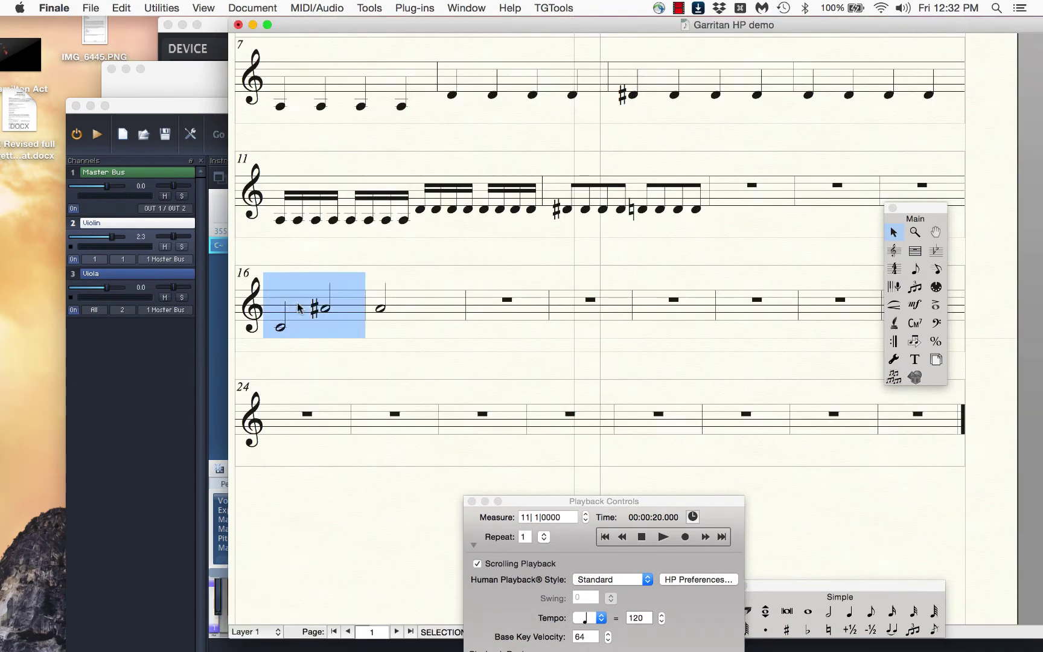
key(ctrl+m)
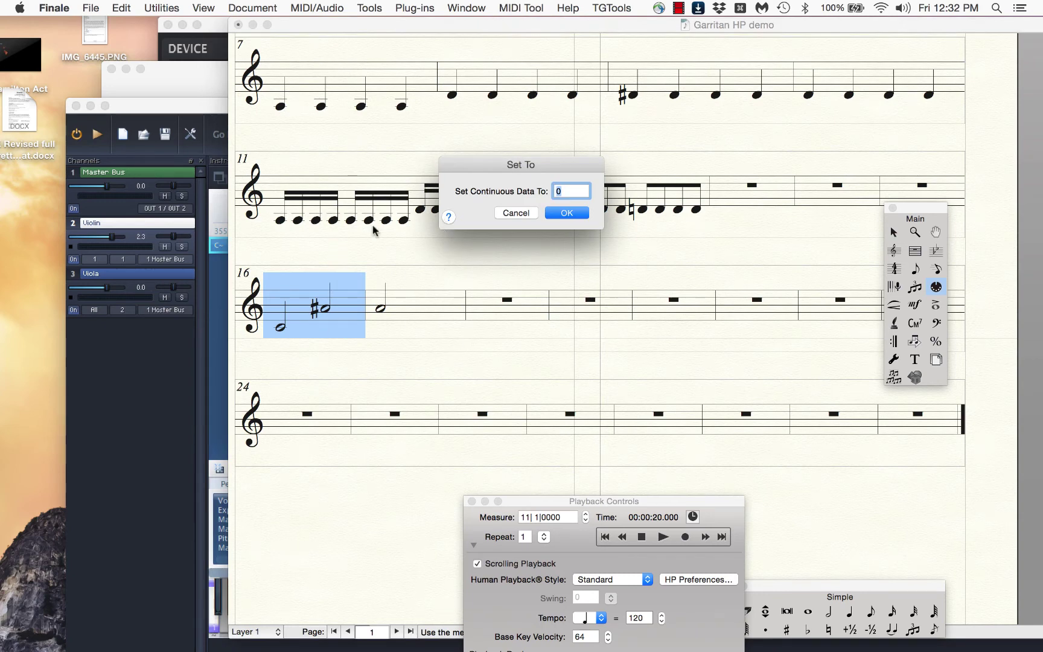
text(127)
key(Return)
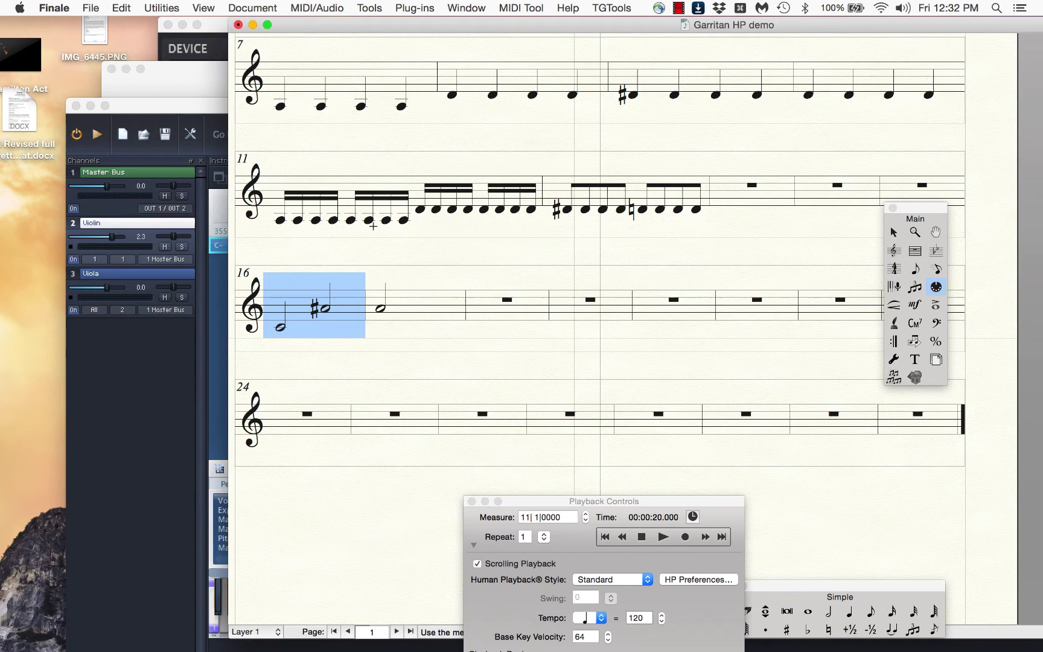
Set the MIDI continuous data of measure 17 to 0.
click(428, 309)
key(ctrl+m)
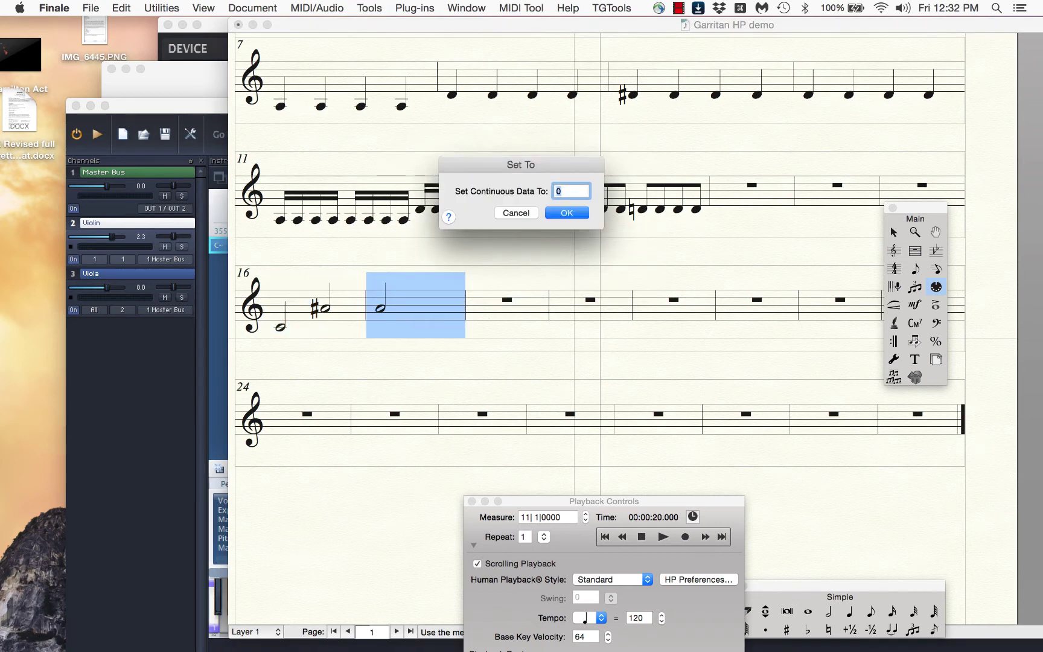
key(Return)
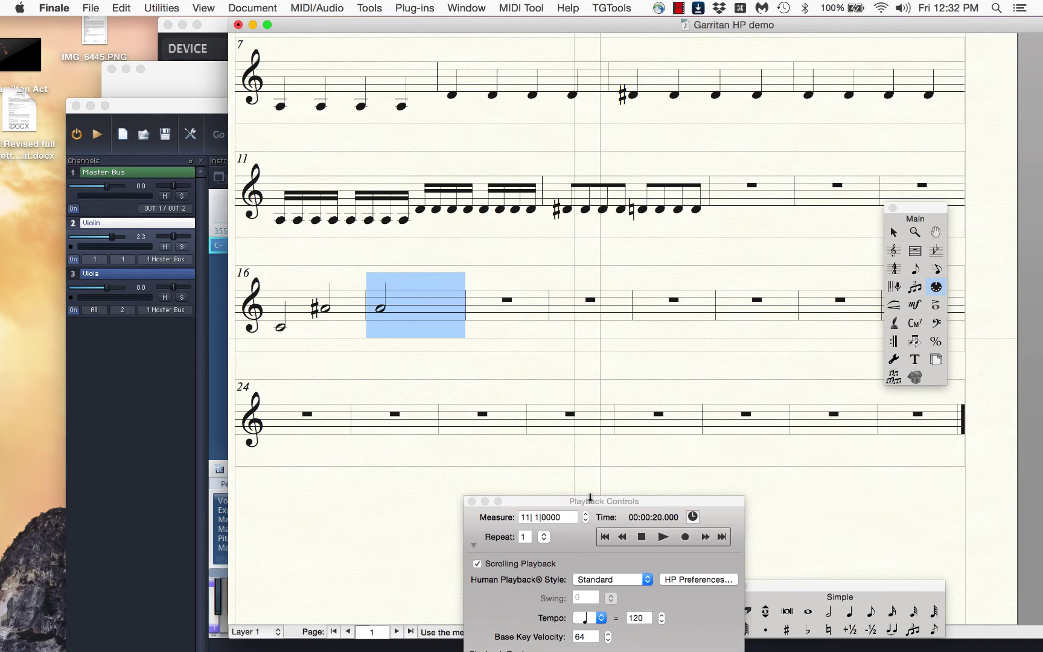
Bring the full Playback Controls into view and try to set the playback region's start to measure 16.
drag(590, 499, 699, 352)
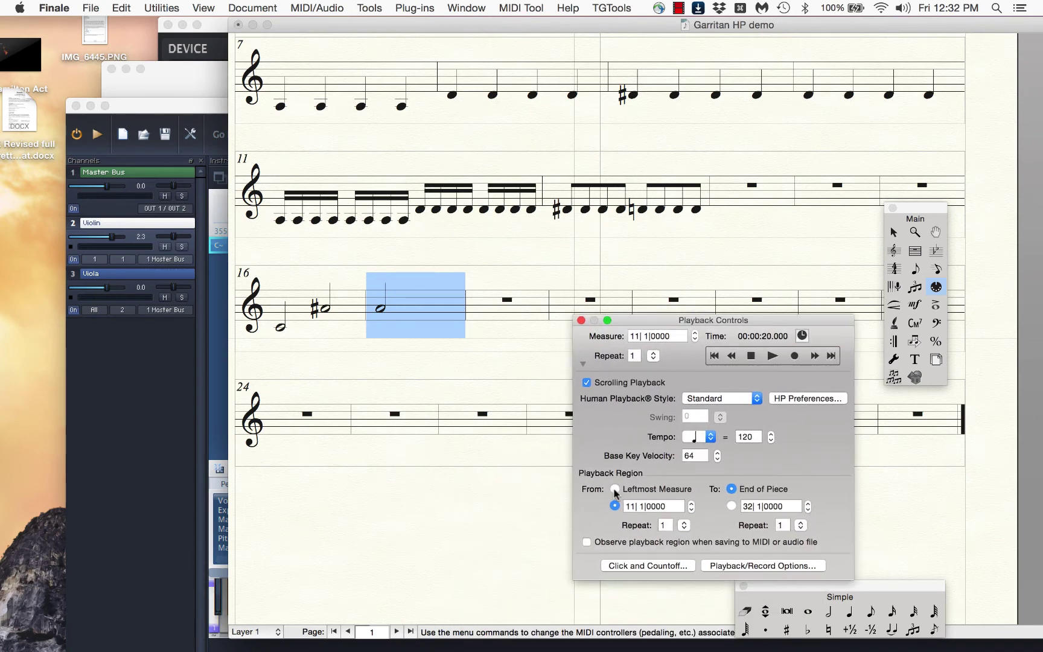
double_click(630, 506)
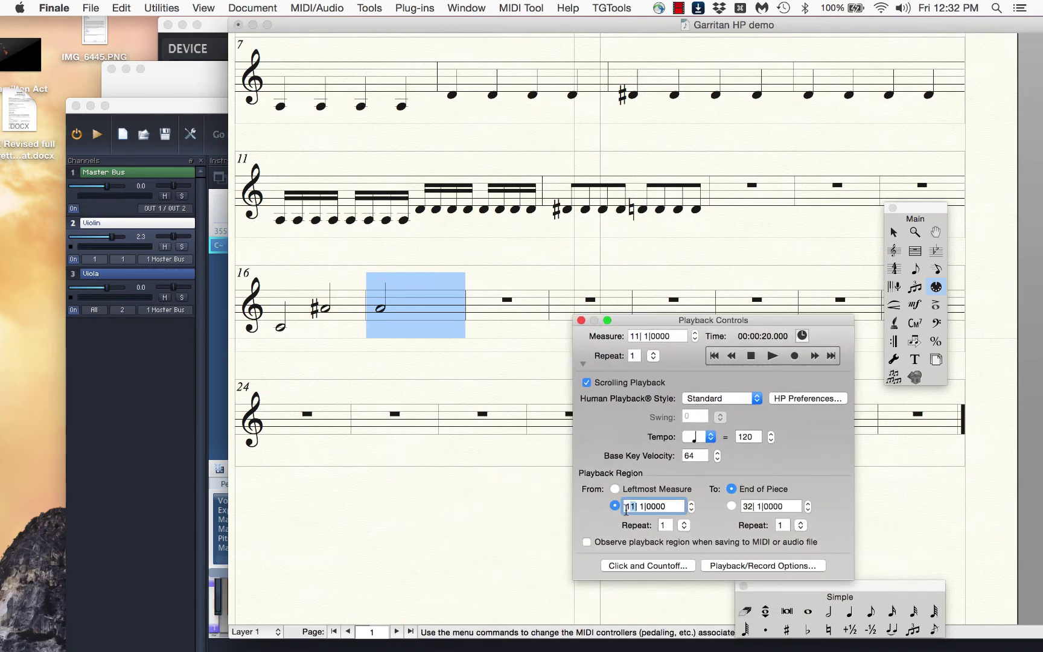
text(16)
Arrange the score and Playback Controls beside Vienna Ensemble so the violin matrix and slot crossfade fader stay visible.
drag(382, 25, 732, 0)
click(247, 482)
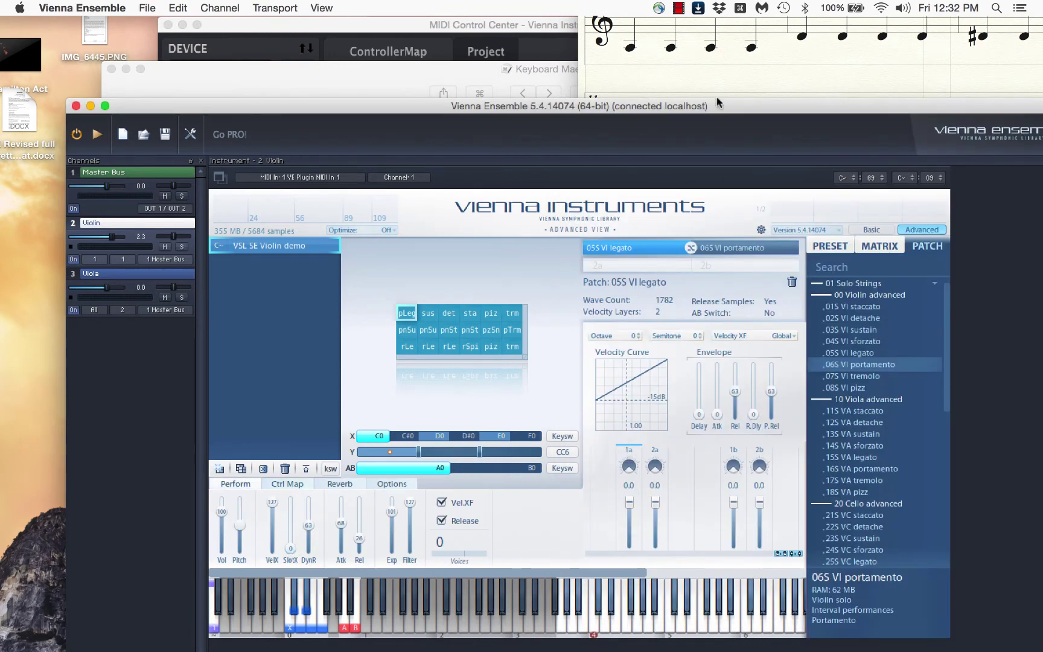
click(741, 83)
drag(750, 320, 912, 400)
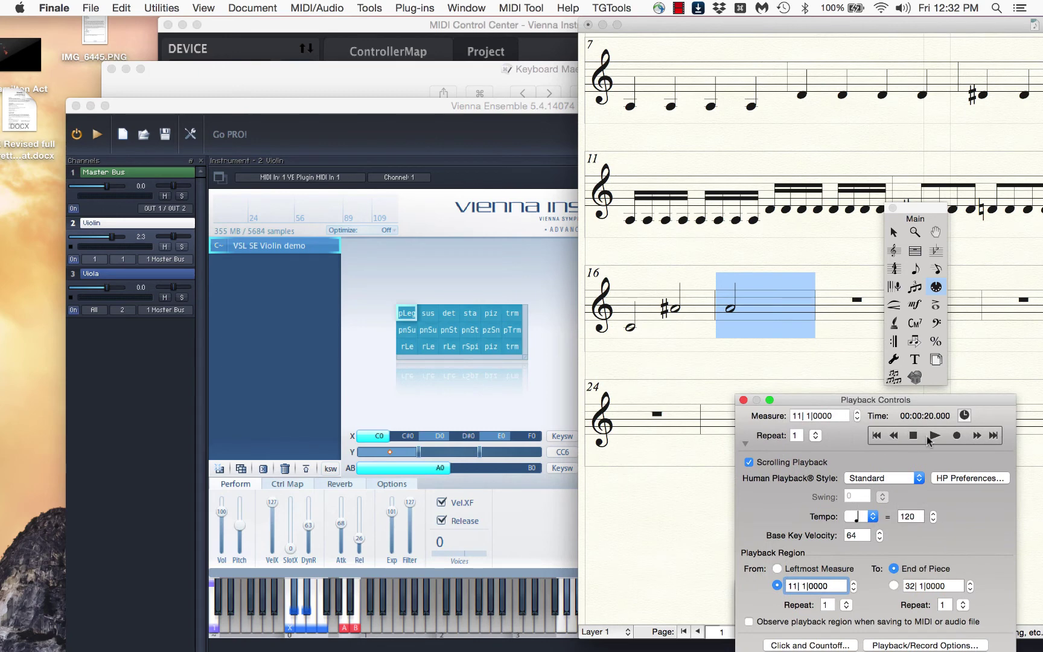
Start and stop playback from measure 11, and set the playback start to measure 16.
click(934, 435)
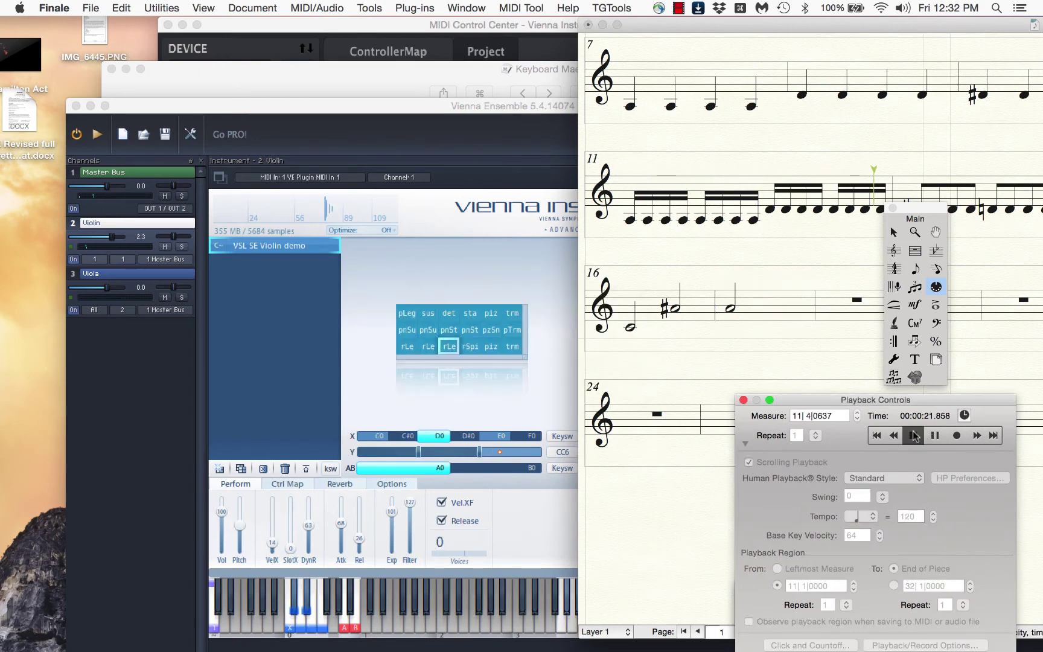
click(913, 435)
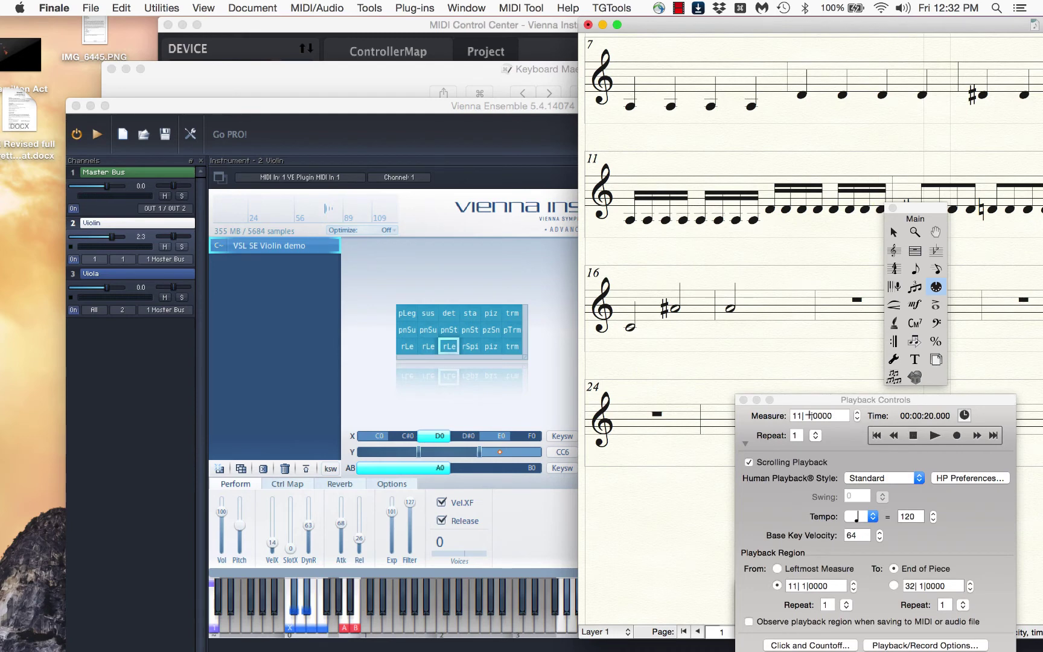
click(856, 411)
click(856, 411)
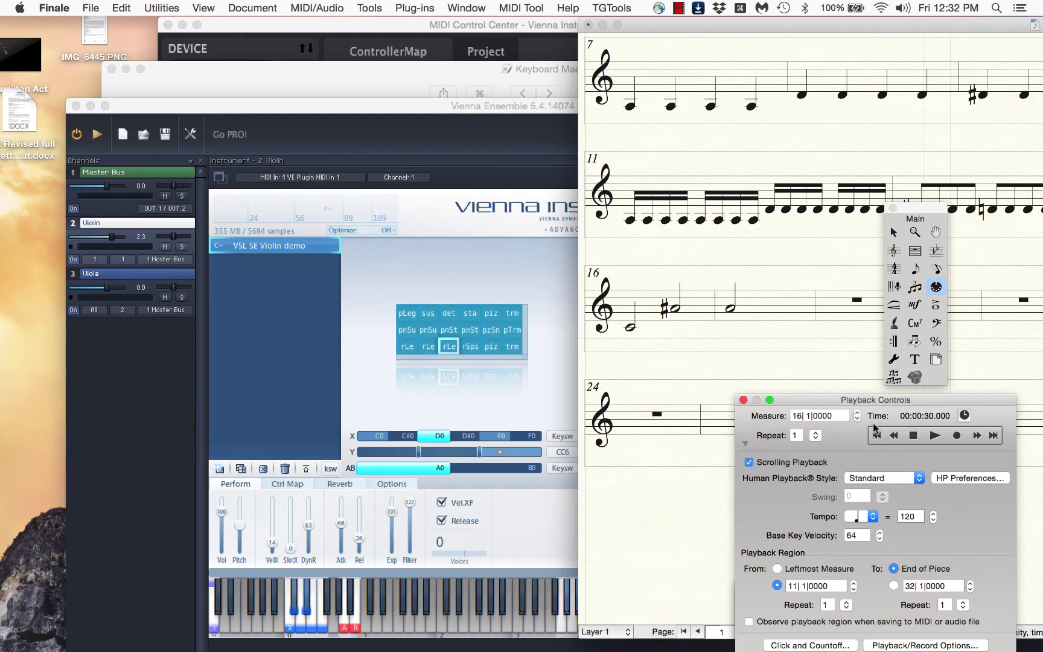
Play measures 16 and 17 twice while watching the slot crossfade fader in Vienna Instruments, stopping after each pass.
click(913, 436)
click(914, 435)
click(933, 436)
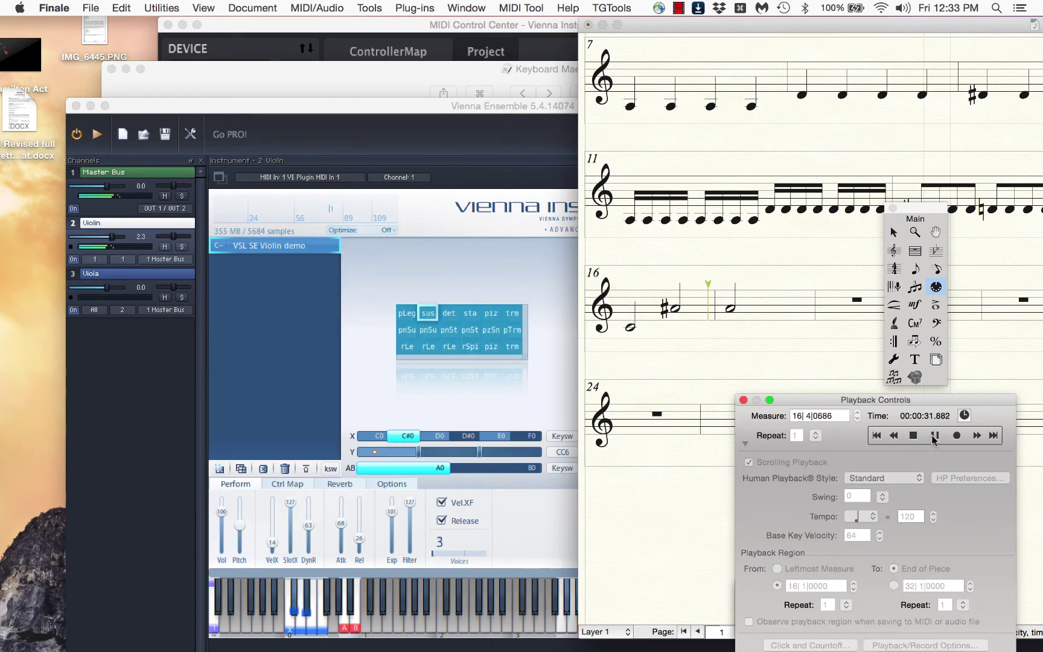
click(914, 436)
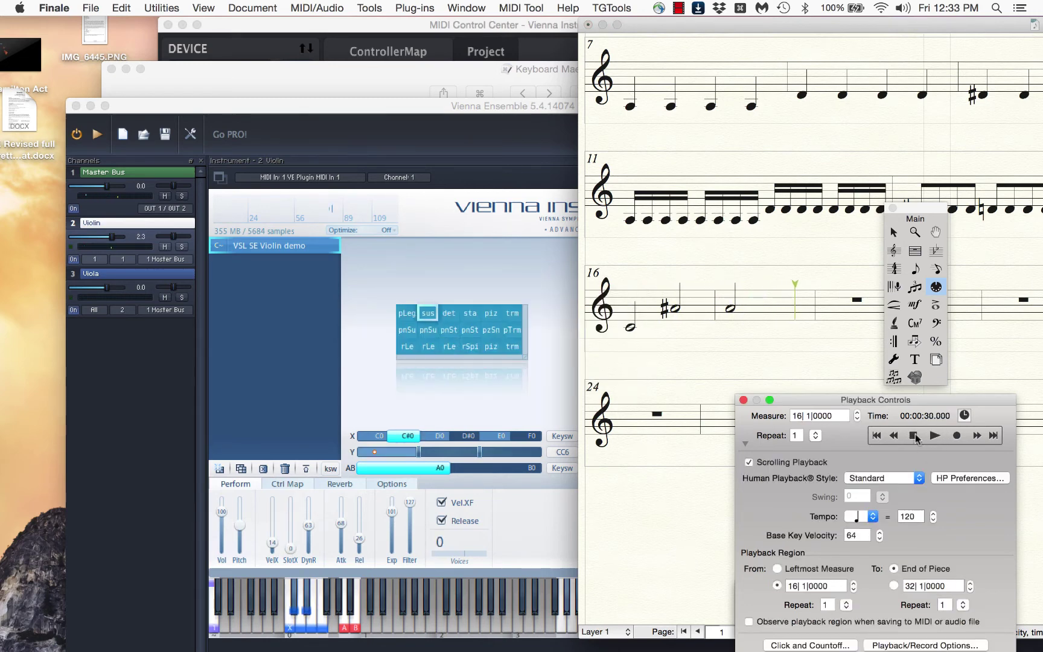
click(936, 436)
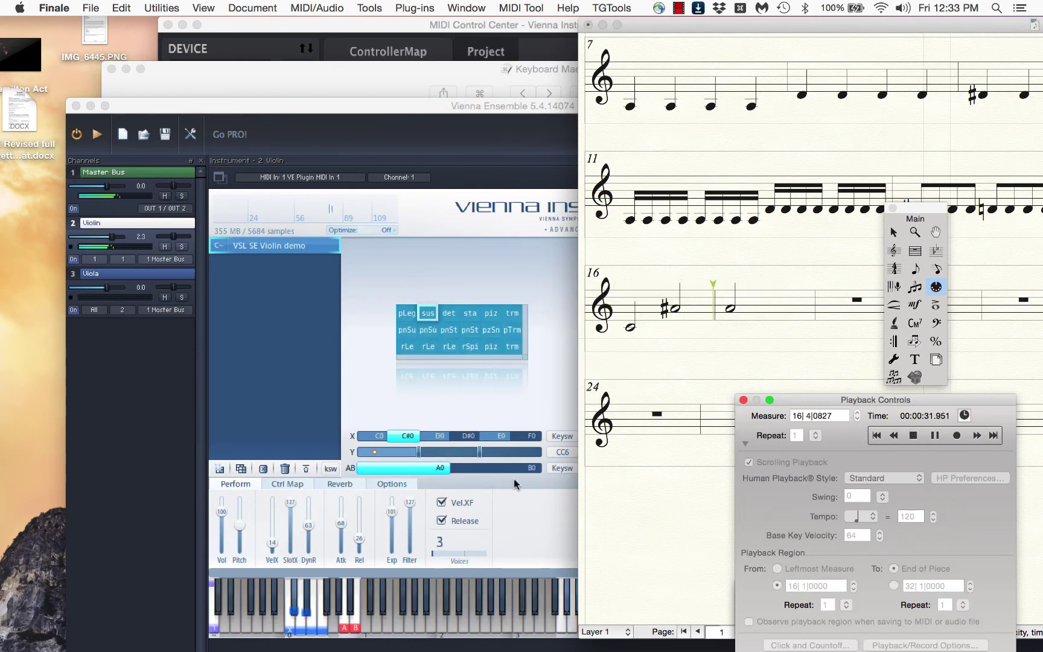
click(913, 435)
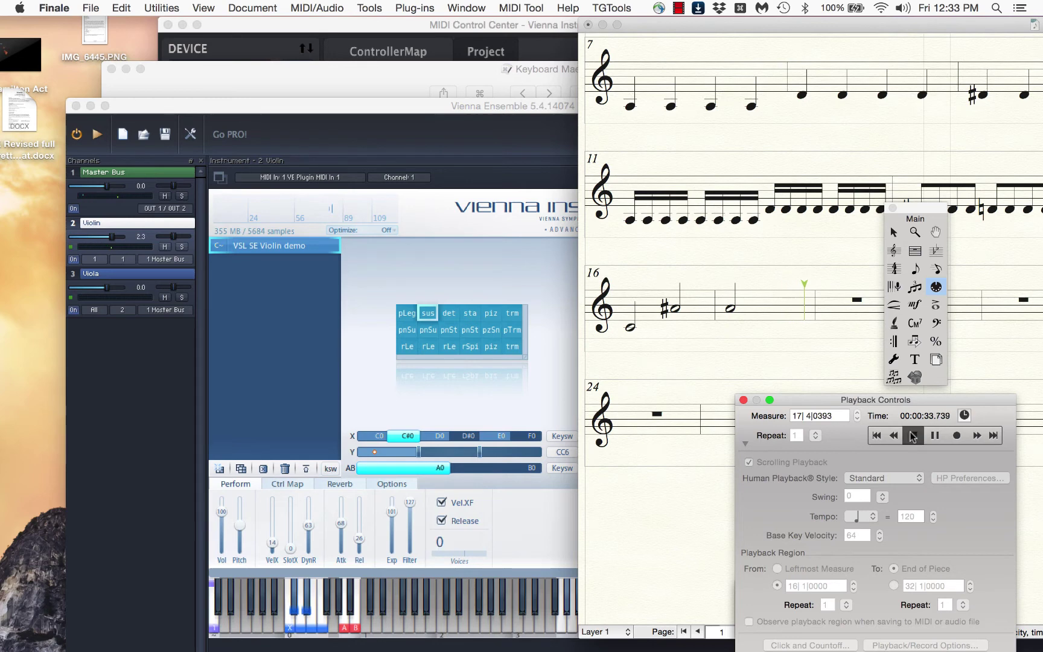
Switch to Vienna Ensemble and view the violin's articulation matrix.
click(445, 376)
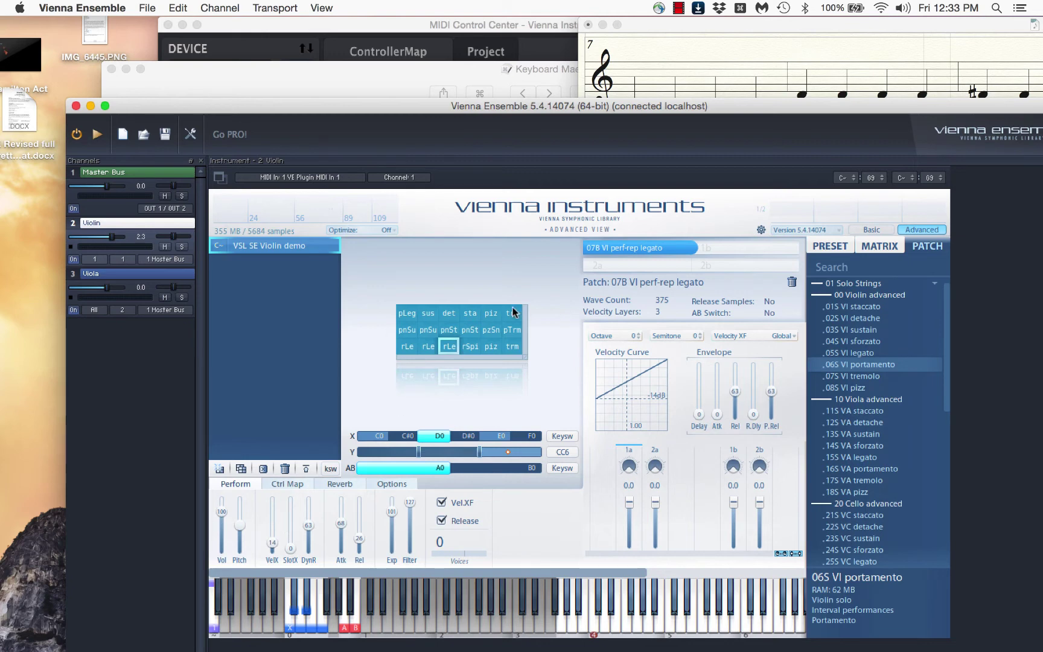
click(486, 314)
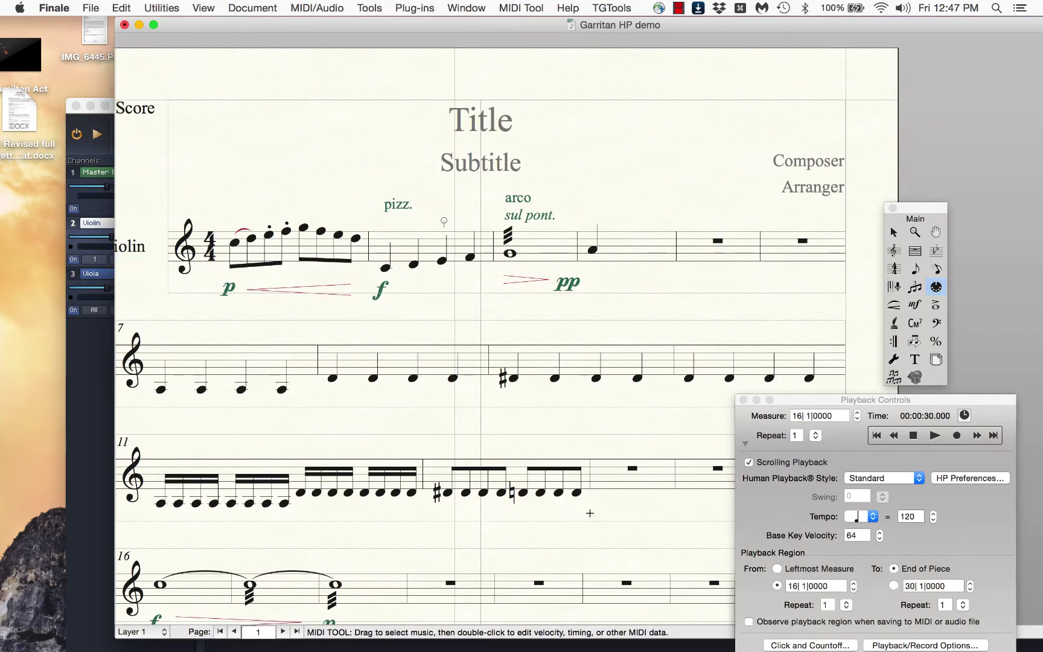
Arrange the Finale score at measures 16–18 and the Playback Controls so the Vienna violin matrix and faders are visible.
scroll(407, 241, down, 10)
scroll(422, 259, left, 2)
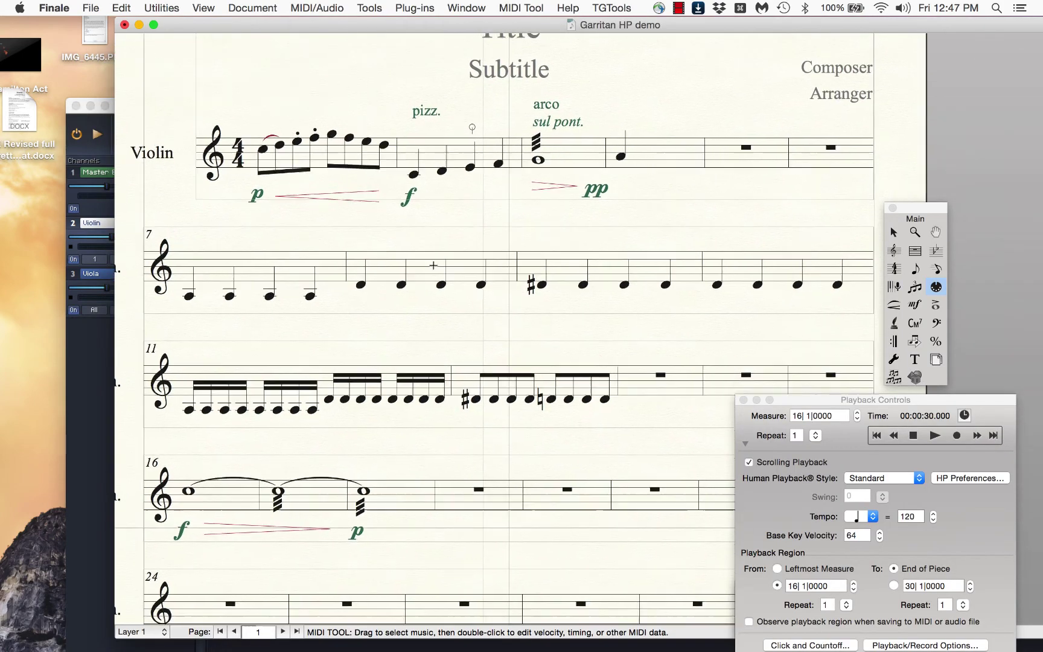
scroll(461, 325, down, 6)
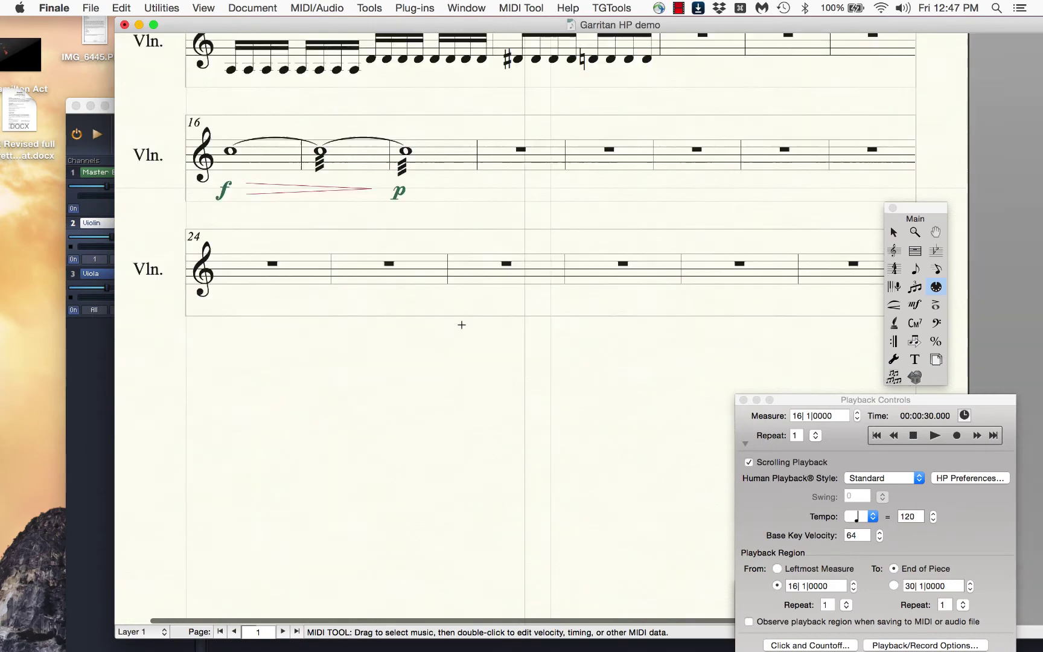
scroll(362, 212, down, 2)
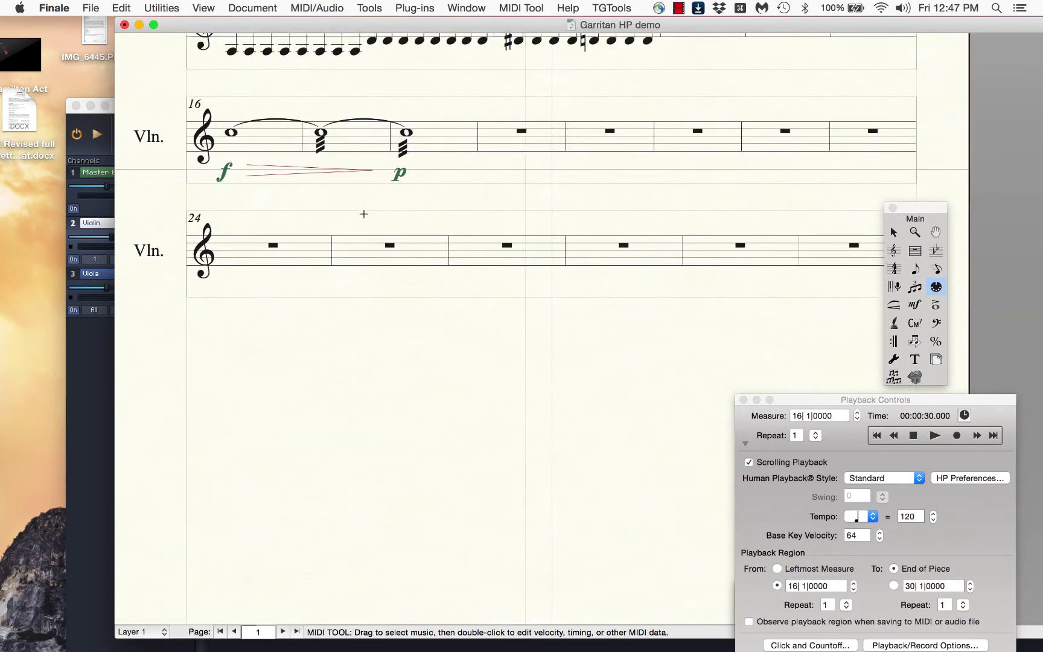
drag(809, 402, 534, 298)
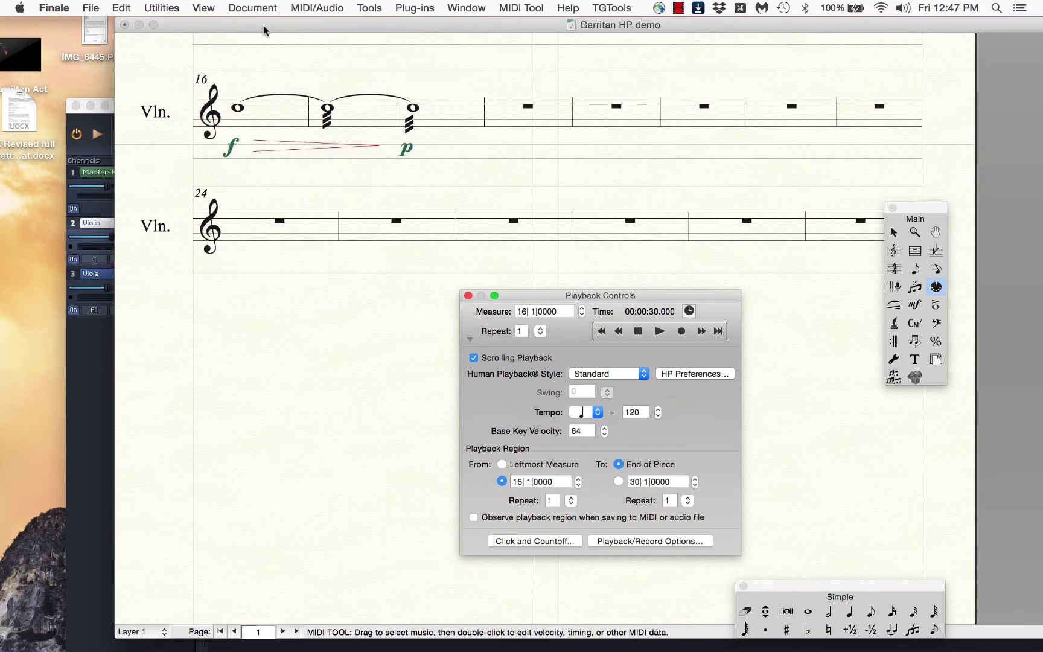
drag(264, 24, 720, 52)
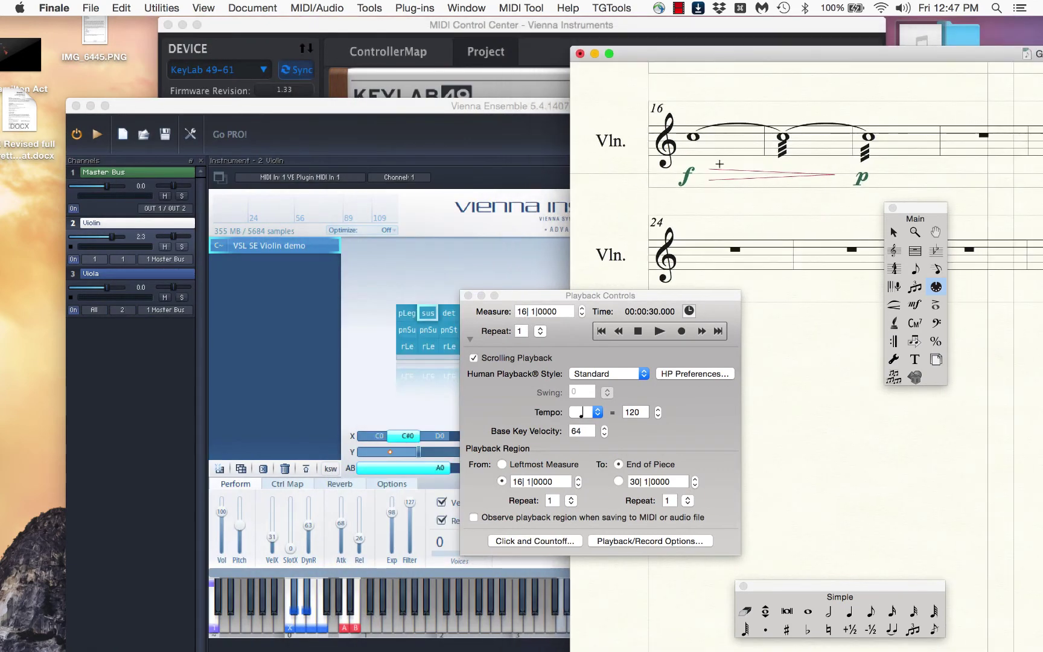
drag(720, 298, 781, 438)
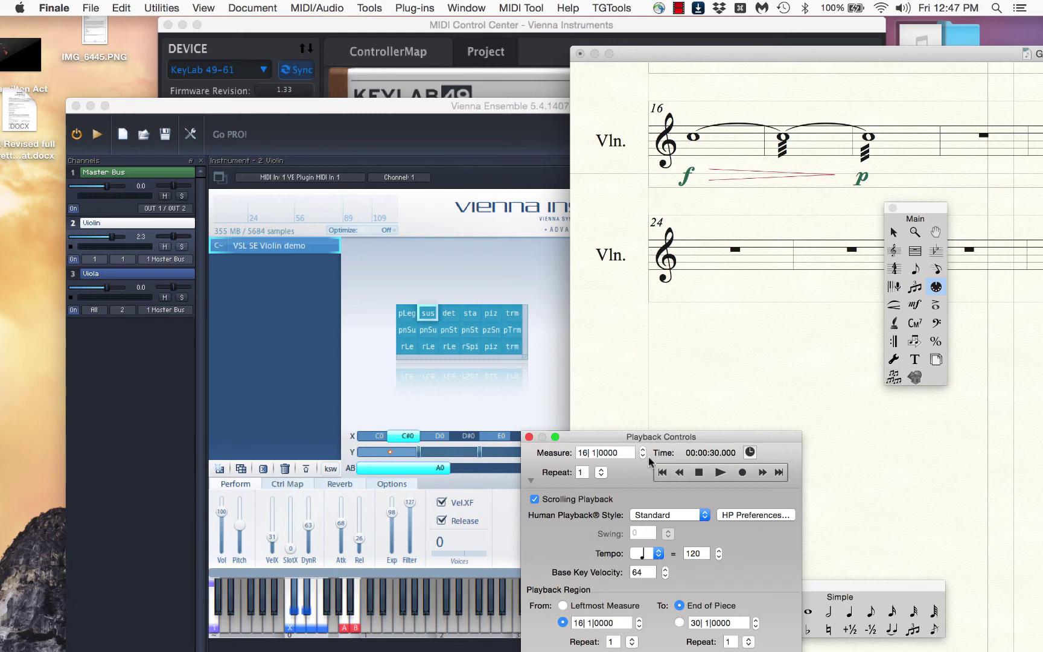
Play the tied tremolo passage from measure 16 and stop at measure 18, watching the violin matrix.
click(699, 475)
click(720, 472)
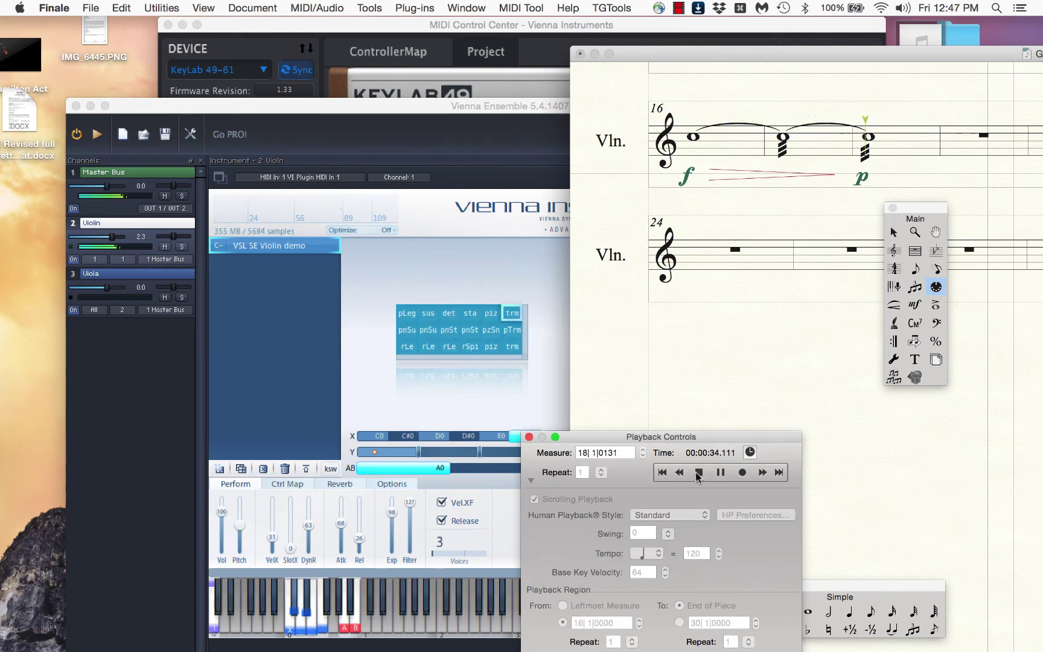
click(698, 473)
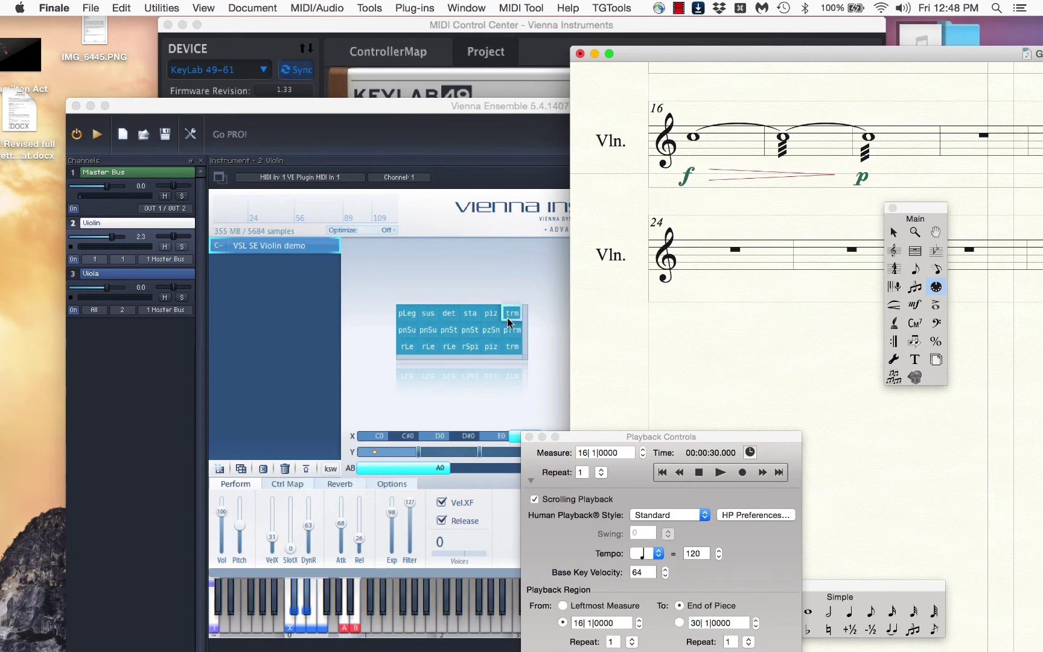
Remove the tie from measure 16's whole note in Speedy Entry and play the passage from measure 16.
click(717, 147)
key(super+alt+s)
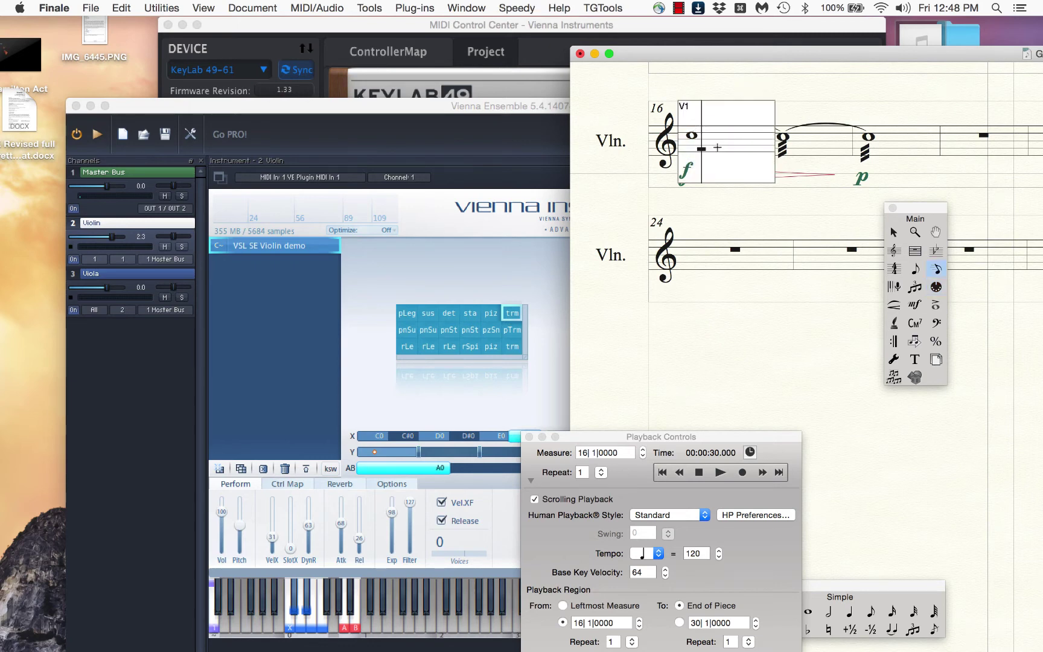
click(758, 323)
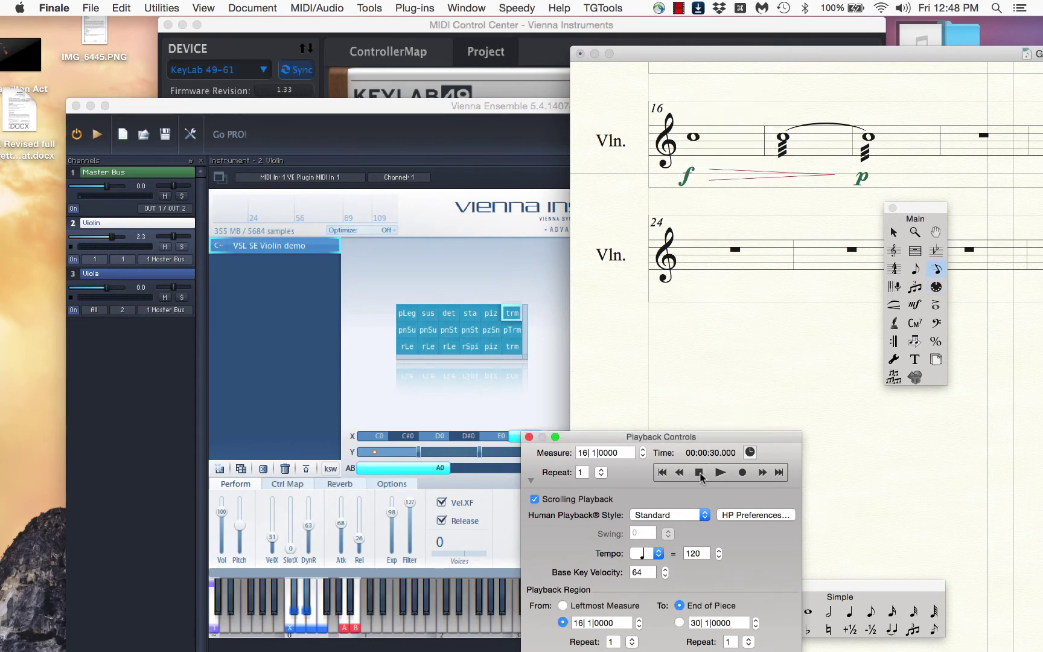
click(720, 472)
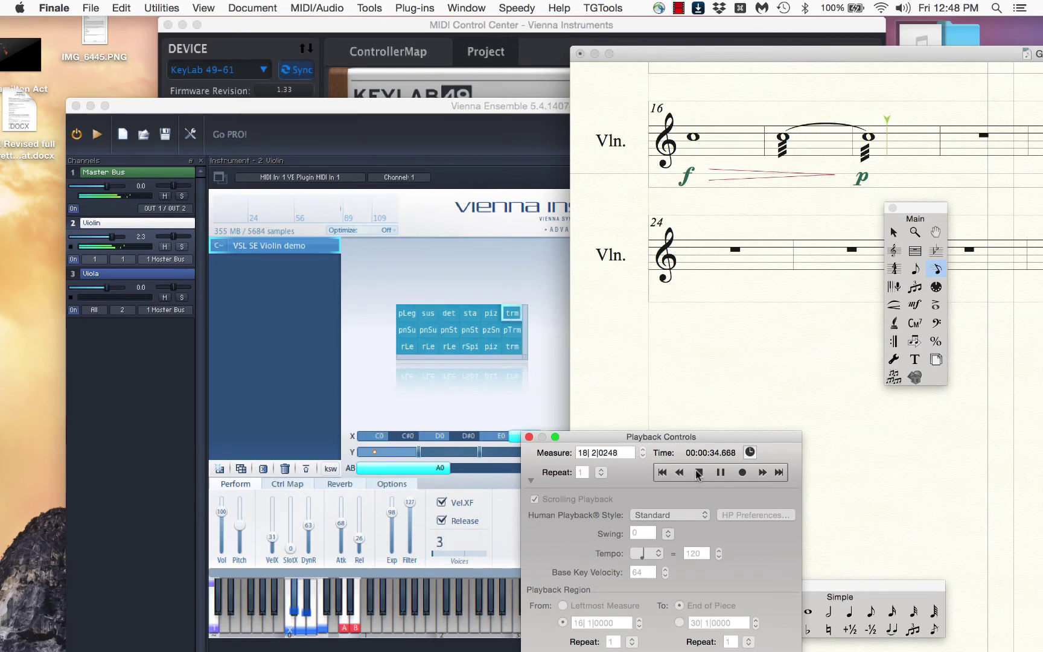
click(698, 472)
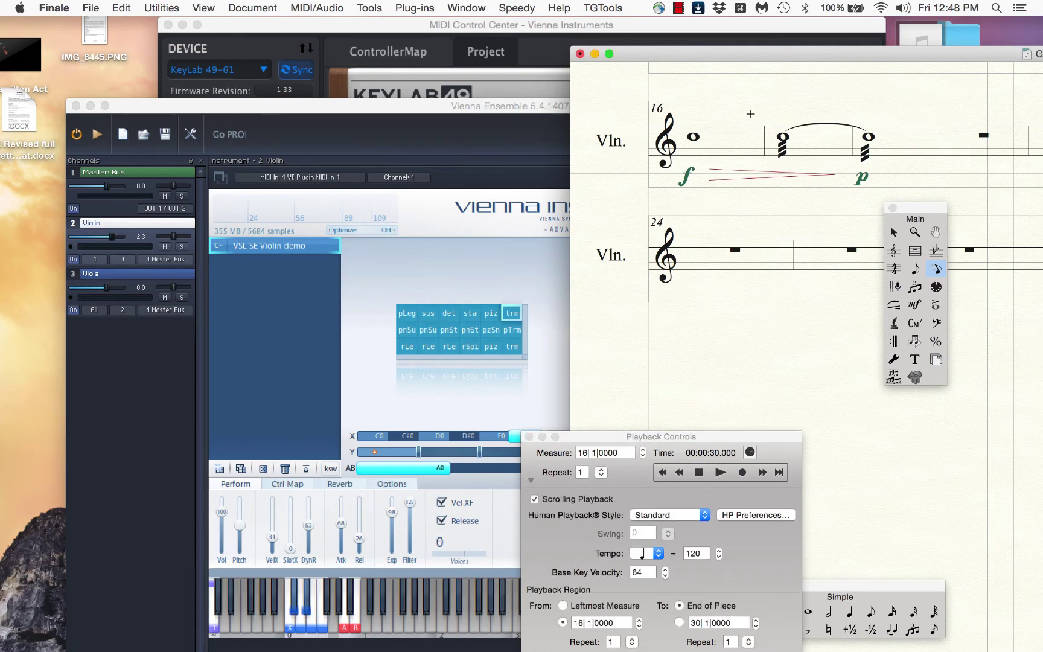
Restore the tie on measure 16's whole note in Speedy Entry.
click(735, 153)
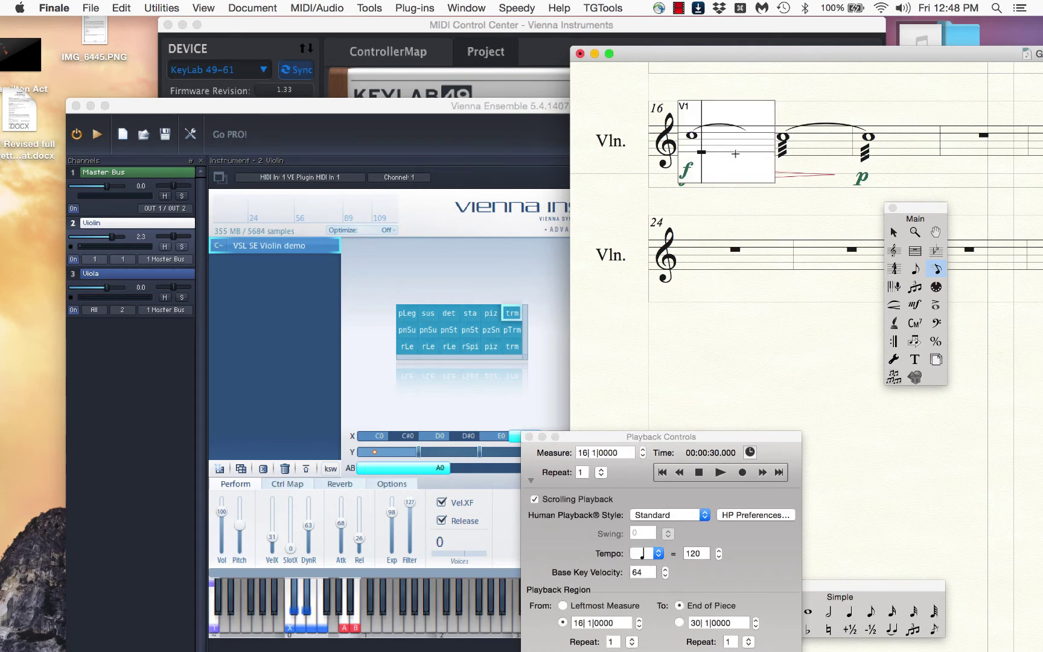
click(775, 310)
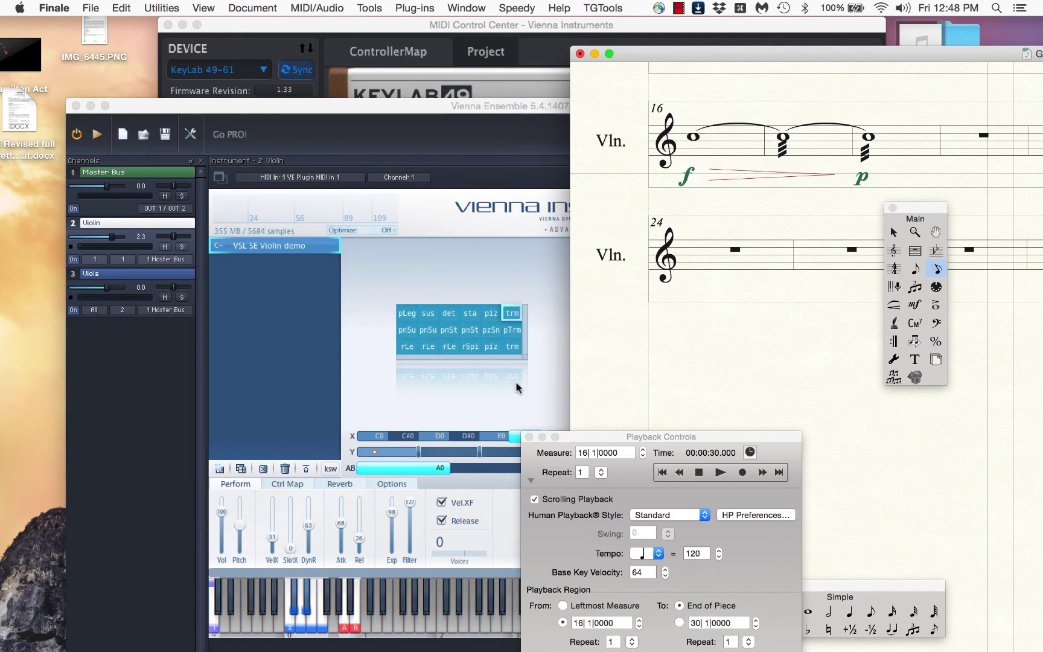
Layer the 07S VI tremolo patch into slot 1b of Vienna's sus cell and test the blend with the slot crossfade fader.
click(432, 317)
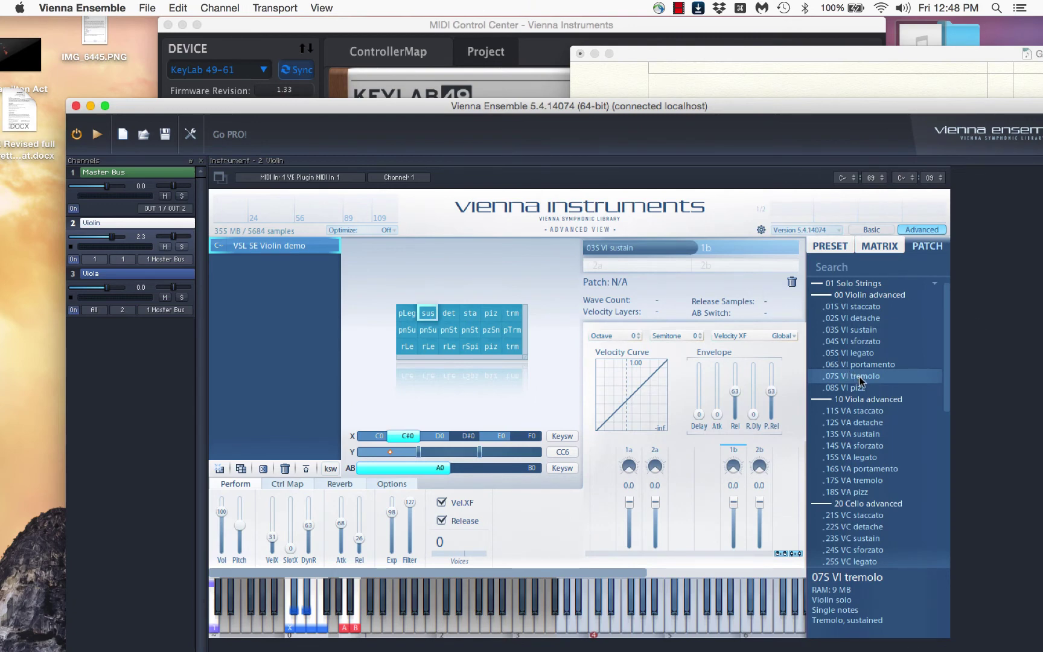
drag(860, 377, 666, 251)
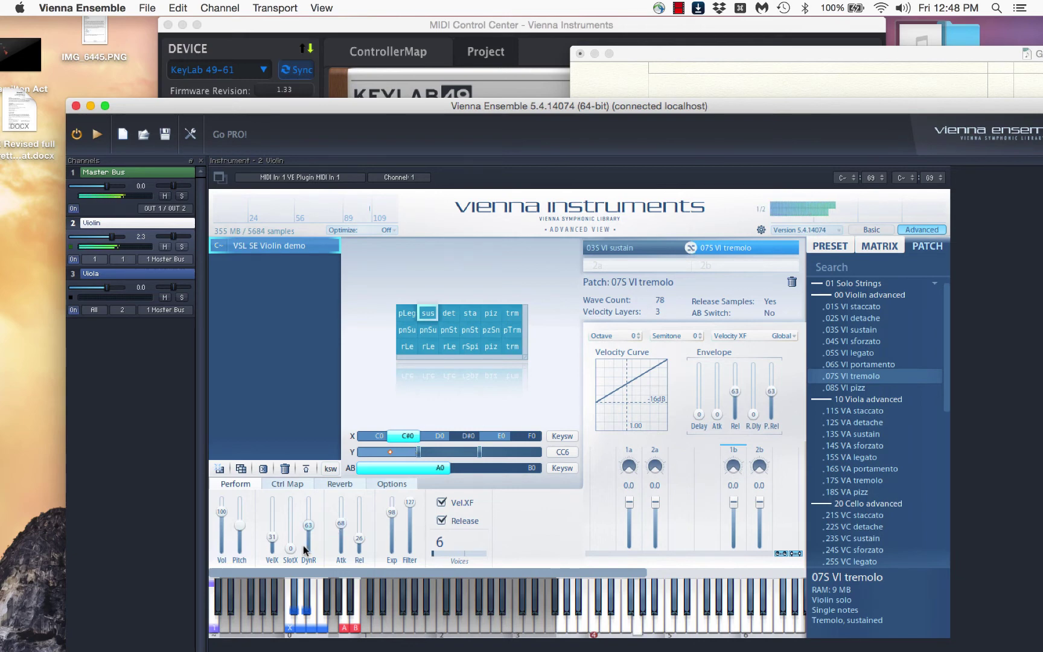
mouse_move(291, 551)
mouse_down()
mouse_move(300, 508)
mouse_move(300, 558)
mouse_up()
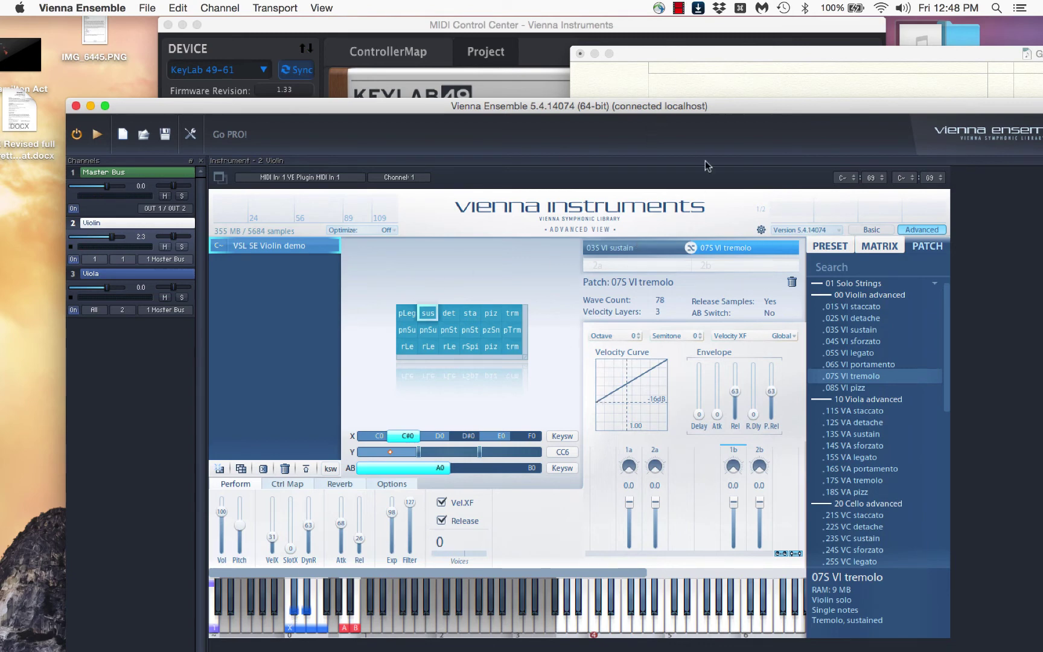
Return to Finale, switch from Speedy Entry to the Selection tool, and briefly highlight measure 16.
click(735, 88)
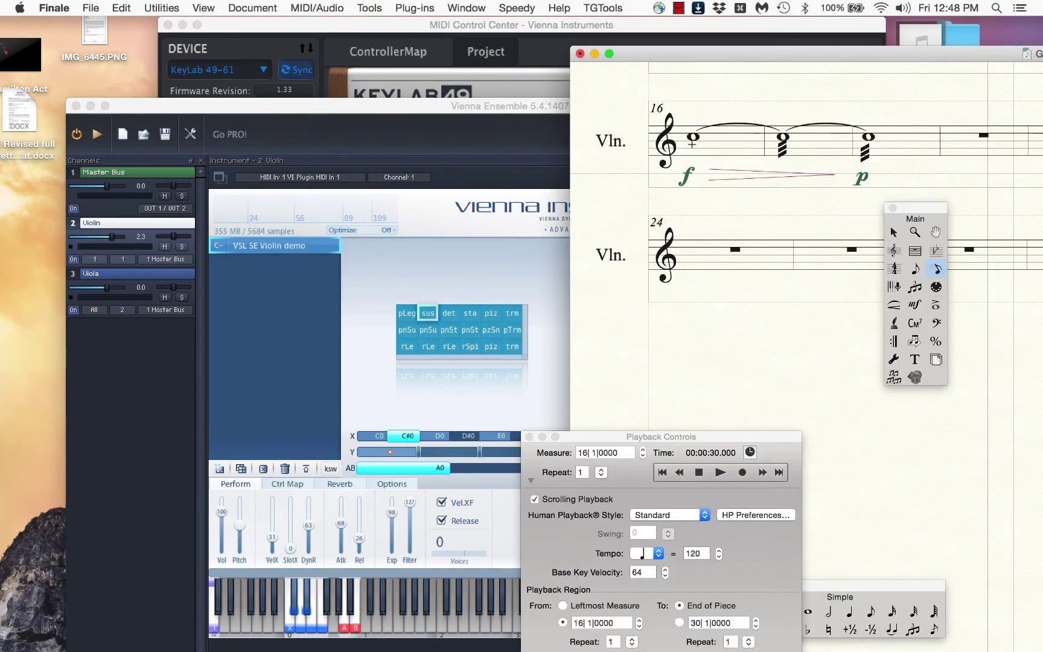
key(Escape)
click(752, 154)
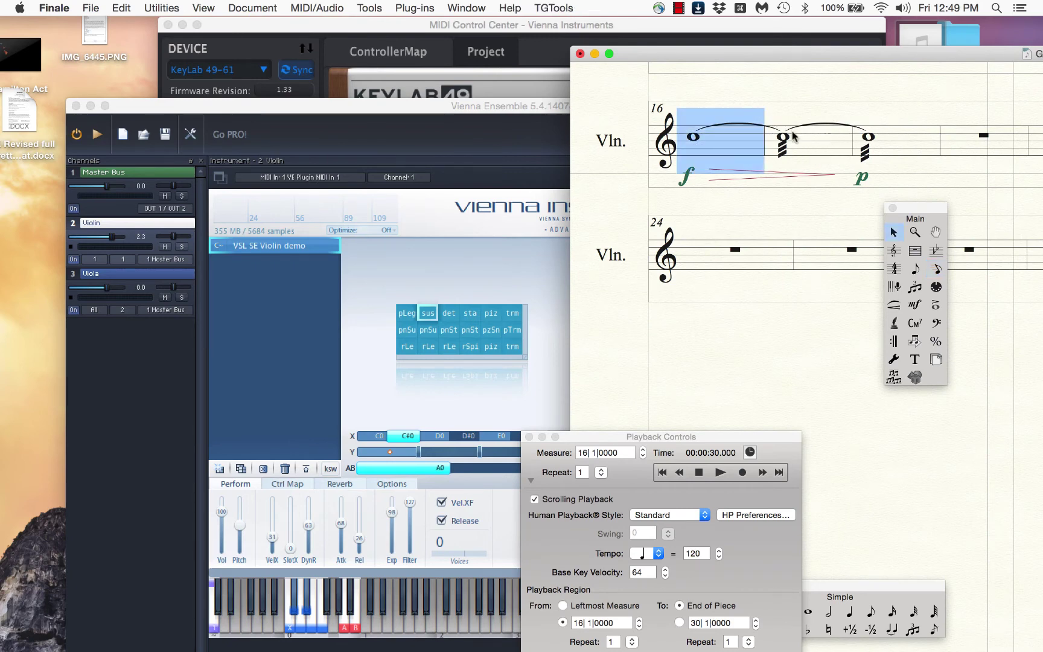
click(779, 110)
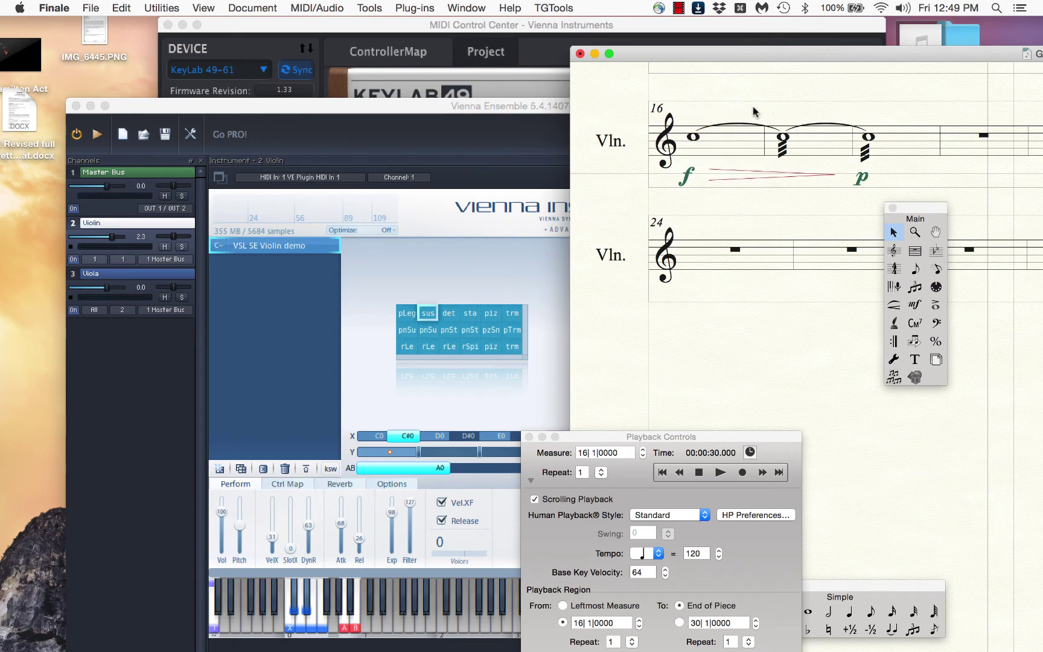
With the MIDI tool, select the end of measure 16 through the start of measure 17 and target continuous data for controller 20.
click(785, 151)
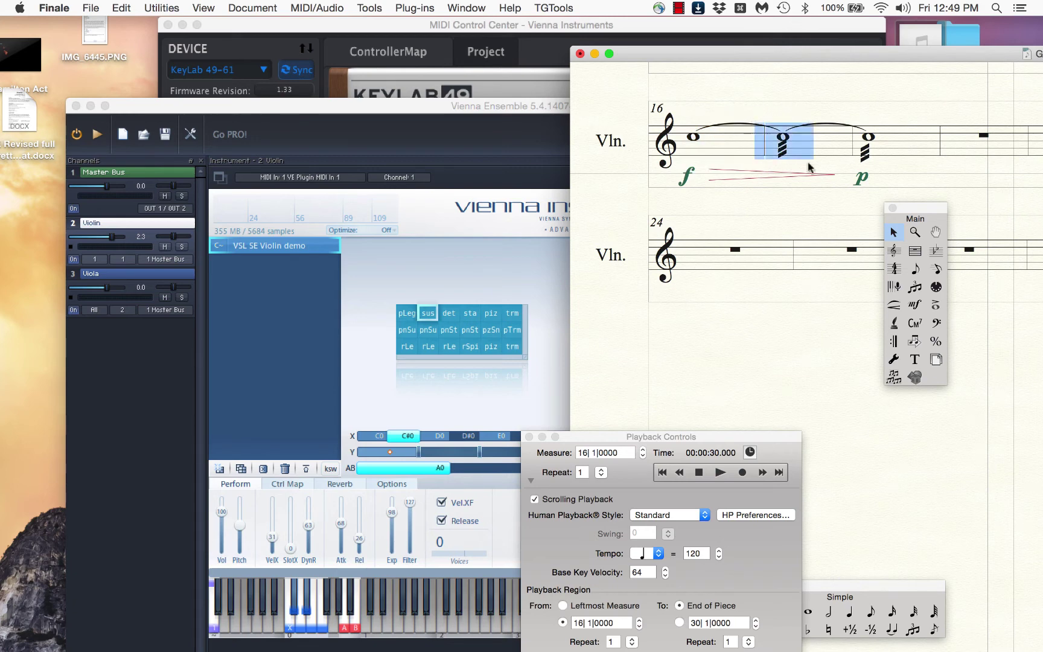
click(721, 162)
shift+click(892, 150)
key(ctrl+m)
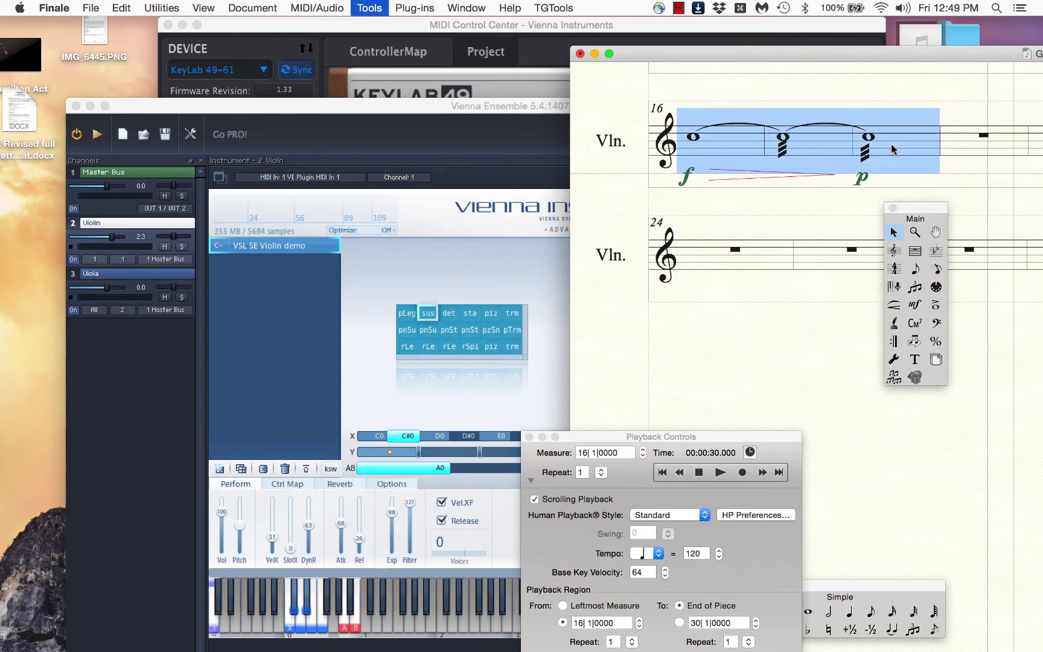
key(Return)
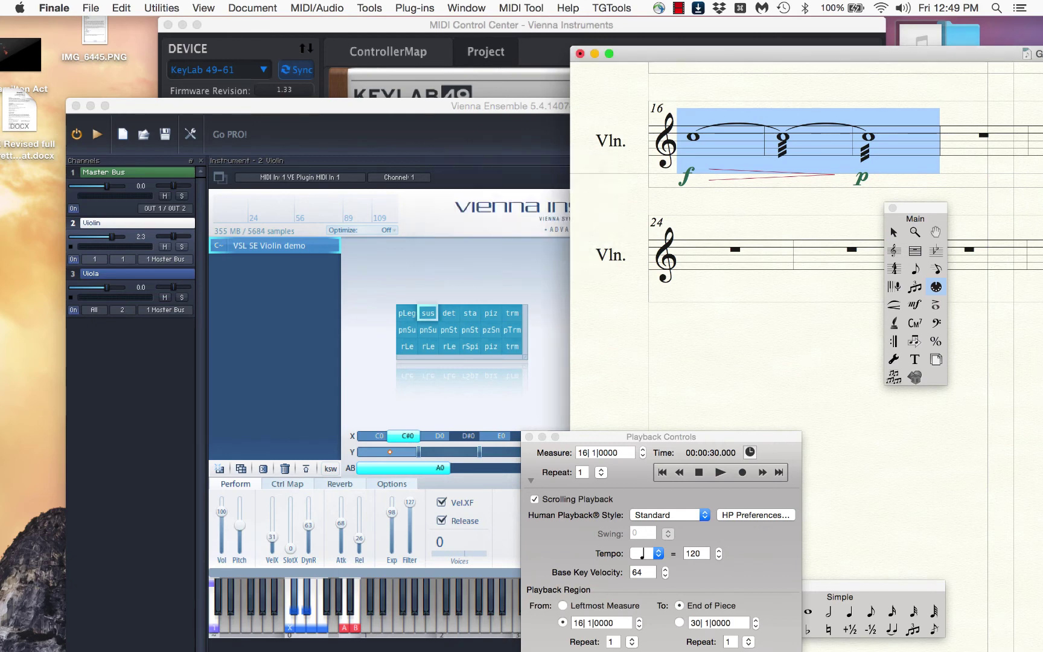
click(781, 106)
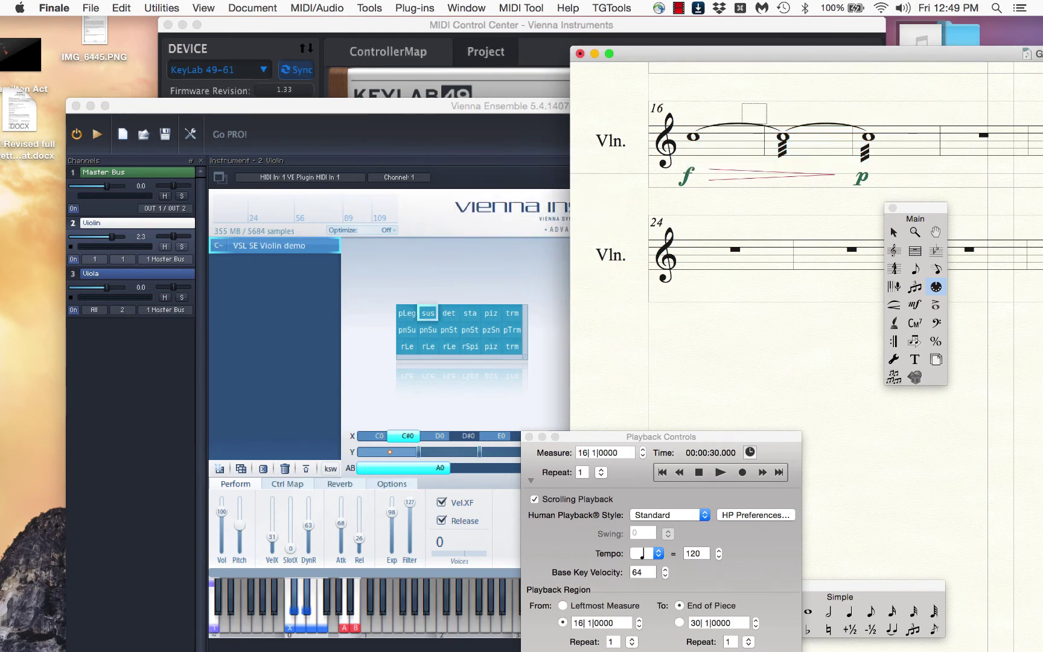
drag(767, 123, 790, 159)
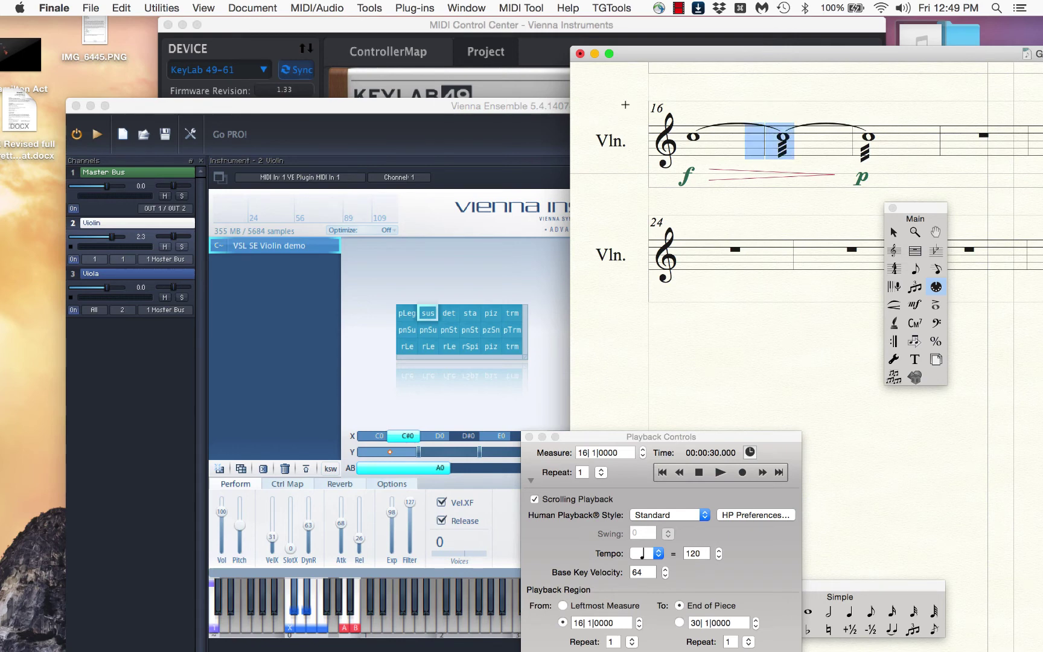
click(533, 10)
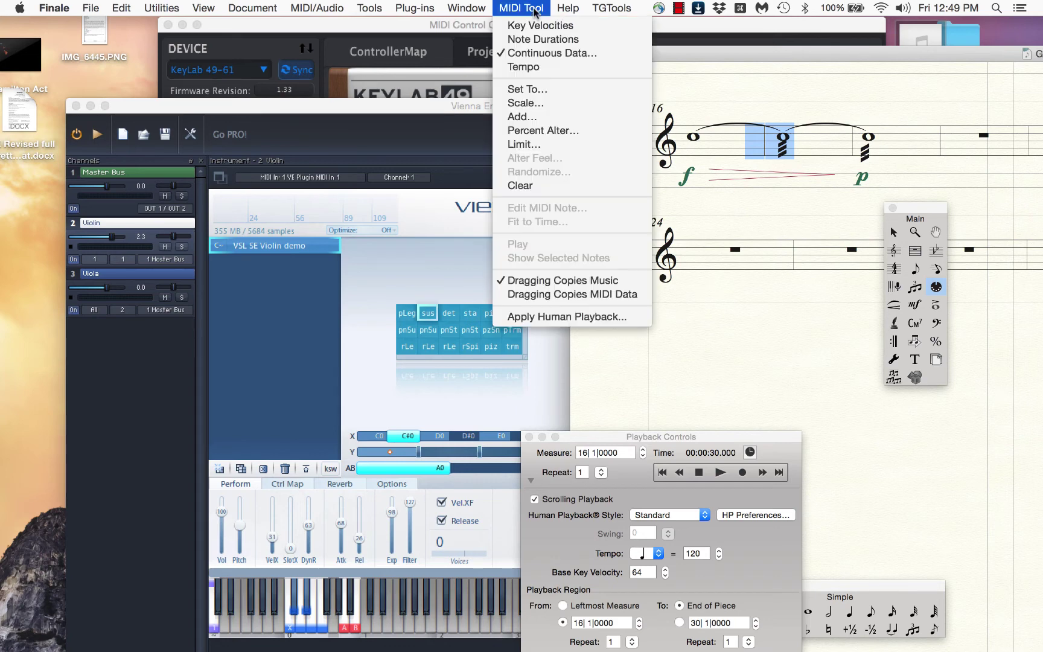
click(551, 53)
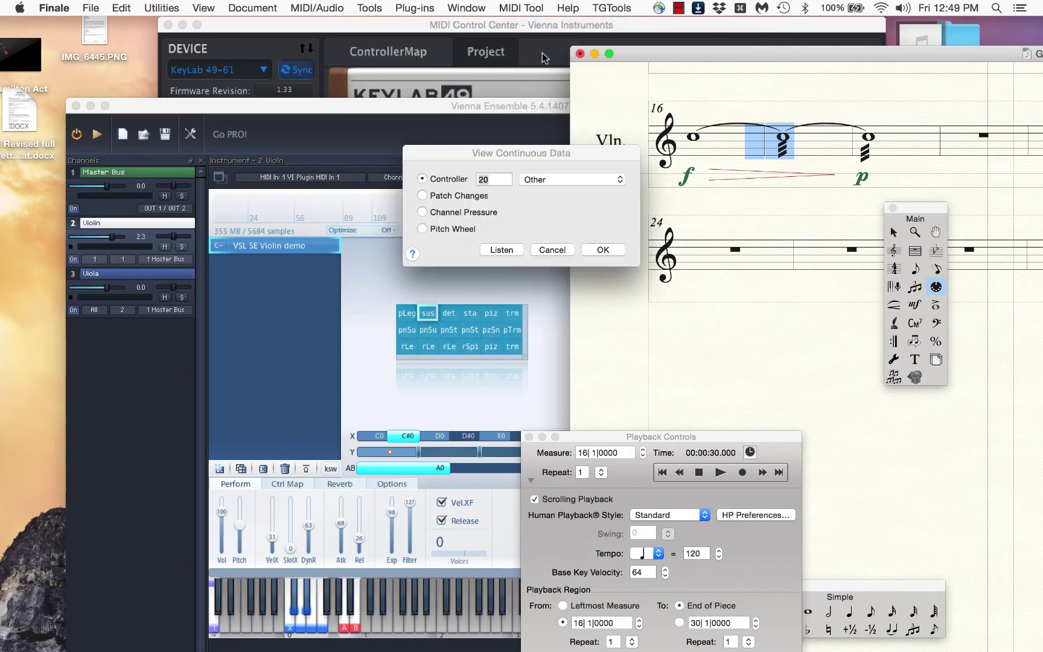
click(602, 250)
Scale the selected controller 20 data from 0 to 127 in absolute increments of 1.
click(523, 8)
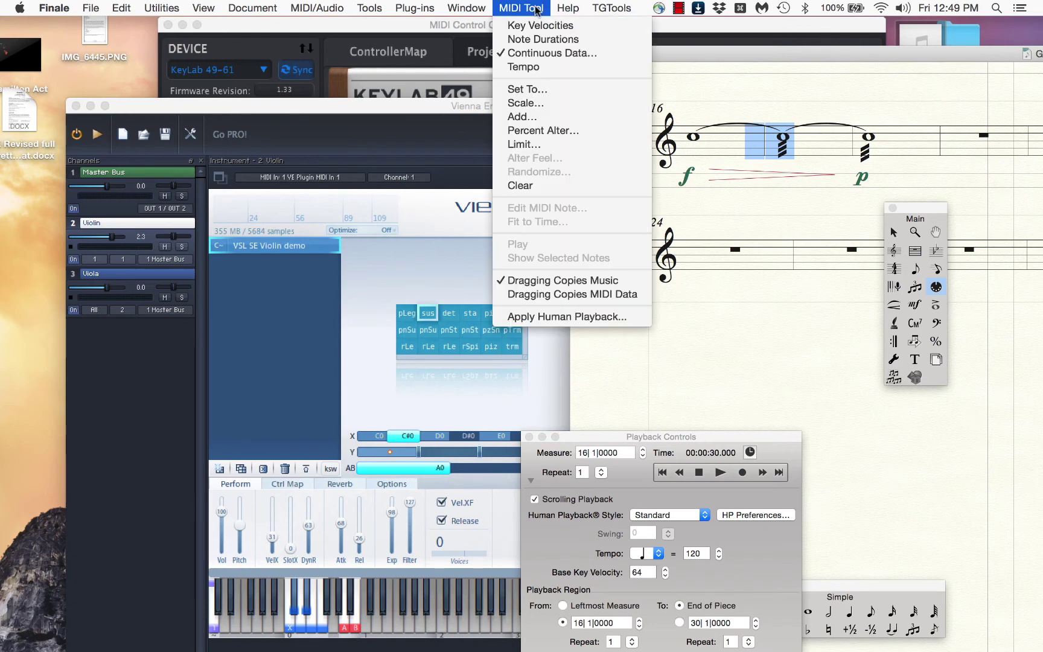
click(554, 101)
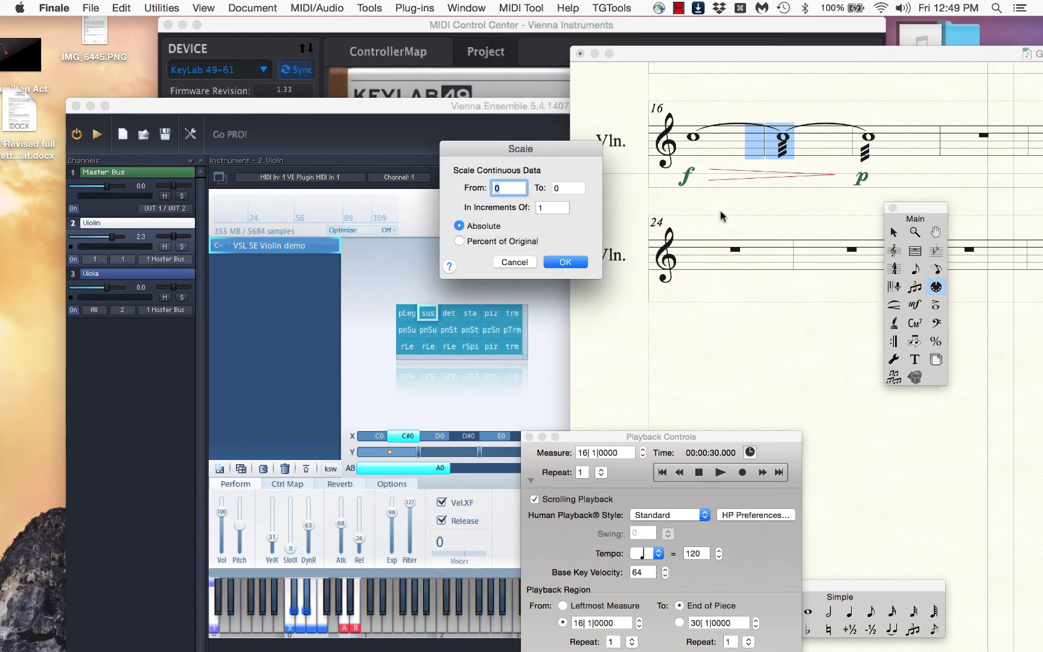
key(Tab)
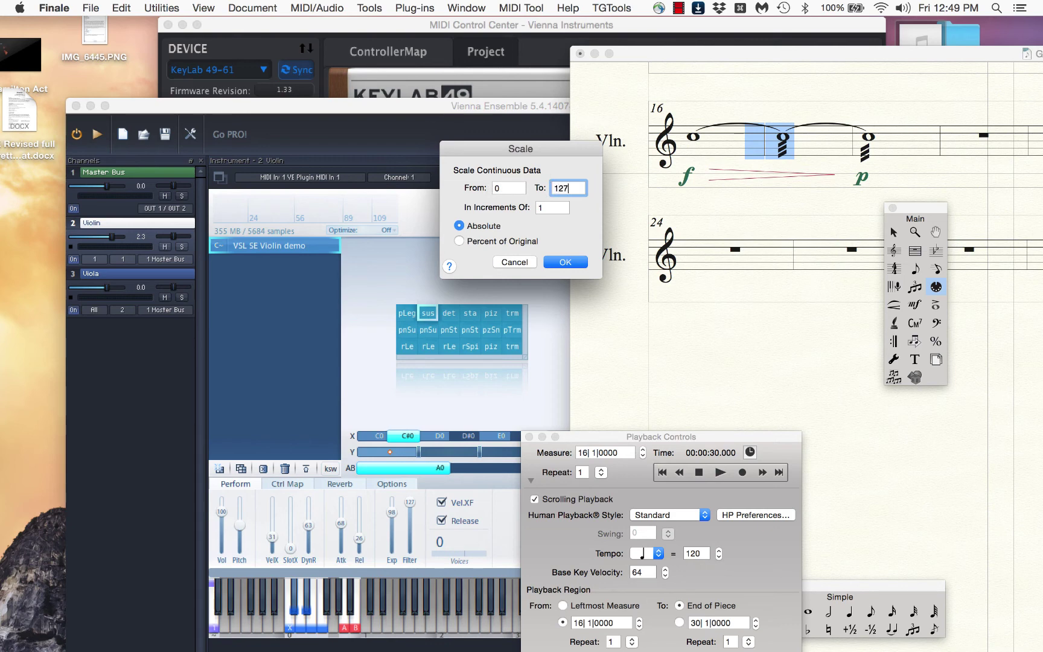
text(127)
key(Return)
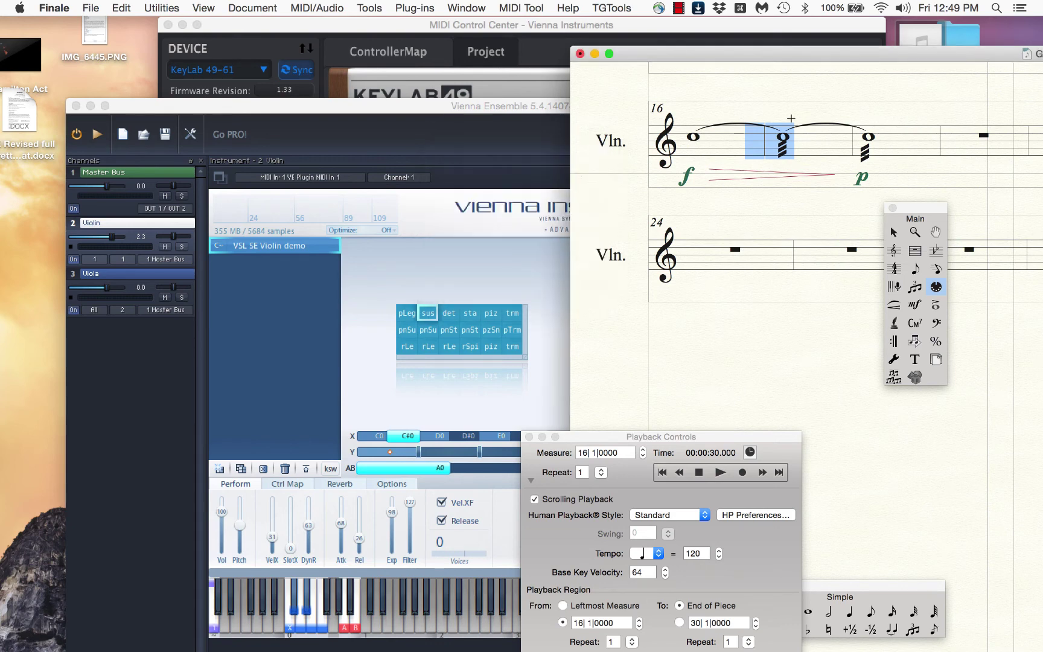
Set the controller data to 127 for the rest of measure 17 through measure 18.
key(Escape)
drag(792, 114, 940, 175)
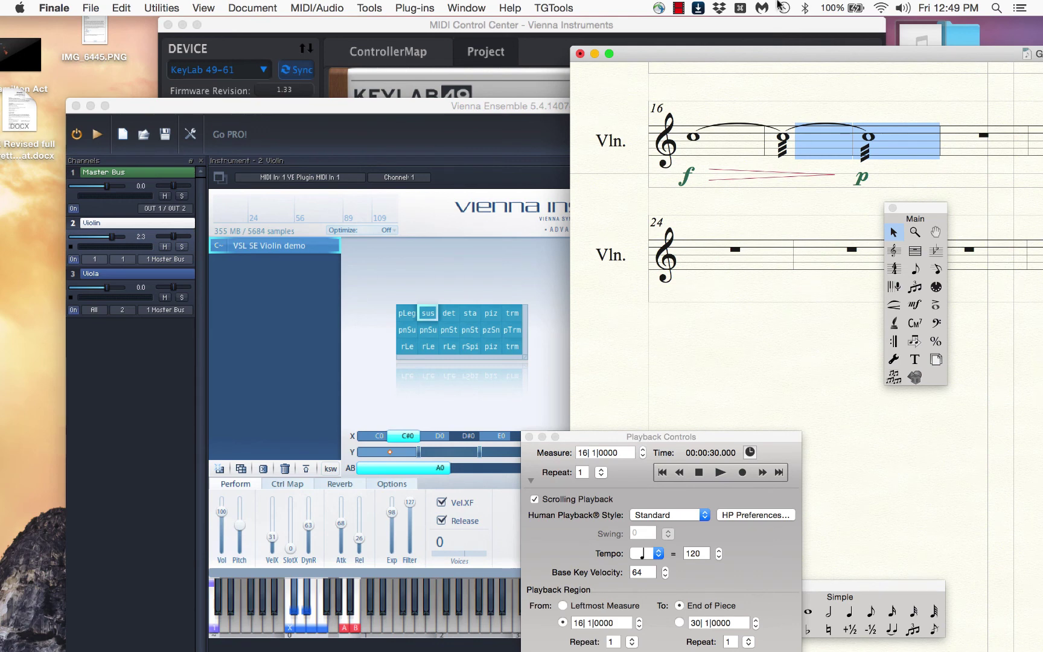
key(ctrl+m)
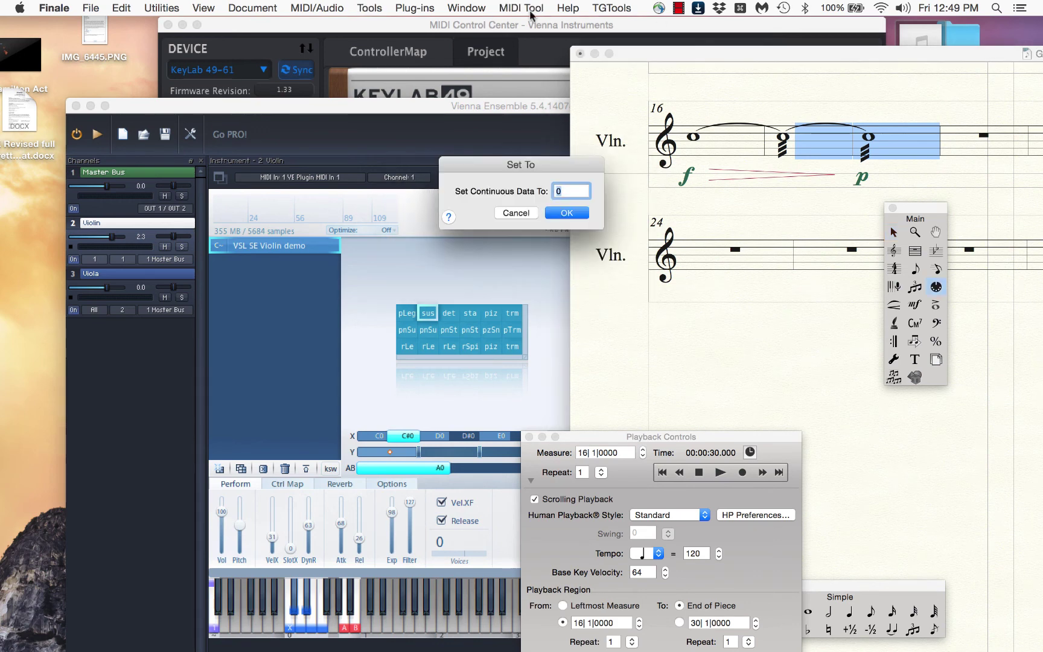
key(Return)
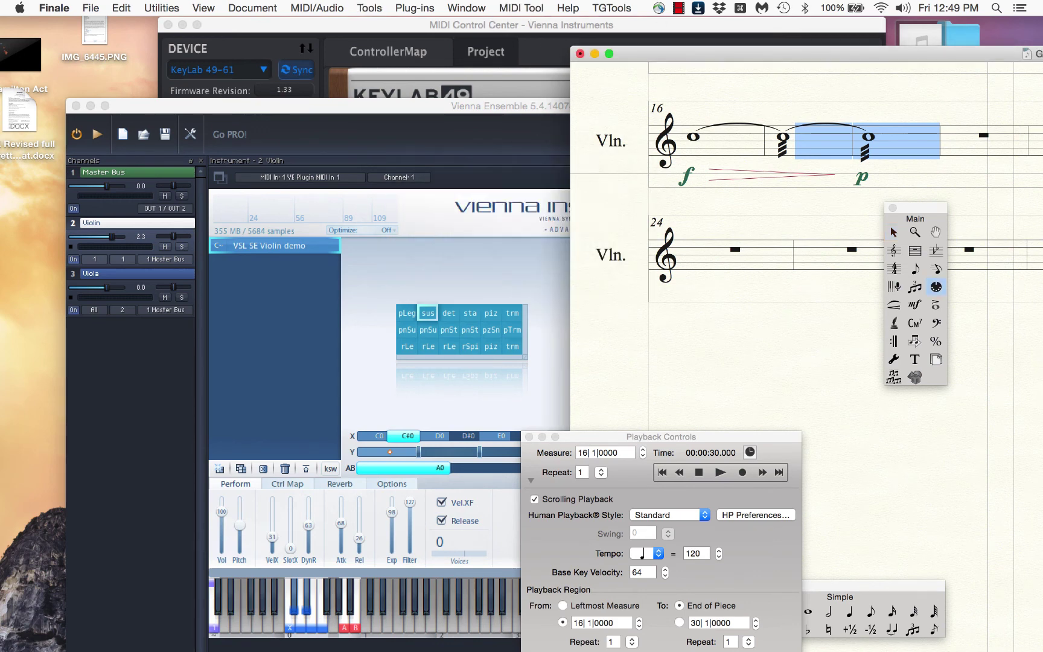
Play the passage from measure 16 to hear the controlled slot crossfade.
click(699, 472)
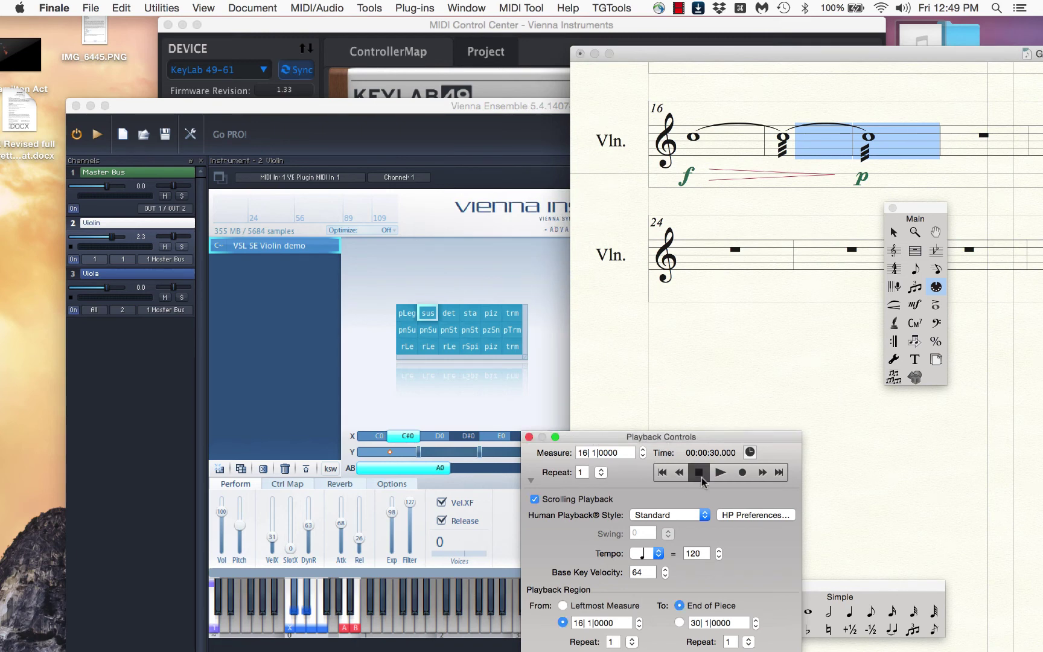
click(720, 472)
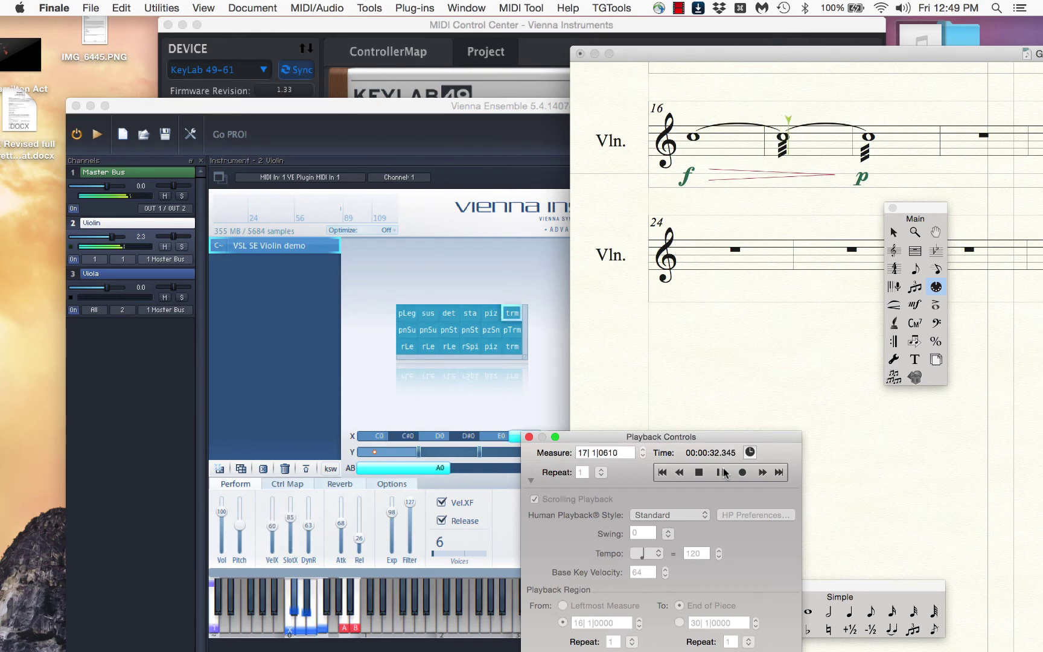
click(597, 483)
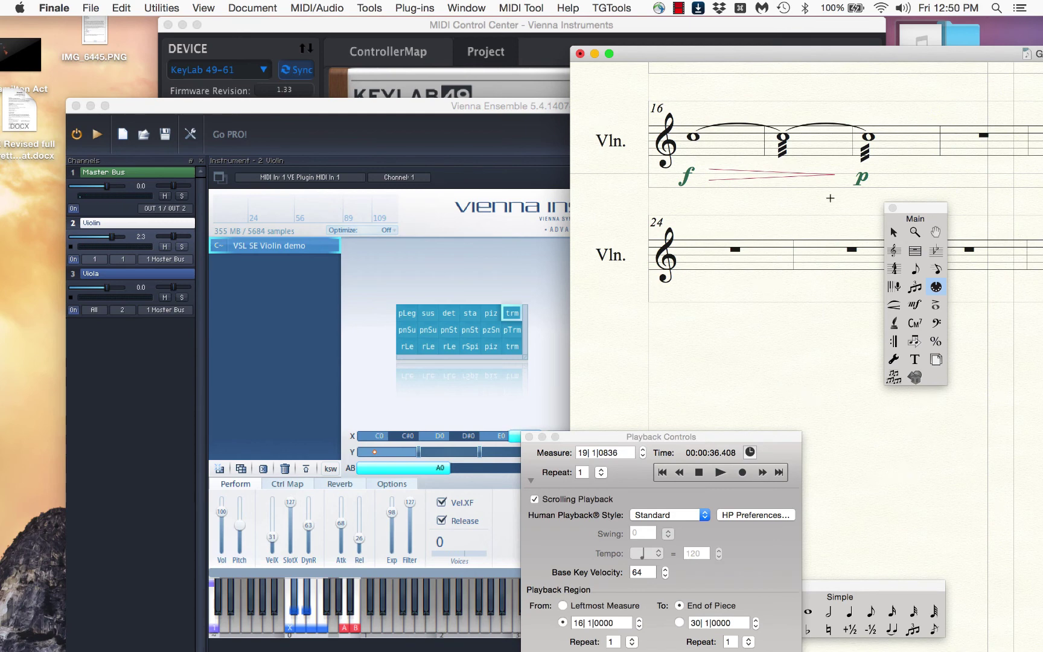
Delete the tremolo markings from the whole notes in measures 17 and 18.
key(Escape)
click(783, 151)
key(Delete)
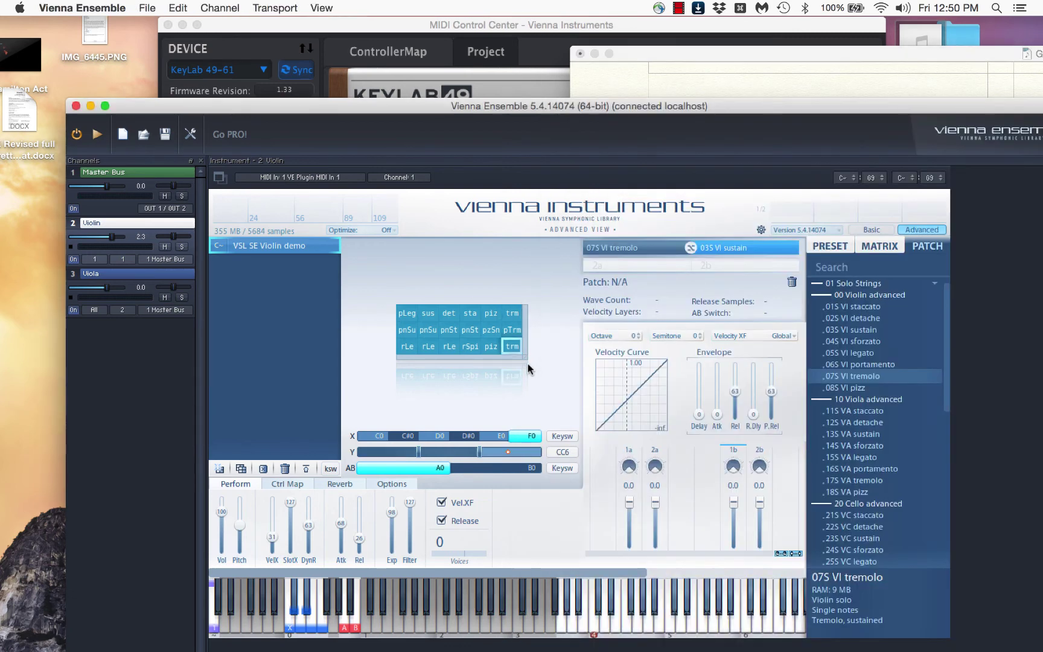
Switch to Vienna Ensemble and replace the tremolo patch in slot 1b of the sus cell with 06S VI portamento.
click(530, 367)
click(428, 313)
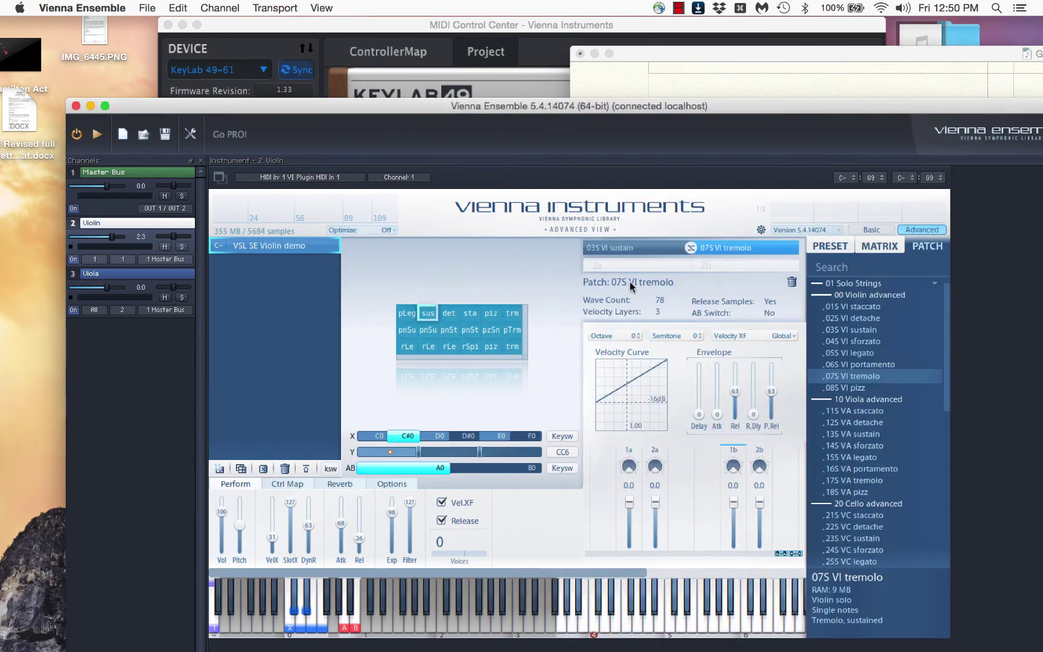
right_click(734, 248)
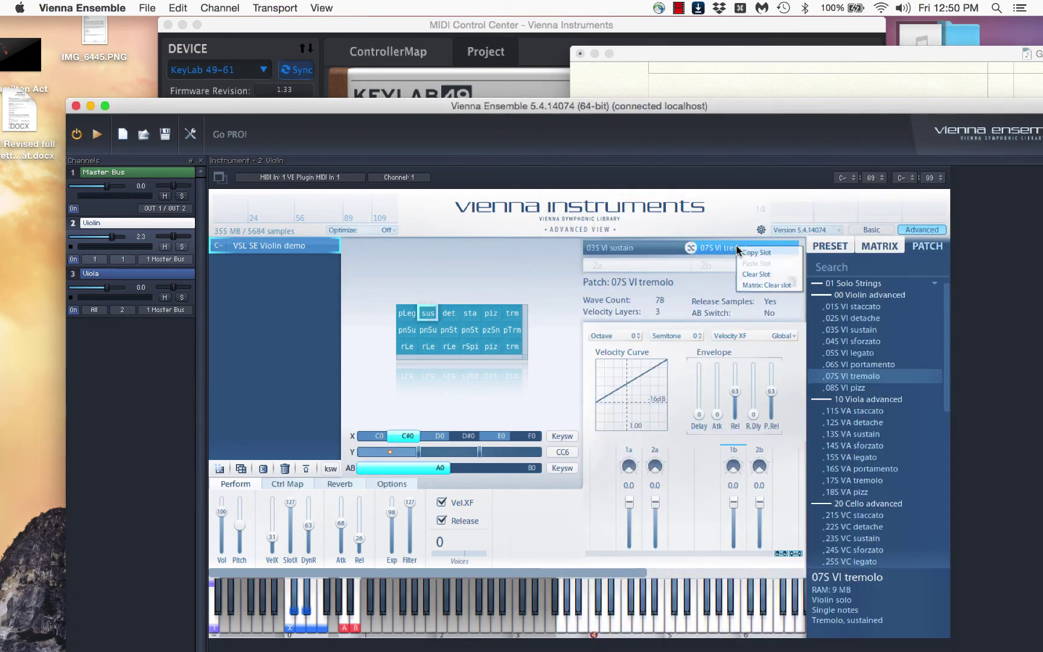
click(757, 274)
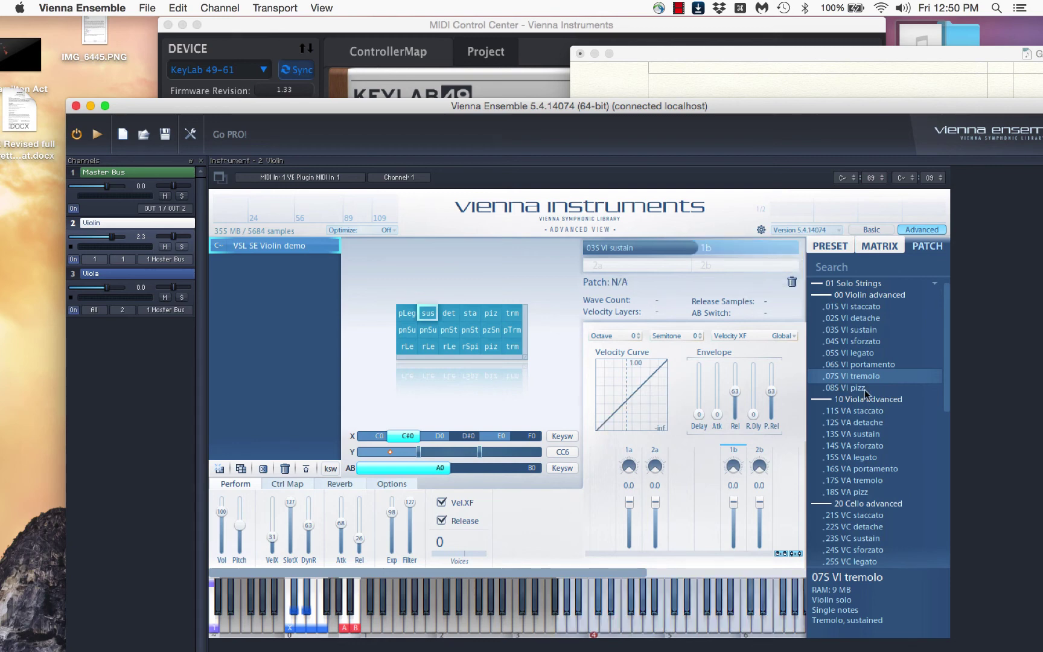
click(875, 366)
drag(876, 370, 700, 251)
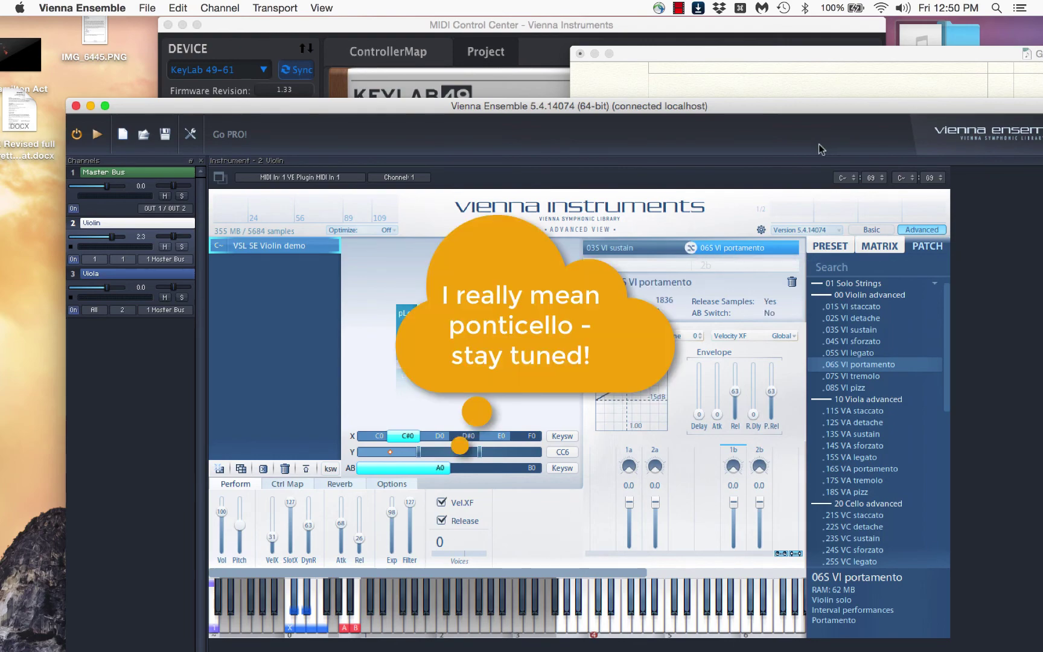
Move the Vienna Ensemble window down to uncover the score, and return to Finale.
drag(799, 109, 807, 339)
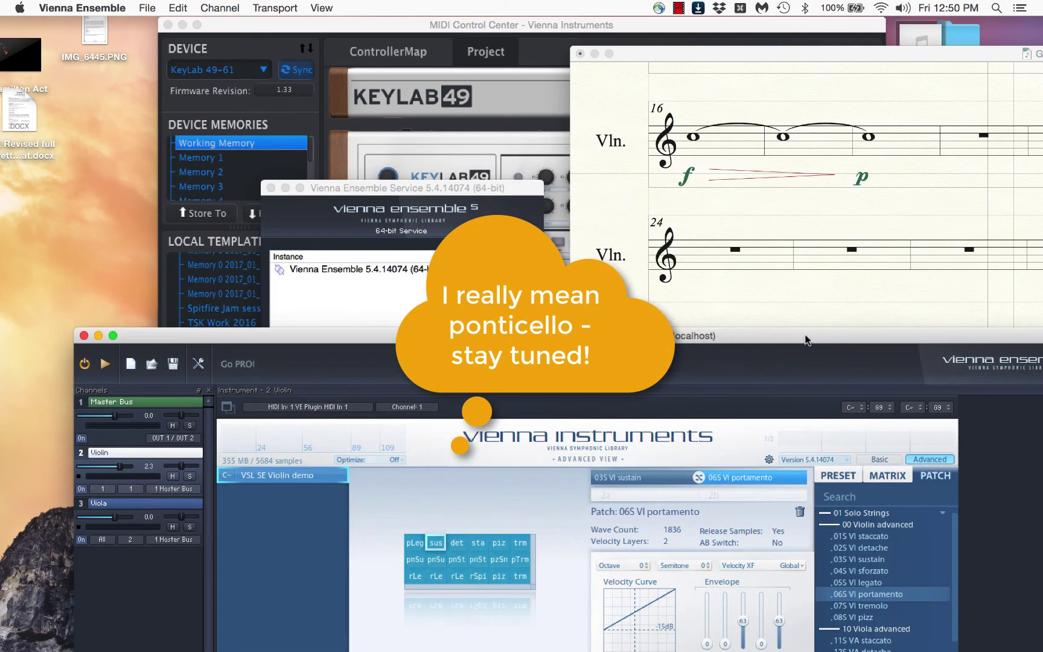
click(908, 151)
click(888, 149)
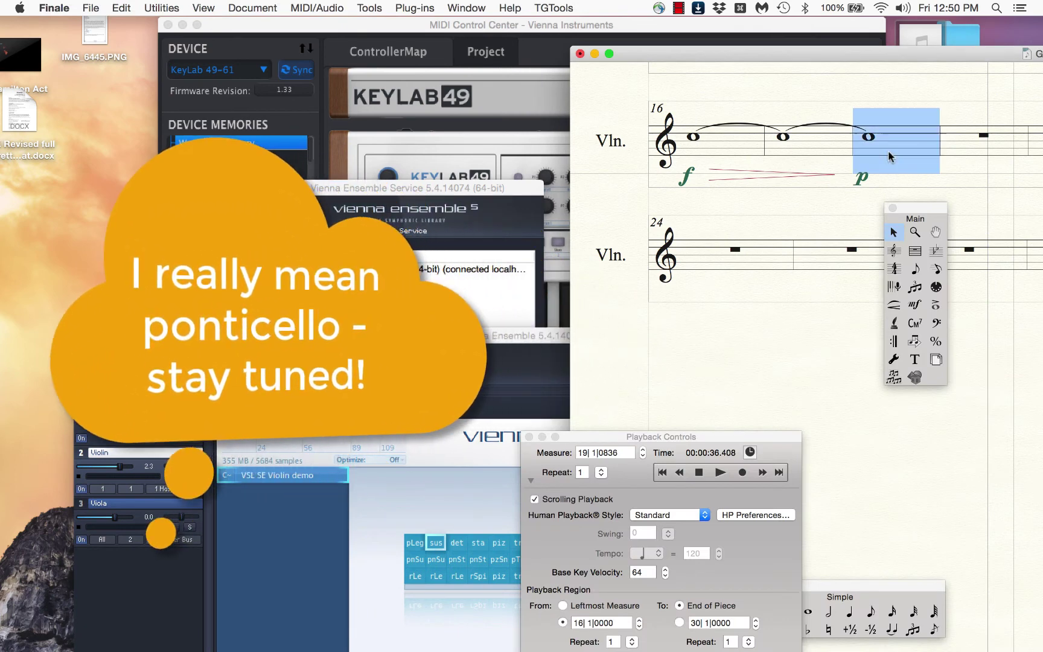
Create the expressive text "ord." and place it above the whole note in measure 16.
click(694, 137)
click(914, 304)
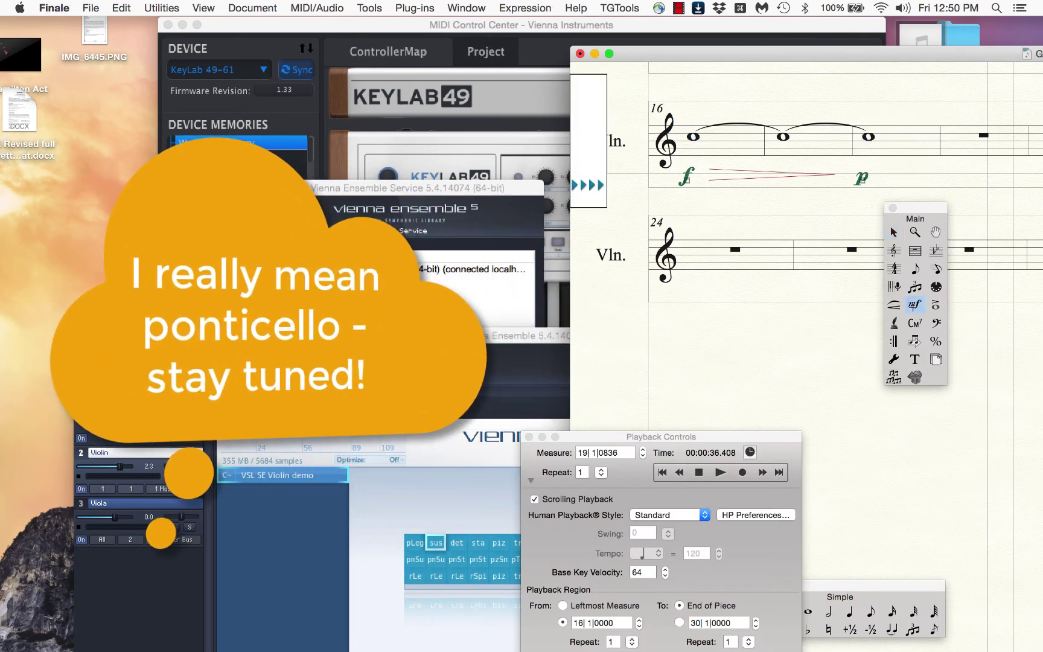
click(694, 137)
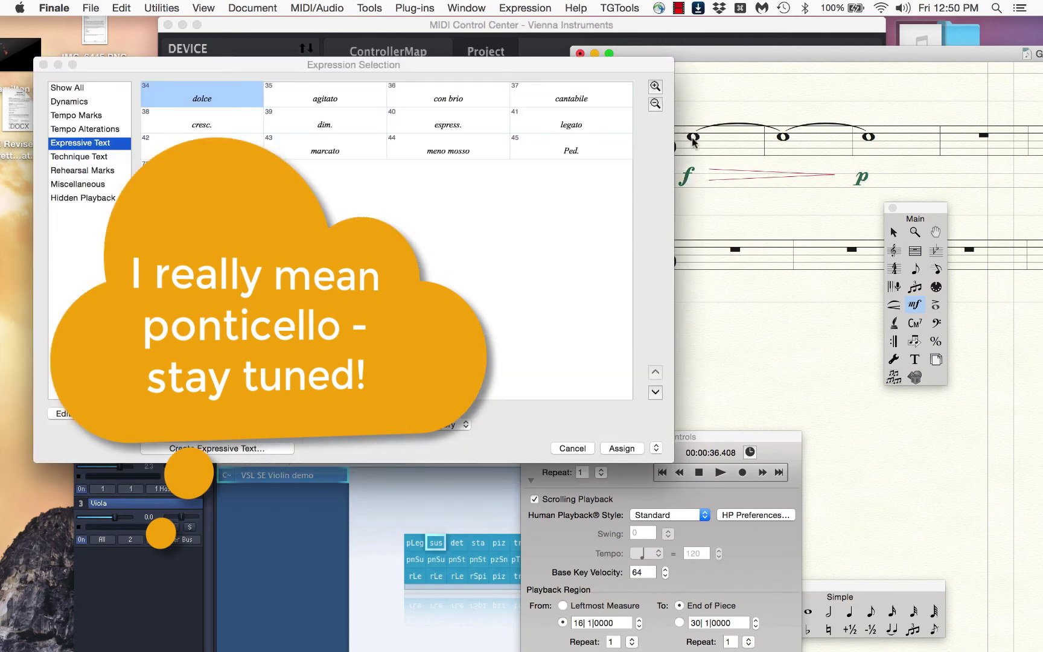
click(237, 448)
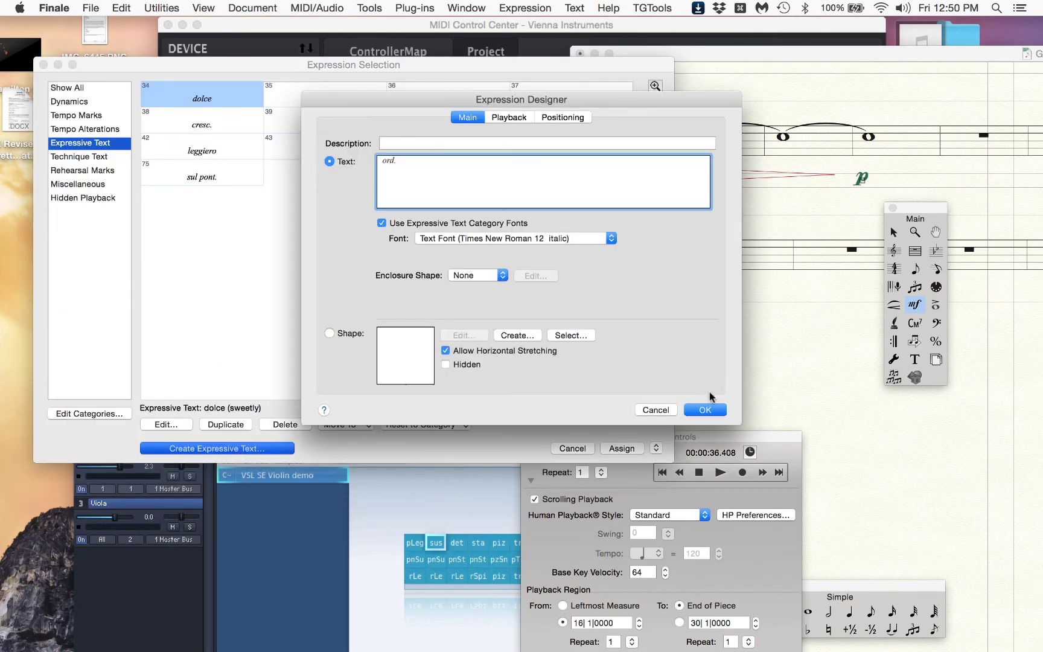
click(706, 409)
click(618, 448)
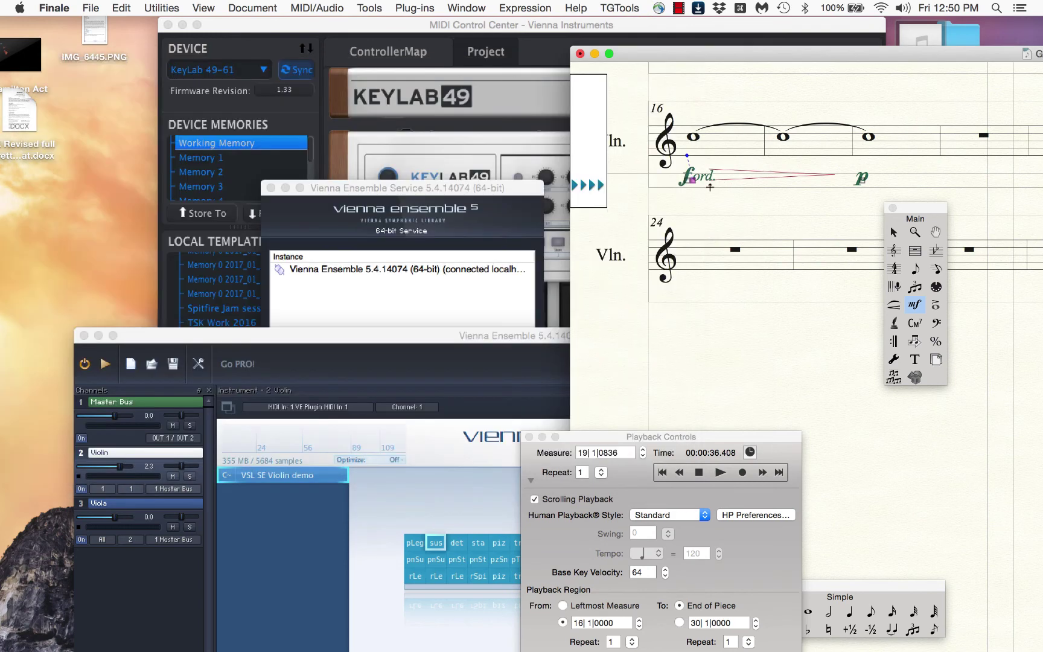
drag(693, 184, 680, 115)
Create the expressive text "pont." and place it above the whole note in measure 18.
double_click(869, 140)
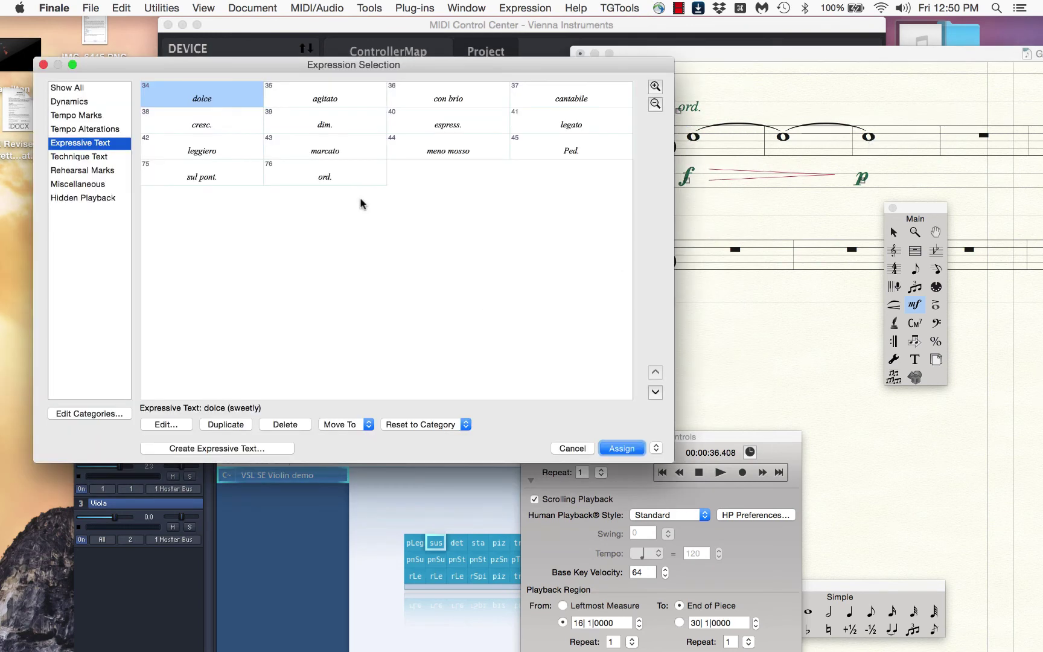
click(203, 448)
text(pont.)
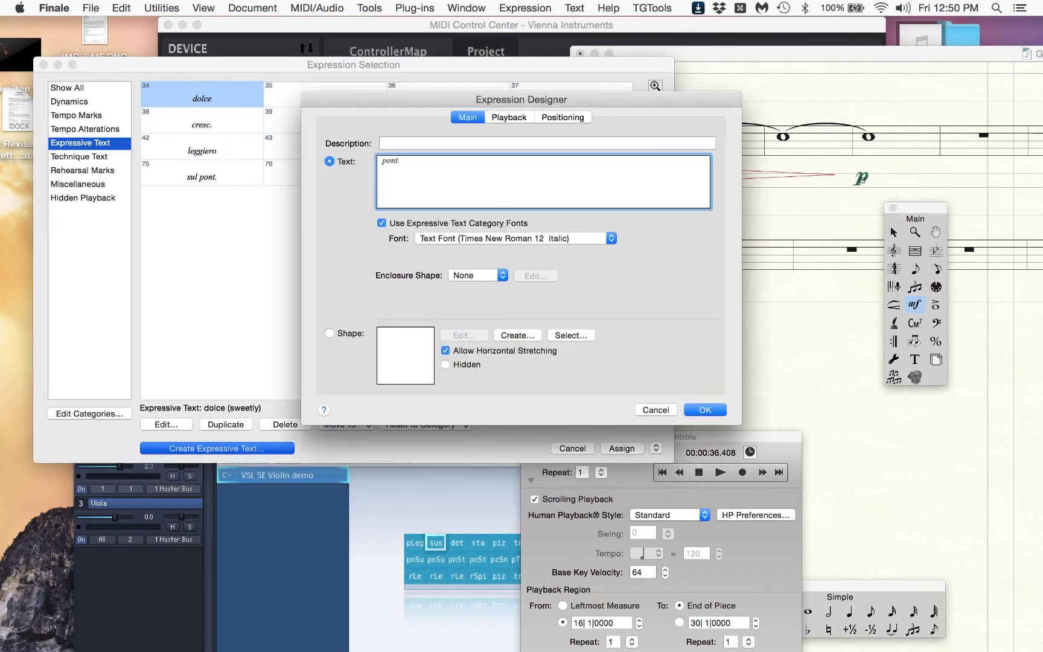
click(705, 409)
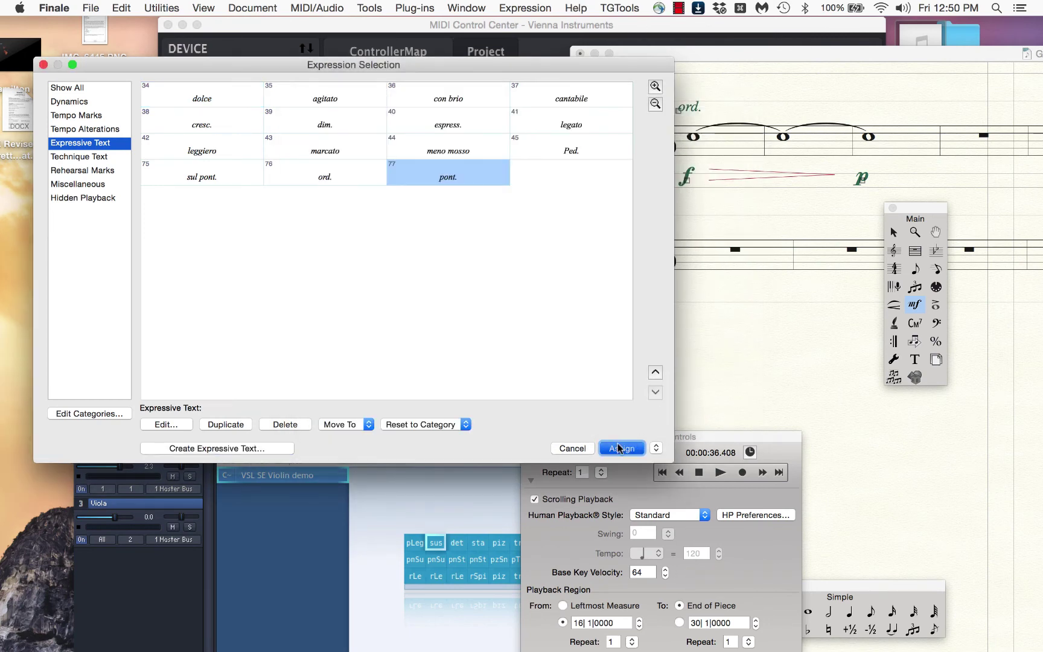
click(619, 447)
drag(872, 182, 871, 113)
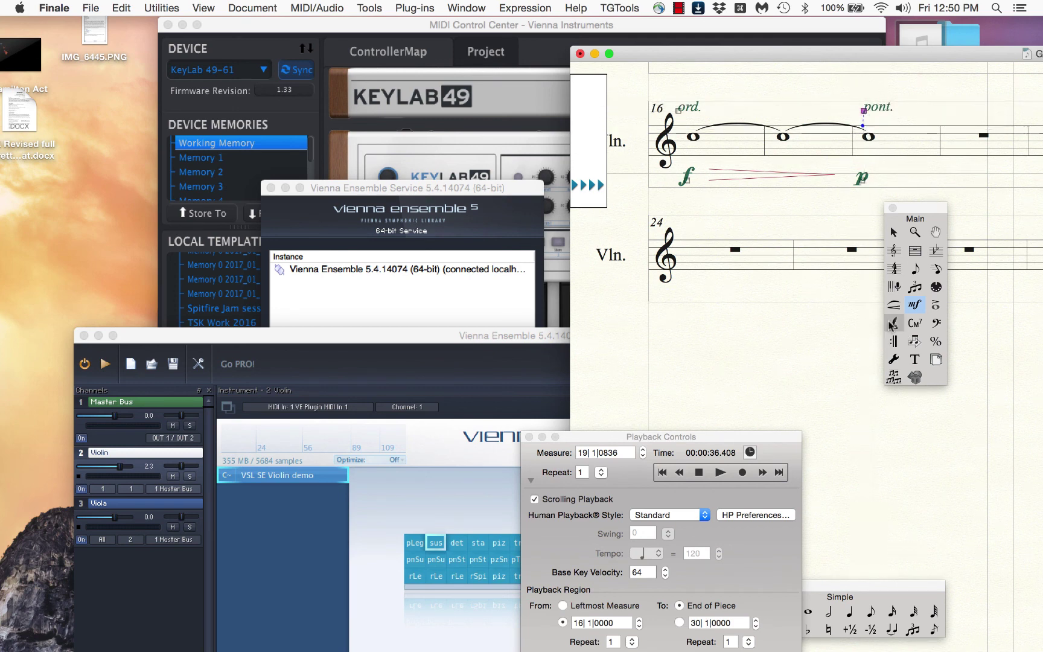
Add an arrow-tipped Smart Line above measures 16–17, running from the "ord." text to the "pont." text.
click(894, 304)
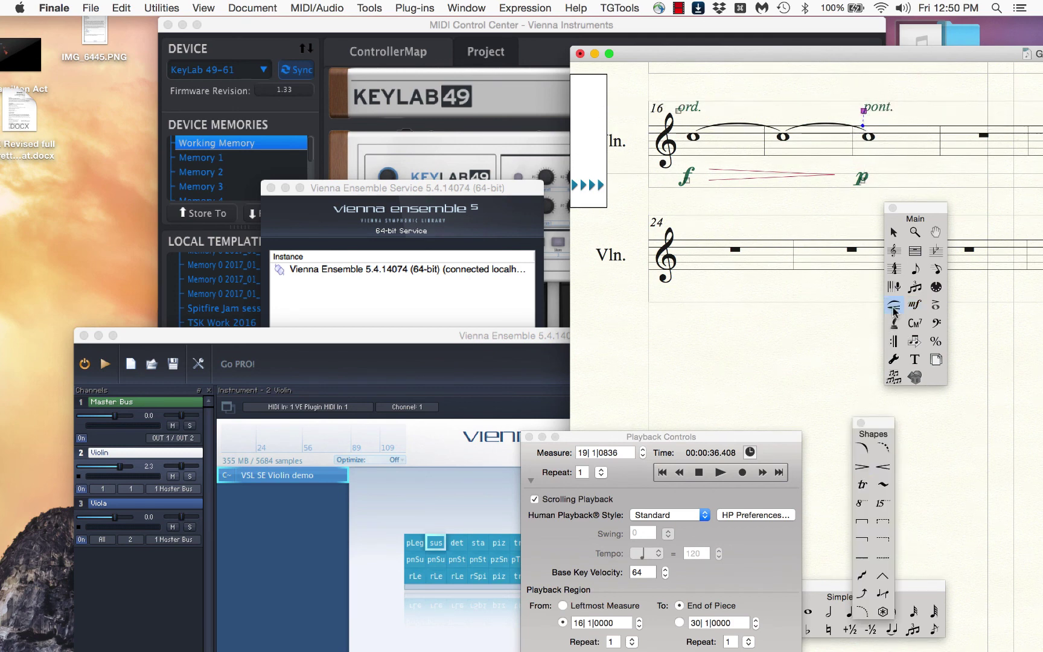
double_click(885, 611)
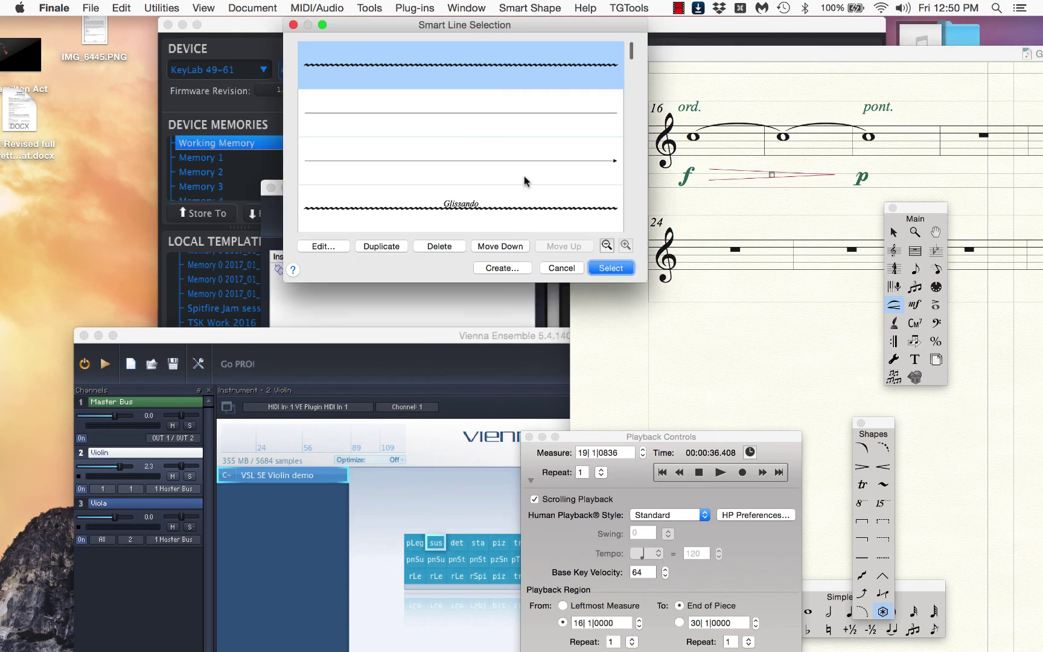
double_click(537, 175)
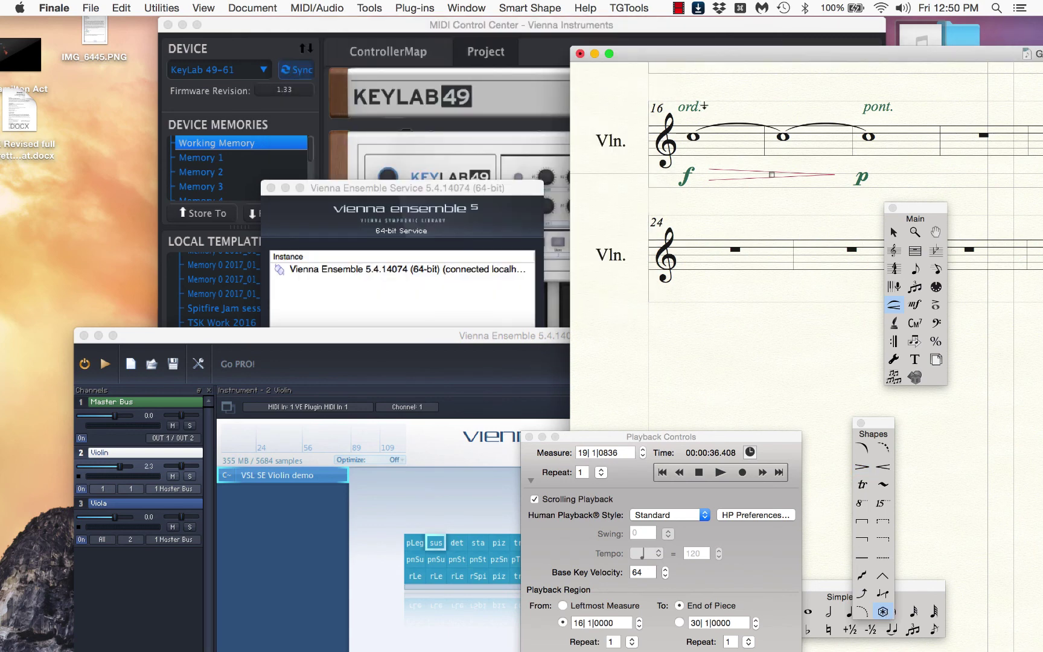
drag(704, 107, 842, 107)
key(Escape)
Scale the continuous MIDI data across measures 16–17 from 0 to 127 in increments of 1, using absolute values.
click(726, 145)
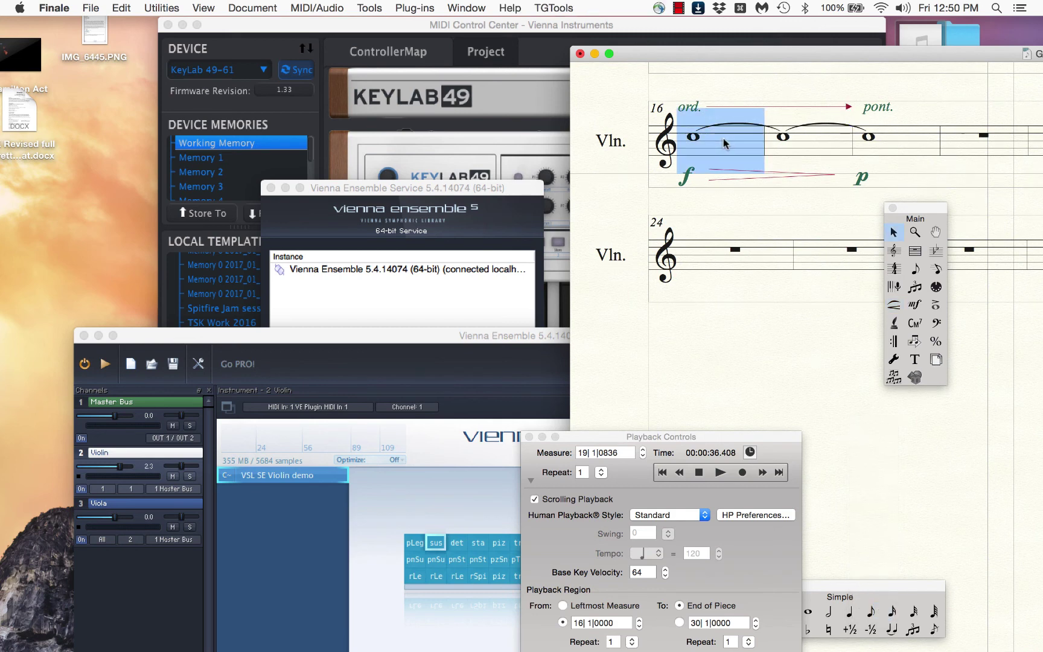
shift+click(923, 154)
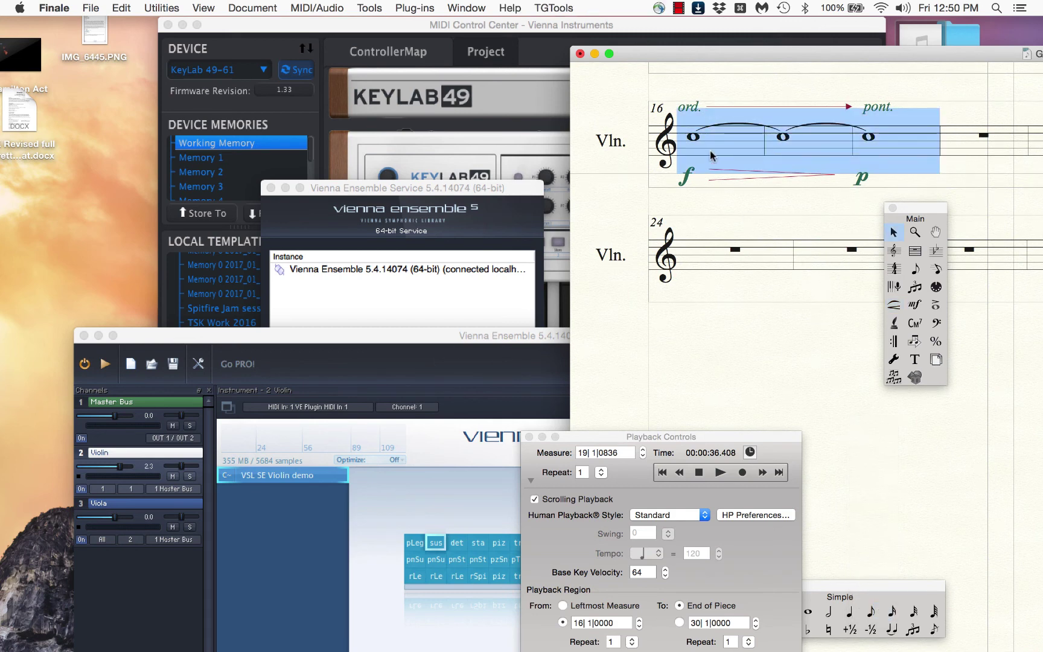
key(alt+shift+super+m)
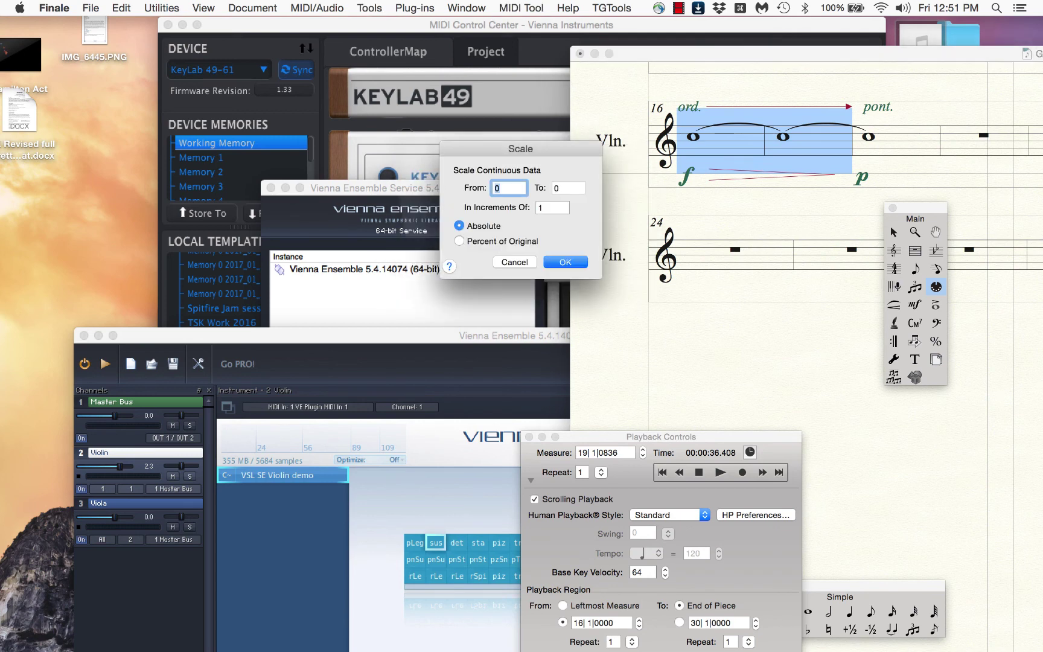
key(Tab)
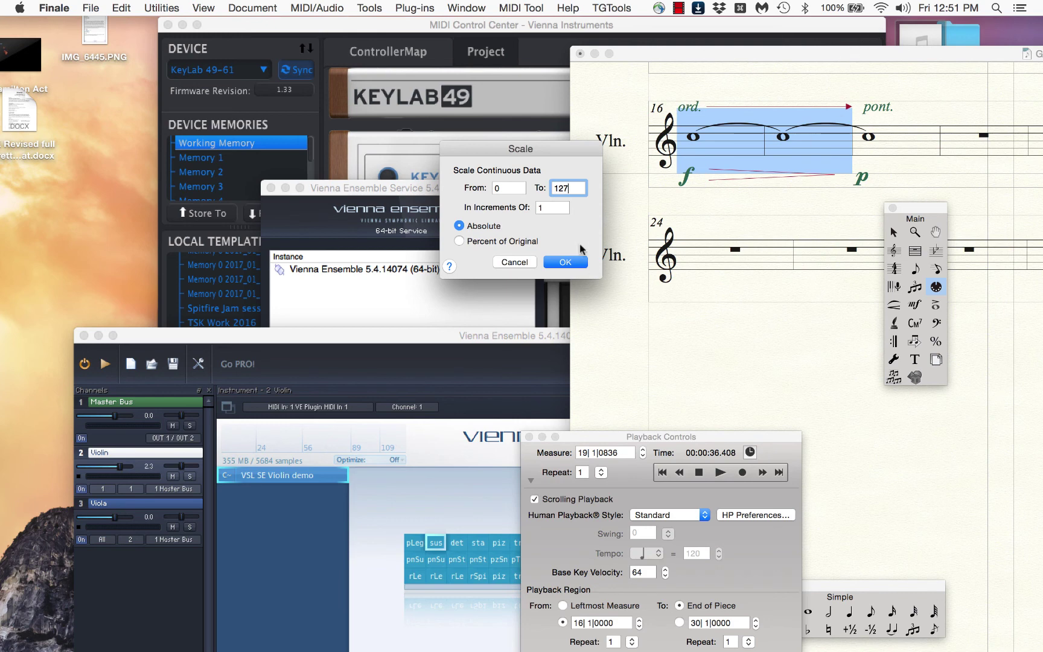
click(573, 262)
Set the continuous MIDI data in measure 18 to 127.
click(873, 148)
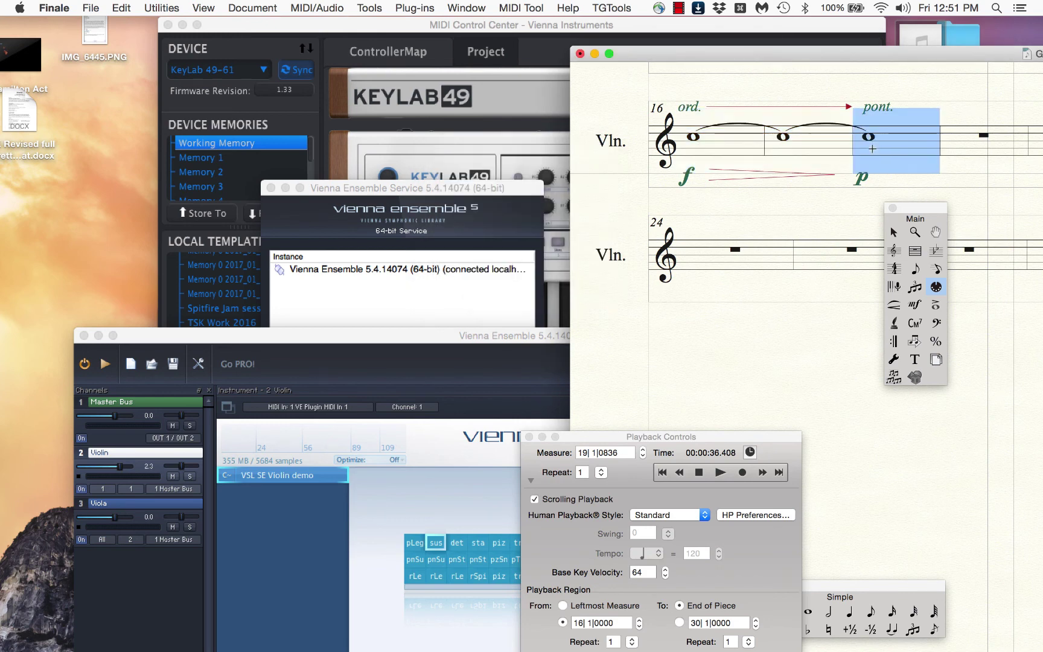
key(ctrl+s)
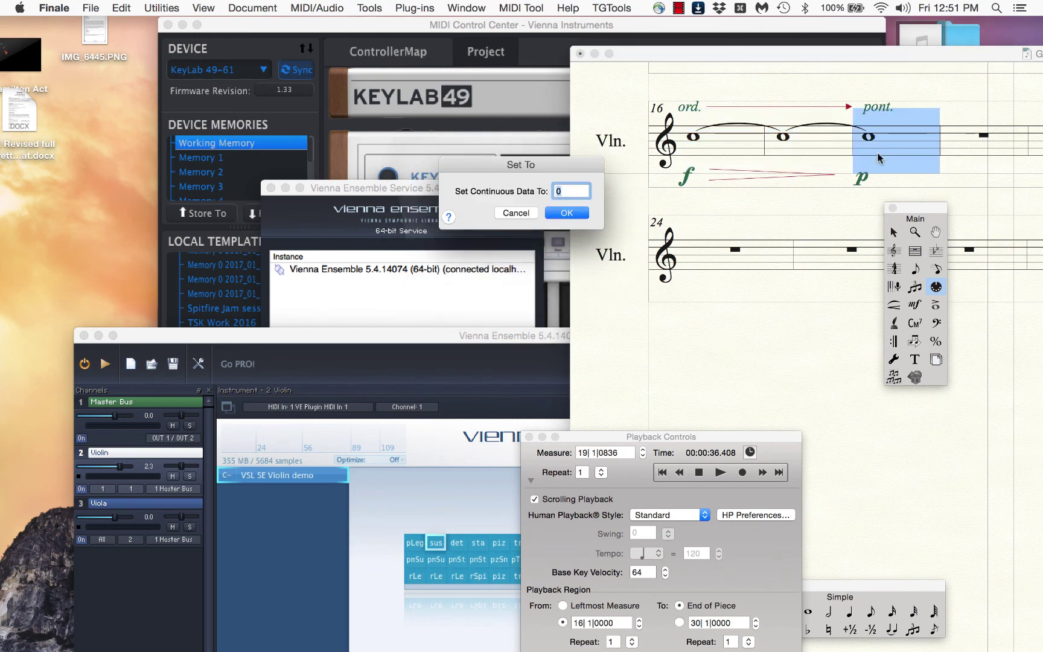
text(127)
key(Return)
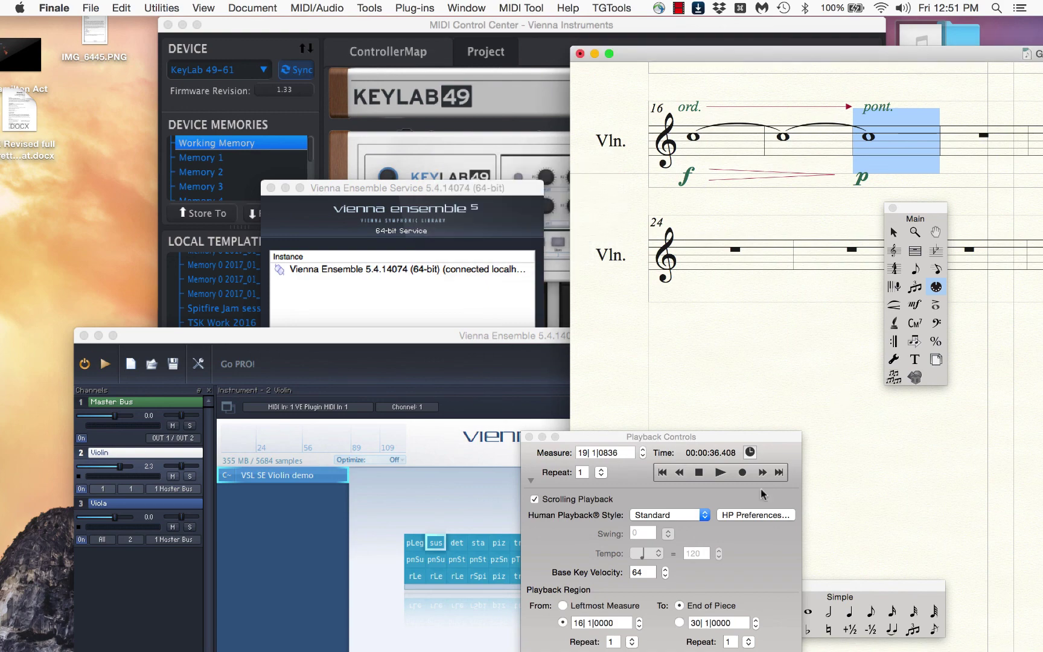
Reposition the Playback Controls and Vienna Ensemble windows so the Vienna sliders are uncovered beside the score, and return to Finale.
drag(636, 440, 693, 441)
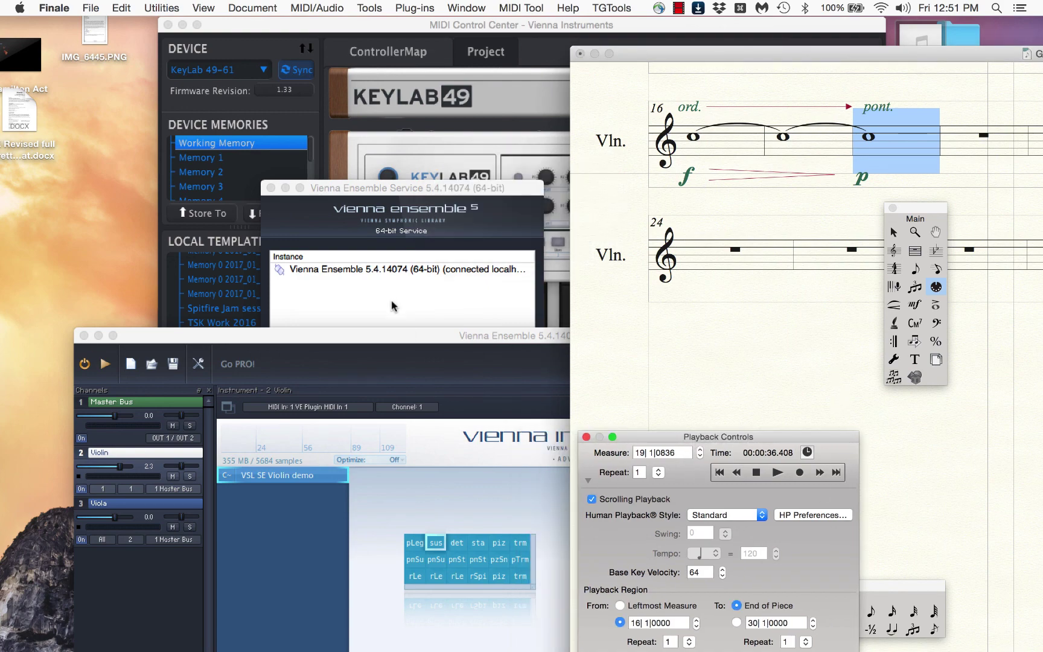
drag(404, 341, 477, 187)
click(791, 133)
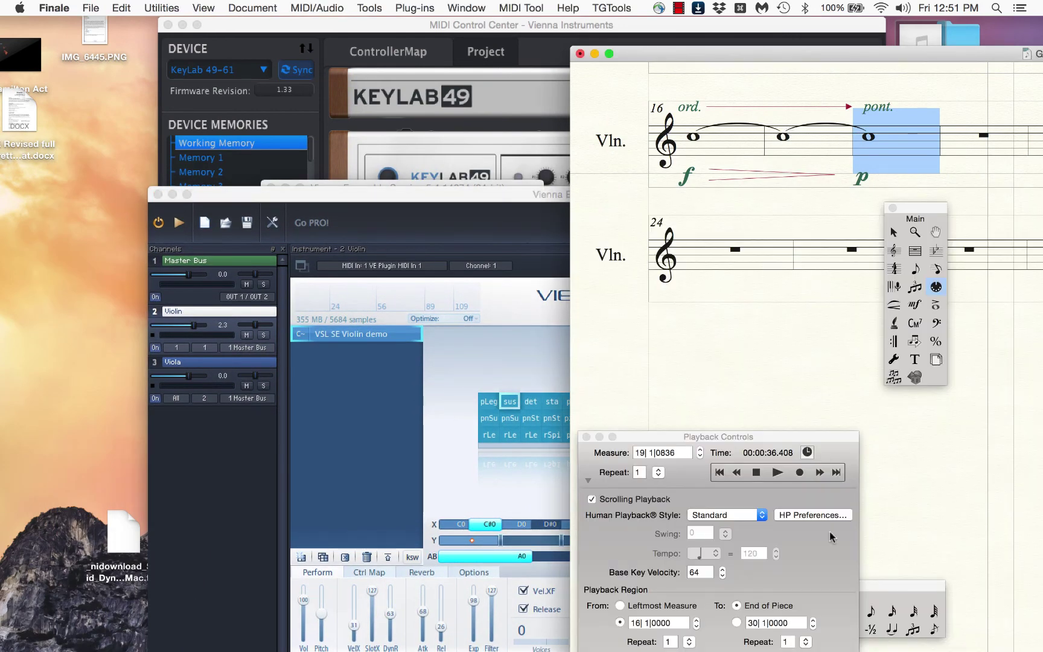
Play the ord.-to-pont. passage from measure 16, bringing Vienna Ensemble forward to watch its controls.
click(777, 472)
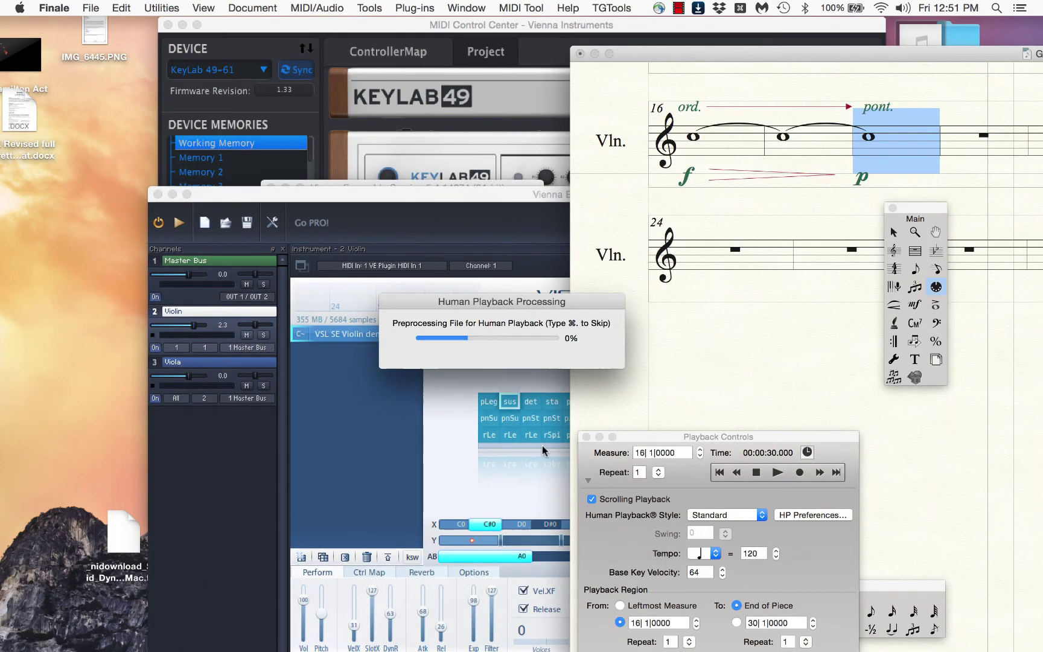
click(503, 482)
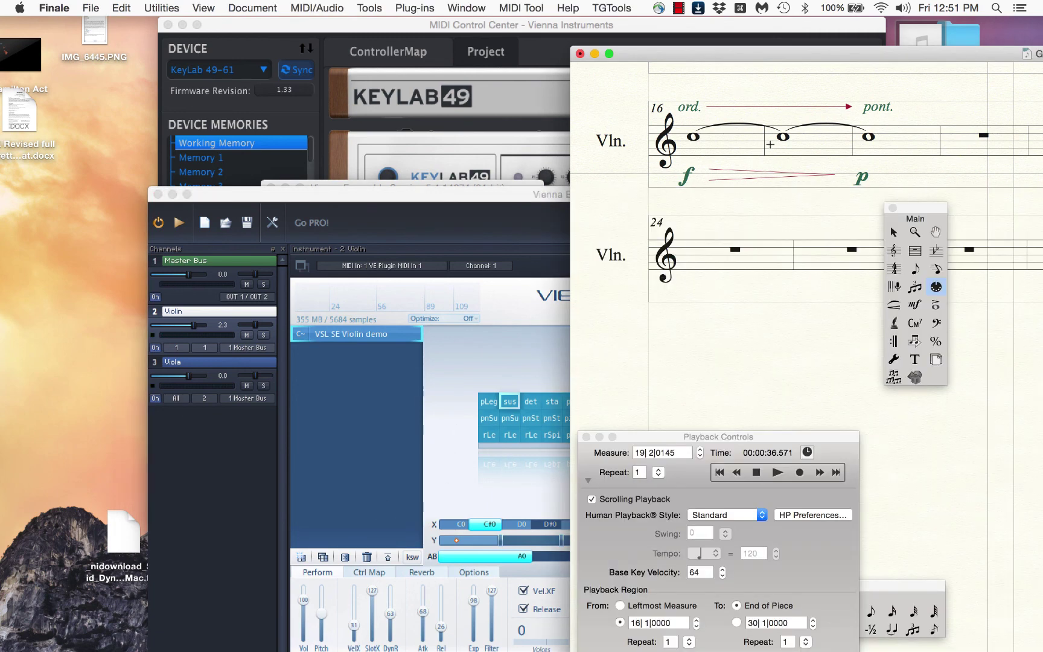
Select measures 16–18 in the Finale score and set their continuous MIDI data to 10.
click(769, 145)
click(885, 145)
shift+click(722, 143)
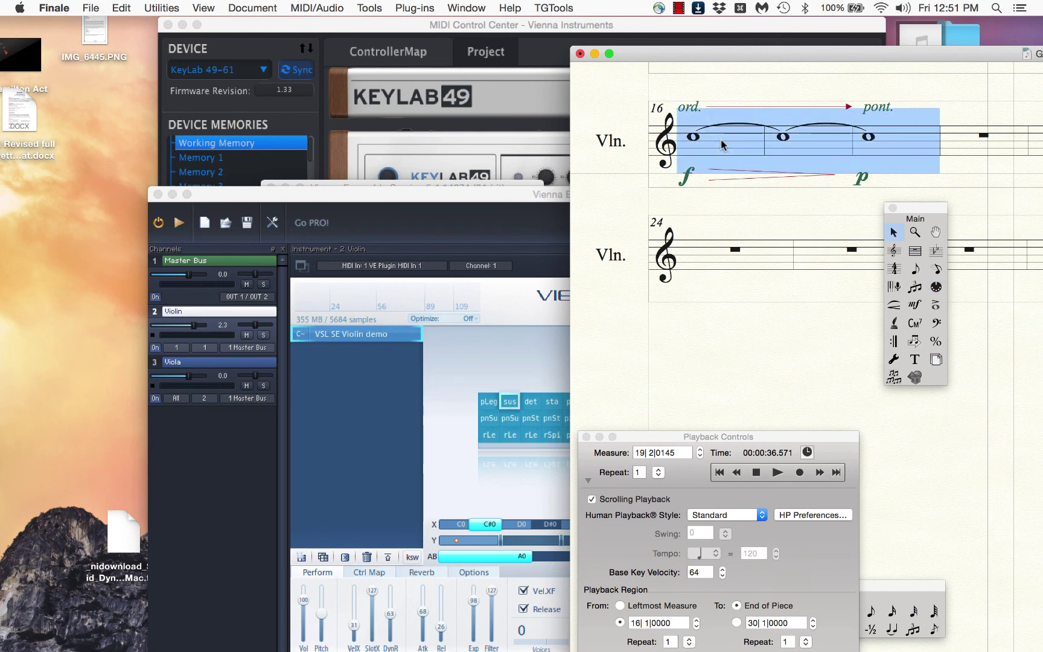
key(super+alt+m)
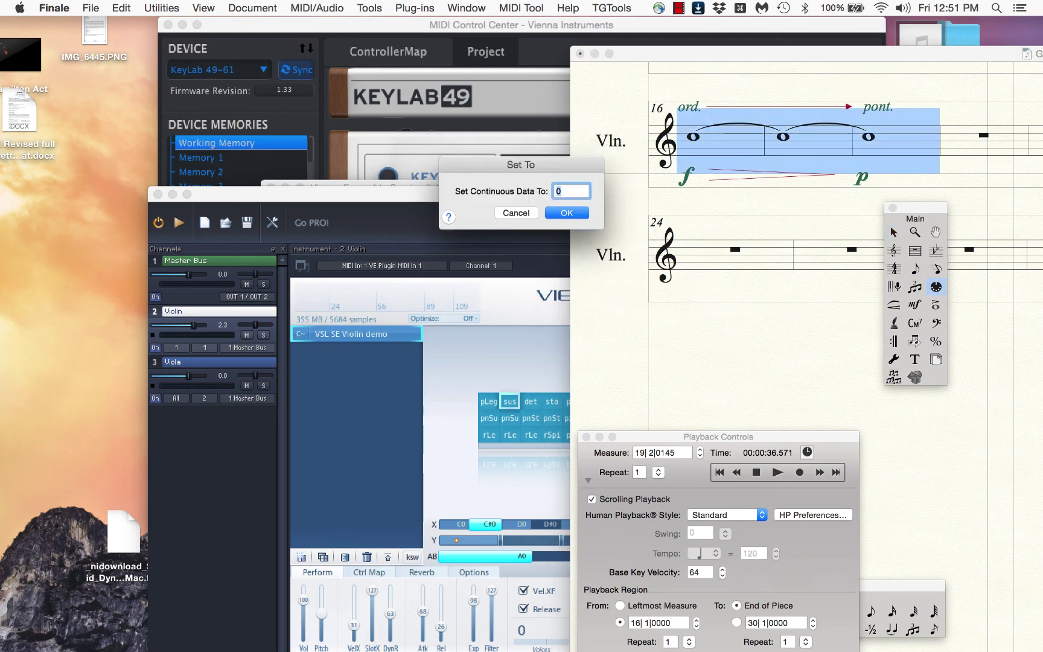
text(10)
key(Return)
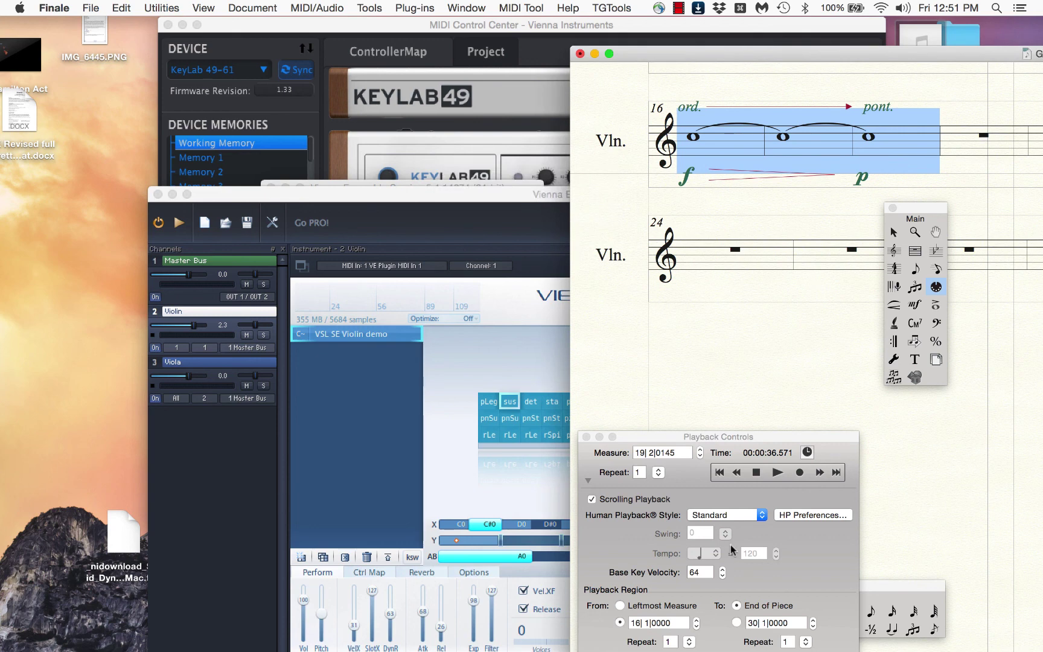
Play the passage again from measure 16 and stop playback in measure 18.
click(778, 472)
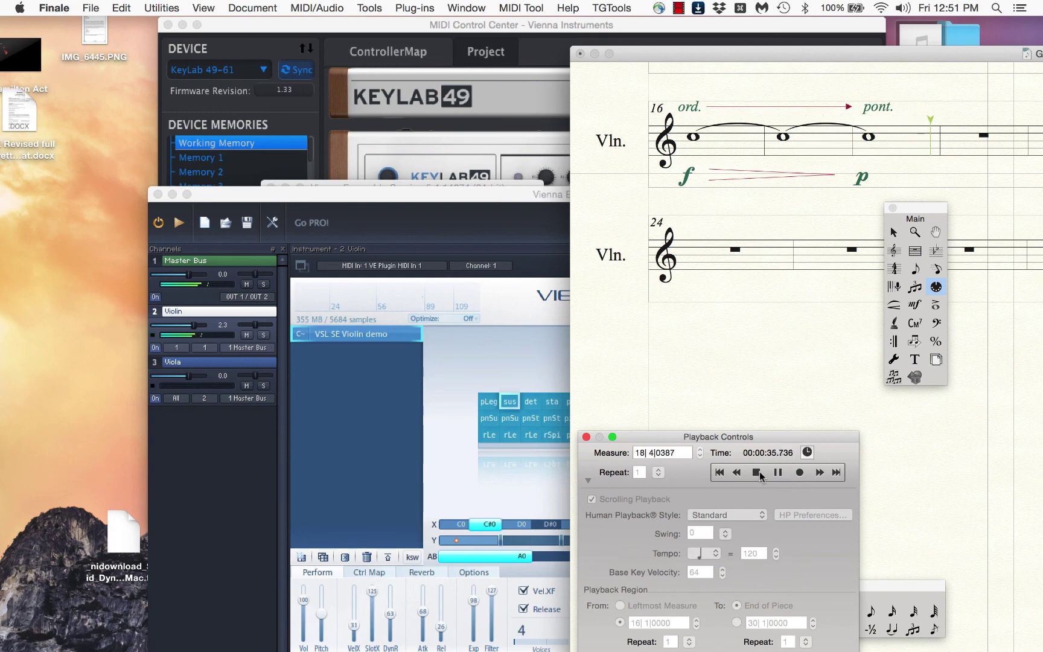
click(756, 472)
Switch to Vienna Ensemble and check the patch in the second cell of the matrix's middle row, returning to the sus cell.
click(522, 473)
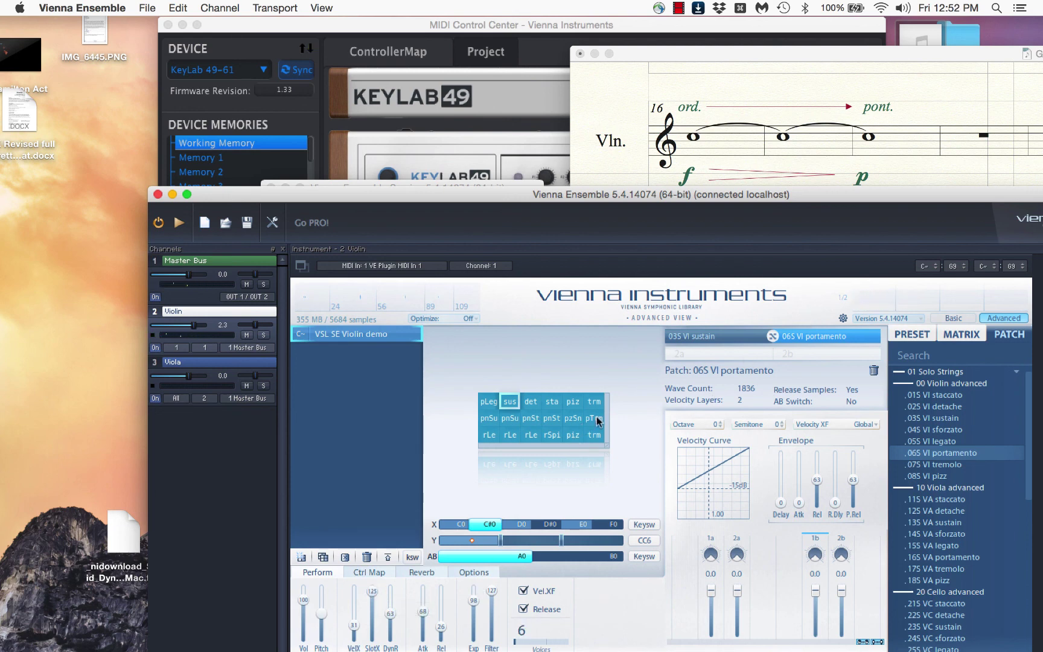
click(510, 418)
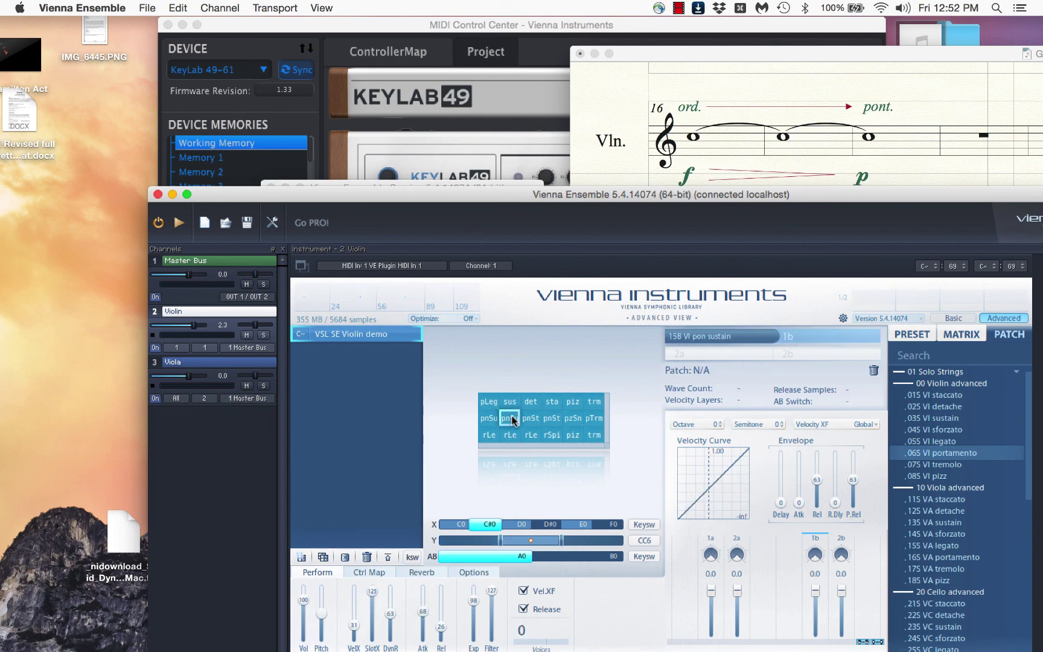
click(510, 402)
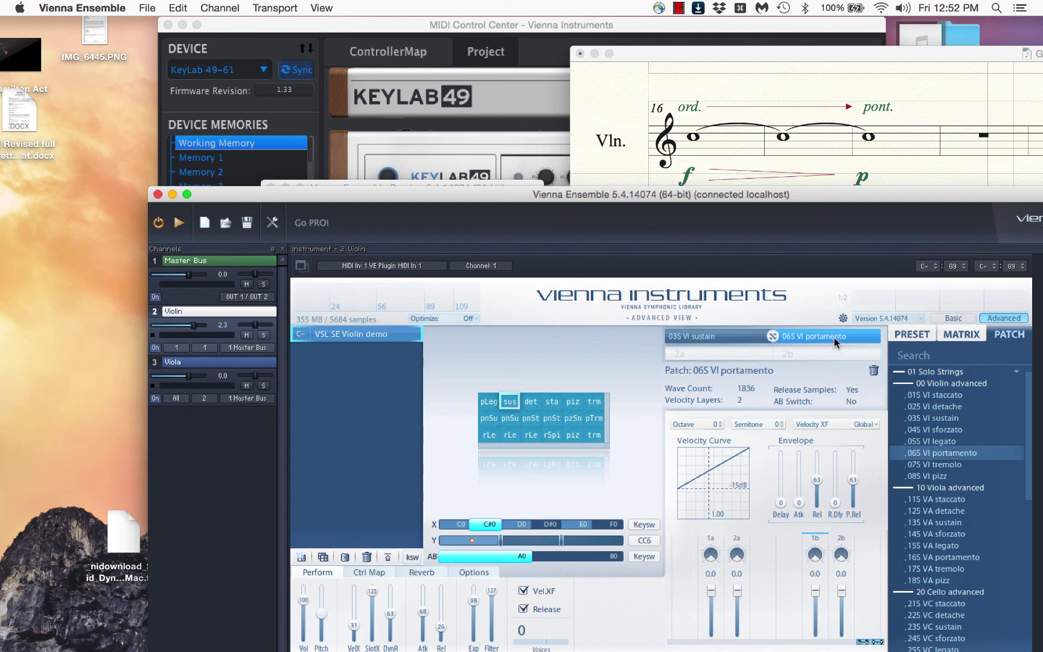
Replace the portamento patch in slot 1b of the sus cell with 15B VI pon sustain from the Violin advanced patches.
right_click(835, 337)
click(851, 366)
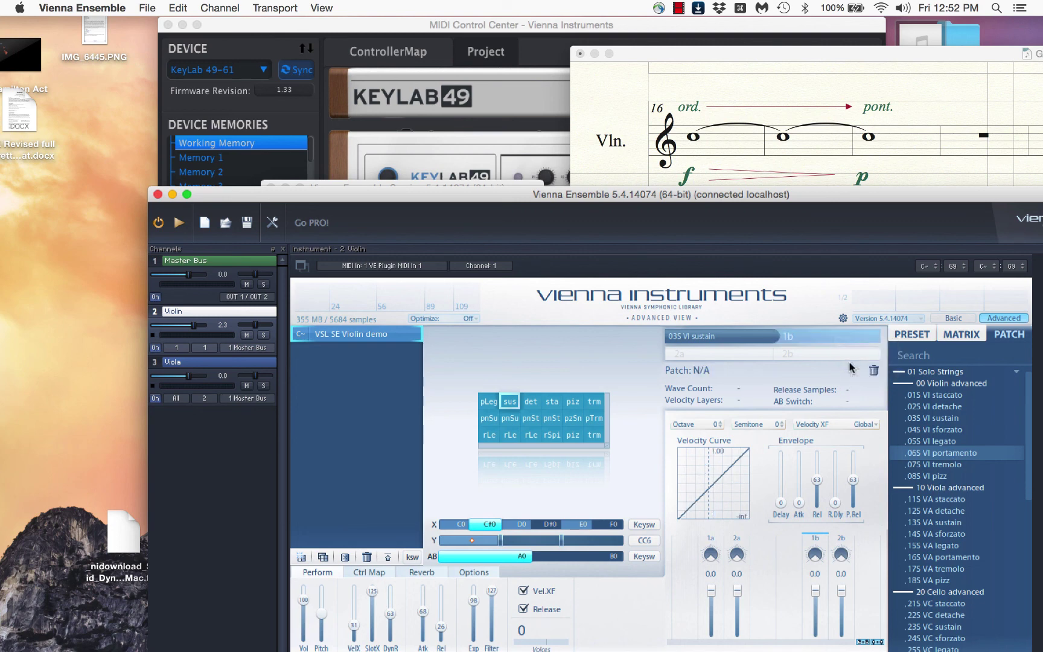
click(961, 385)
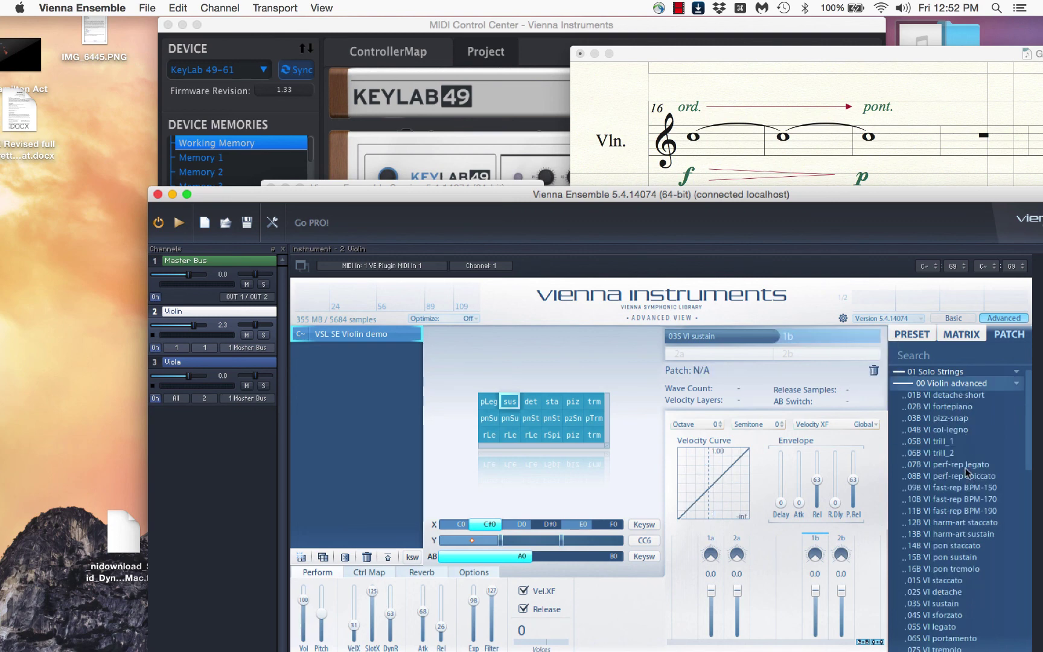
drag(959, 557, 793, 341)
Return to Finale and play measures 16–18 to hear the crossfade from sustain to pon sustain.
click(795, 160)
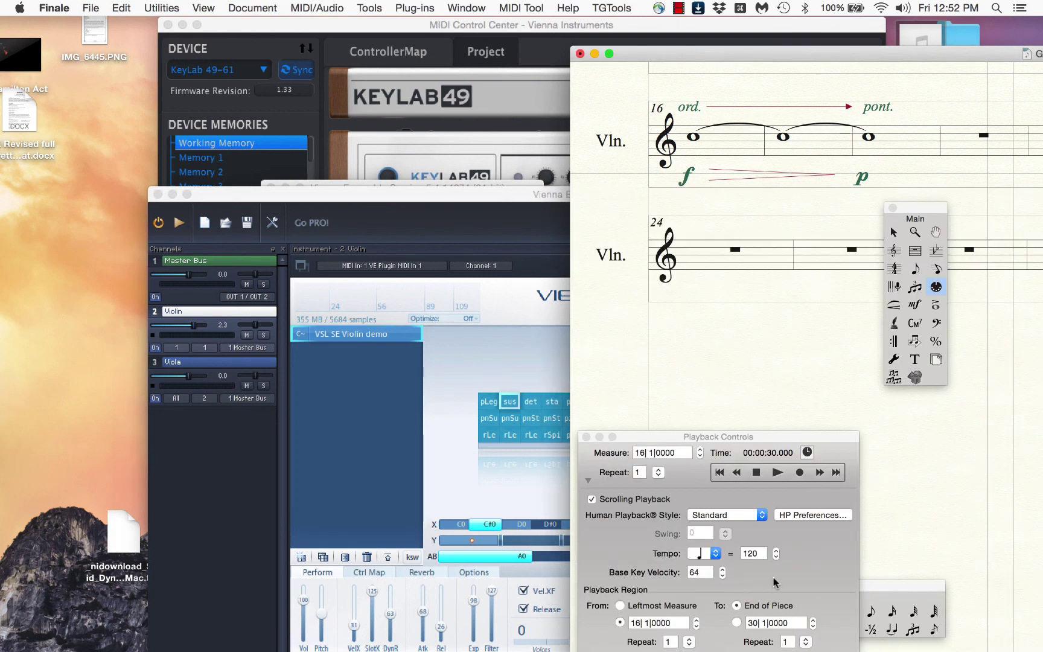
click(777, 472)
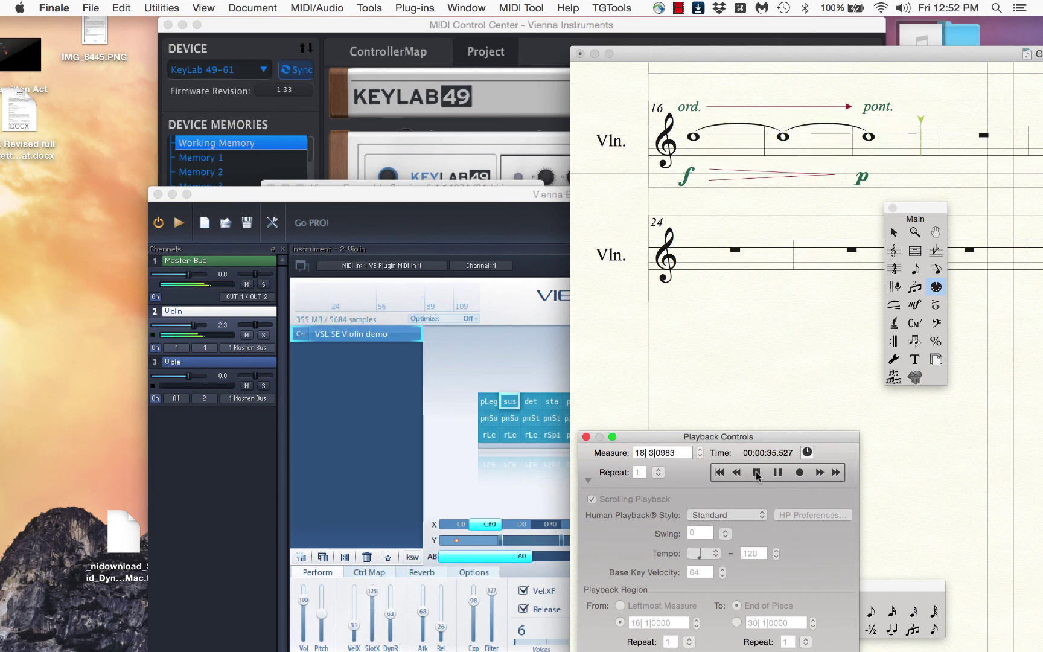
click(757, 474)
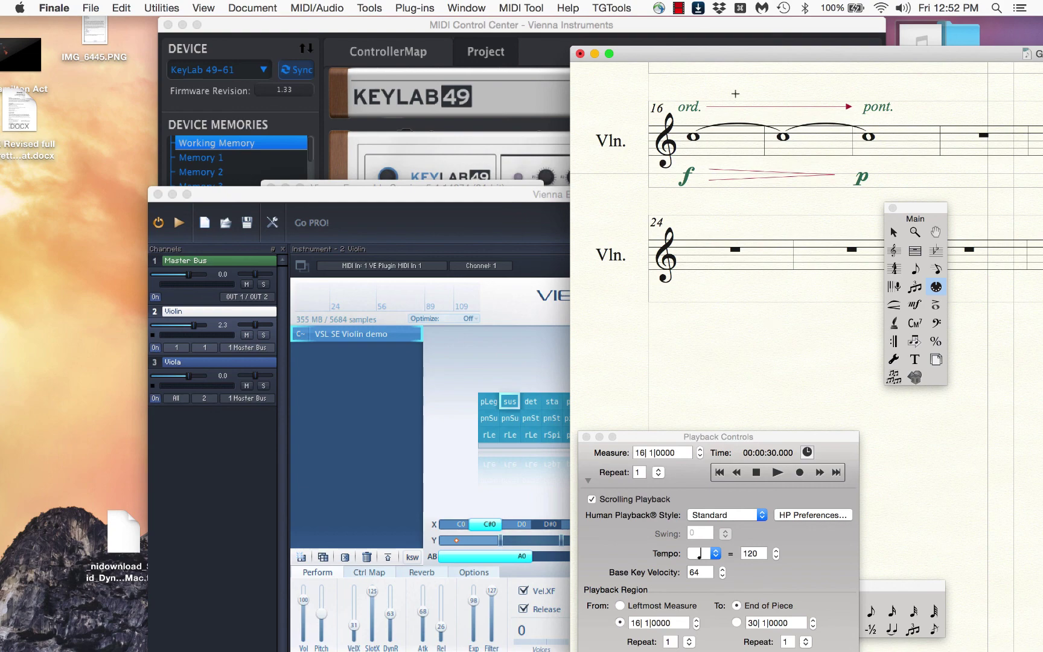
Move the Finale score window to reveal more measures of the violin staves.
drag(759, 61, 514, 85)
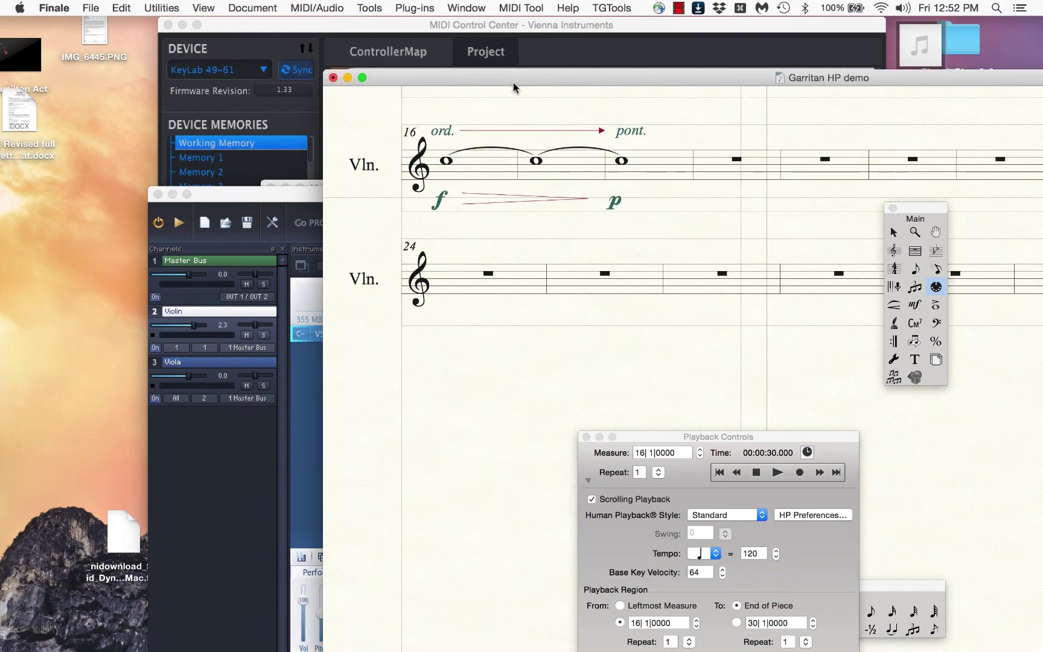